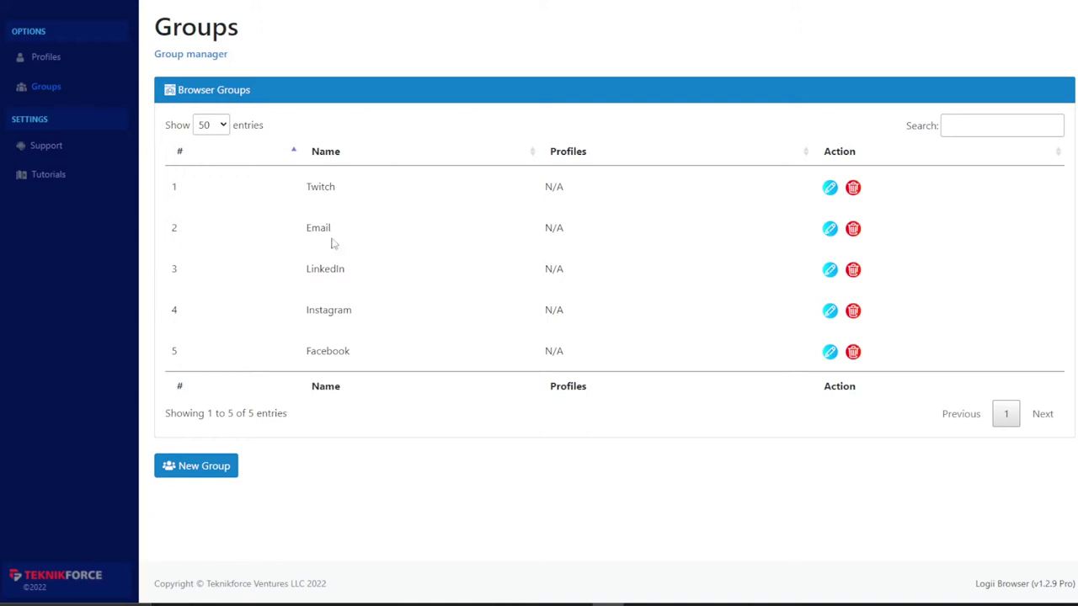
# Step: Start a new profile named 'test' with description 'test' in the Twitch group
pyautogui.click(57, 66)
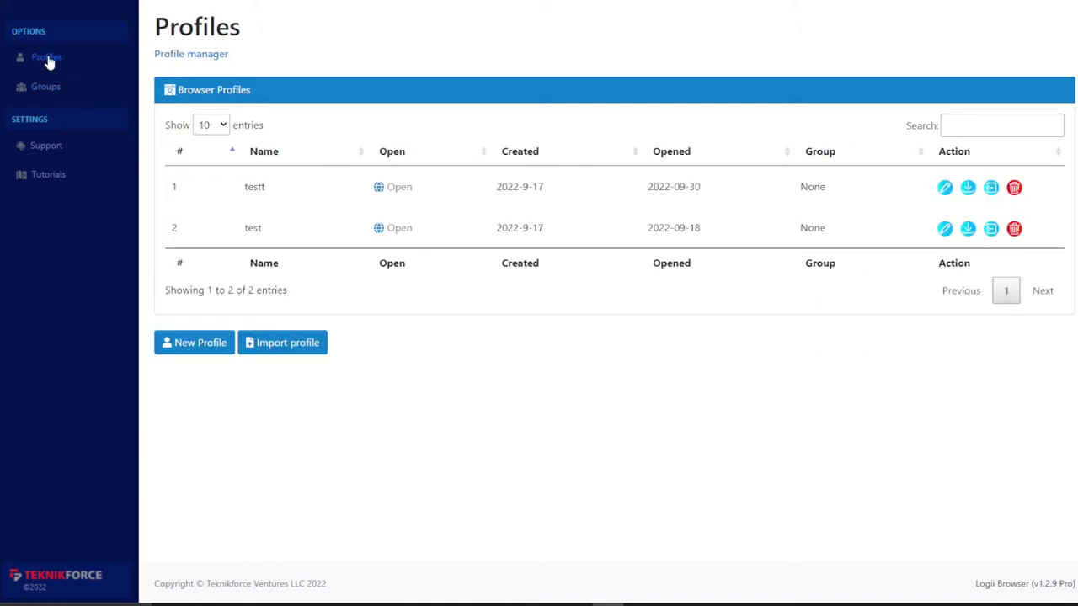
pyautogui.click(212, 347)
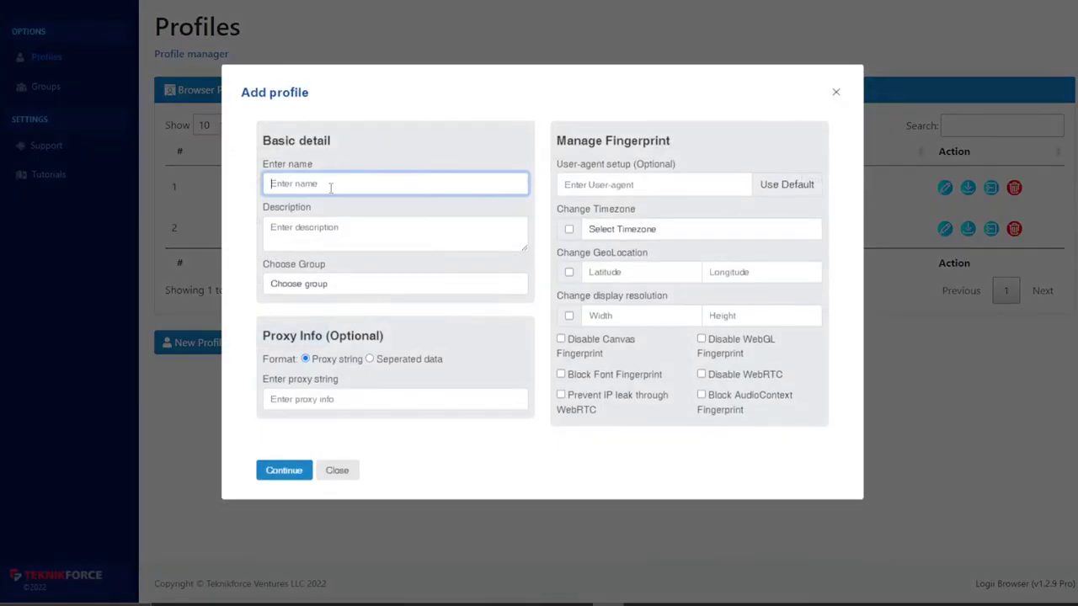
pyautogui.write('test')
pyautogui.click(343, 233)
pyautogui.write('test')
pyautogui.click(314, 284)
pyautogui.click(316, 310)
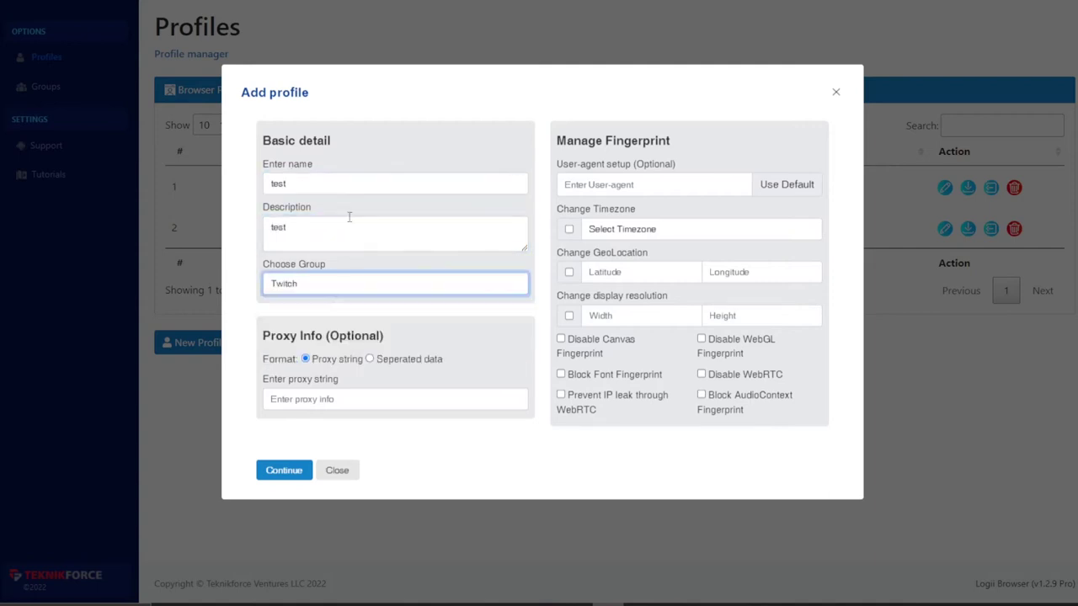
# Step: Set the proxy entry to the separated-data format, keeping the HTTP protocol
pyautogui.moveTo(304, 336); pyautogui.dragTo(340, 336)
pyautogui.click(305, 378)
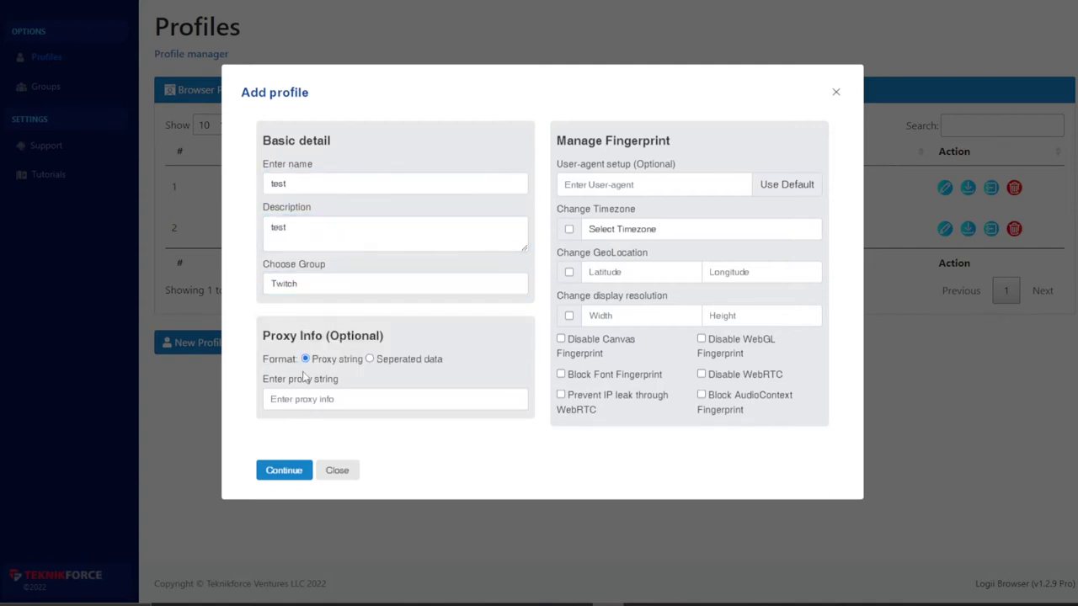
pyautogui.moveTo(342, 336); pyautogui.dragTo(371, 357)
pyautogui.click(368, 358)
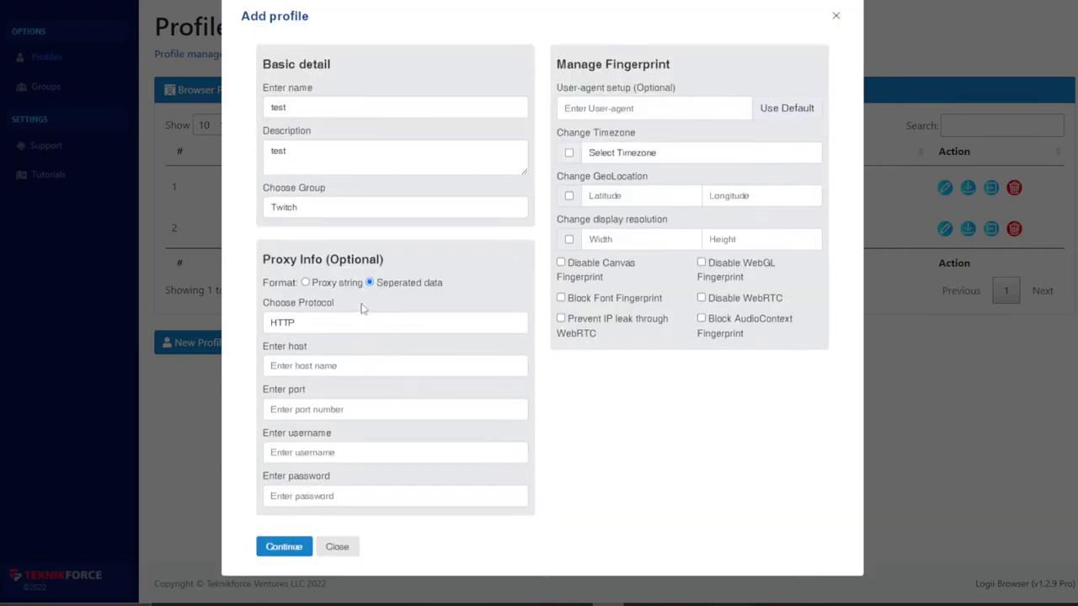
pyautogui.click(323, 283)
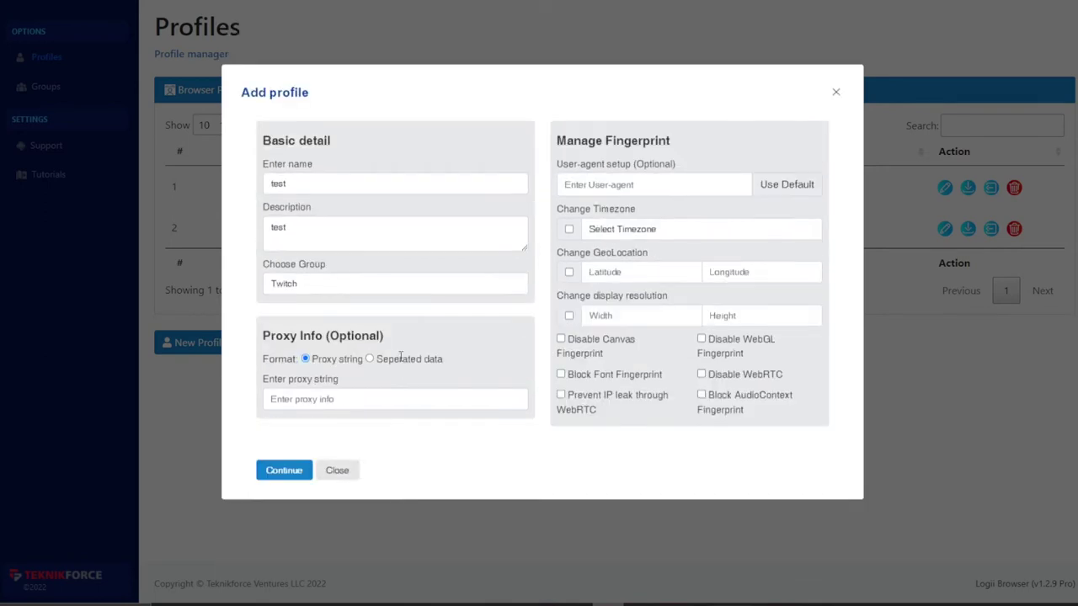
pyautogui.click(402, 360)
pyautogui.click(307, 323)
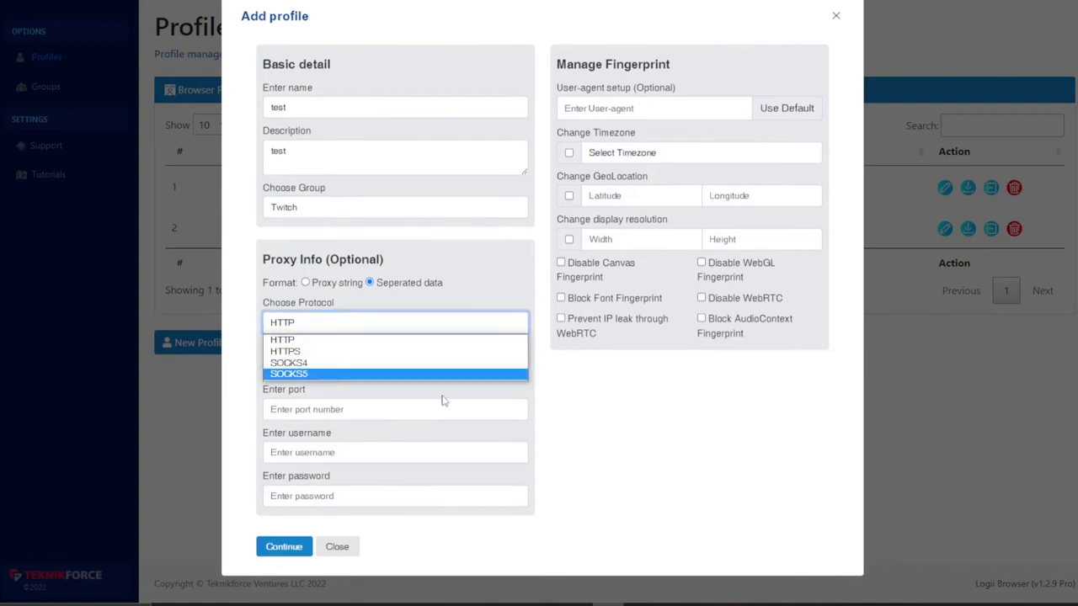
pyautogui.click(564, 411)
# Step: Go through the proxy host, port, username and password fields and the user-agent entry
pyautogui.click(363, 369)
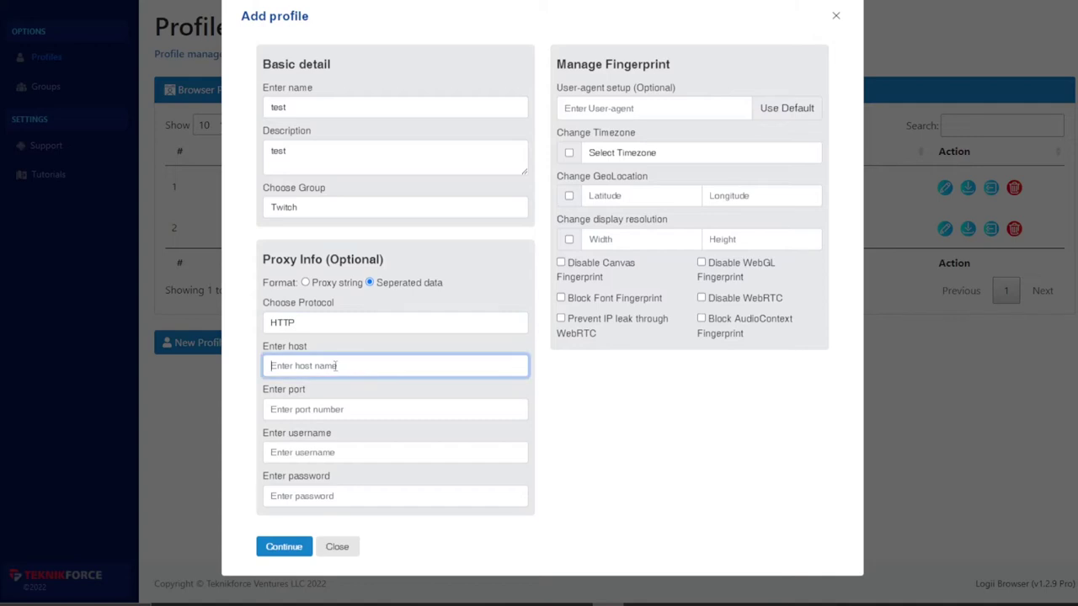
pyautogui.click(330, 408)
pyautogui.click(316, 454)
pyautogui.click(331, 497)
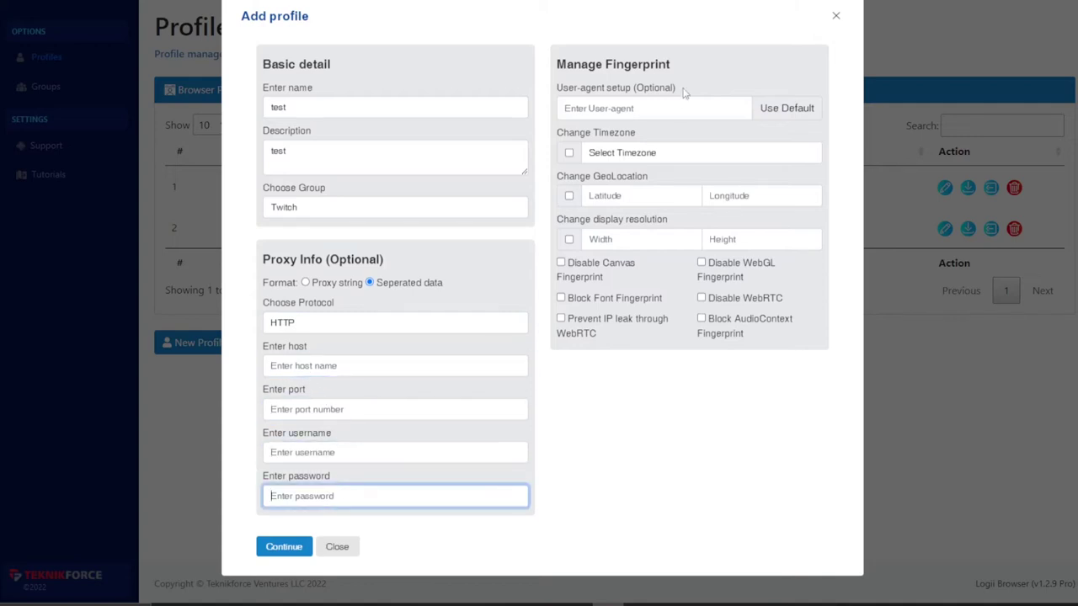
pyautogui.click(593, 106)
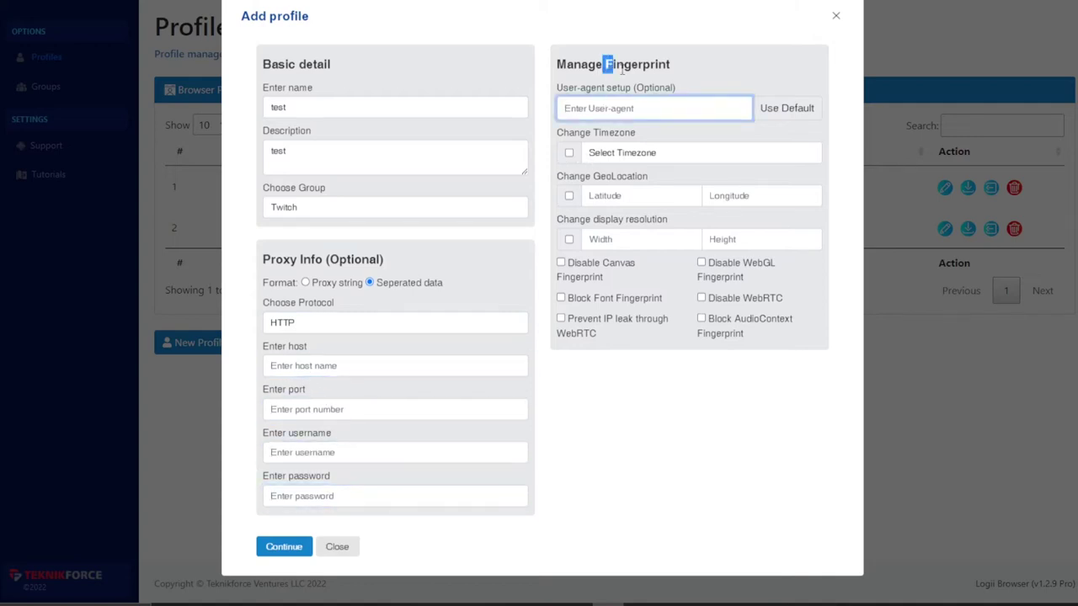
pyautogui.moveTo(602, 64); pyautogui.dragTo(681, 76)
pyautogui.moveTo(567, 88); pyautogui.dragTo(611, 102)
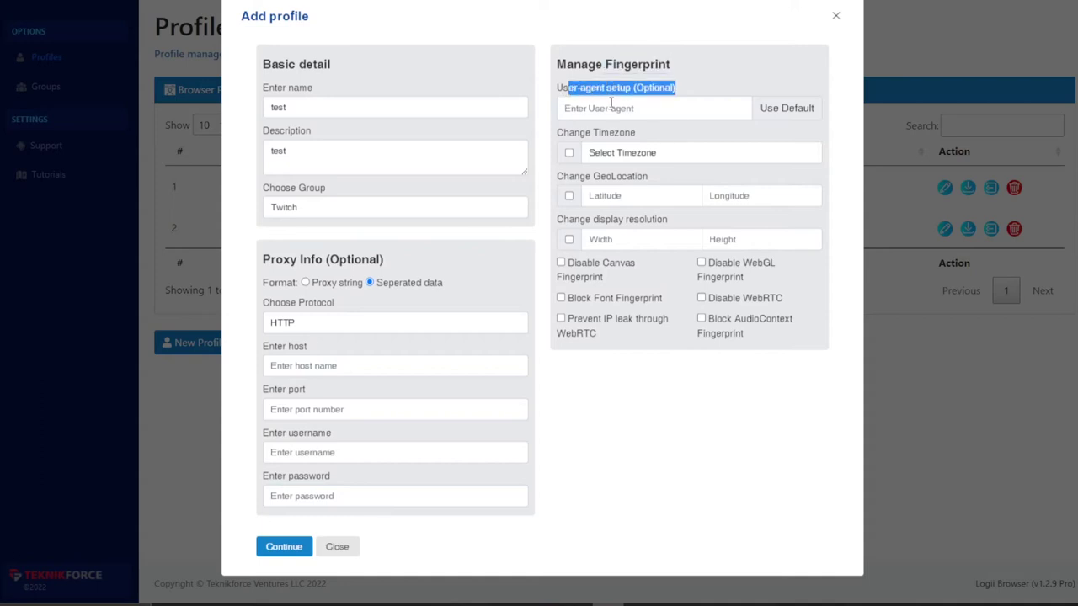
# Step: Fill in the default user-agent, leave timezone unchanged, and save the 'test' profile
pyautogui.click(621, 100)
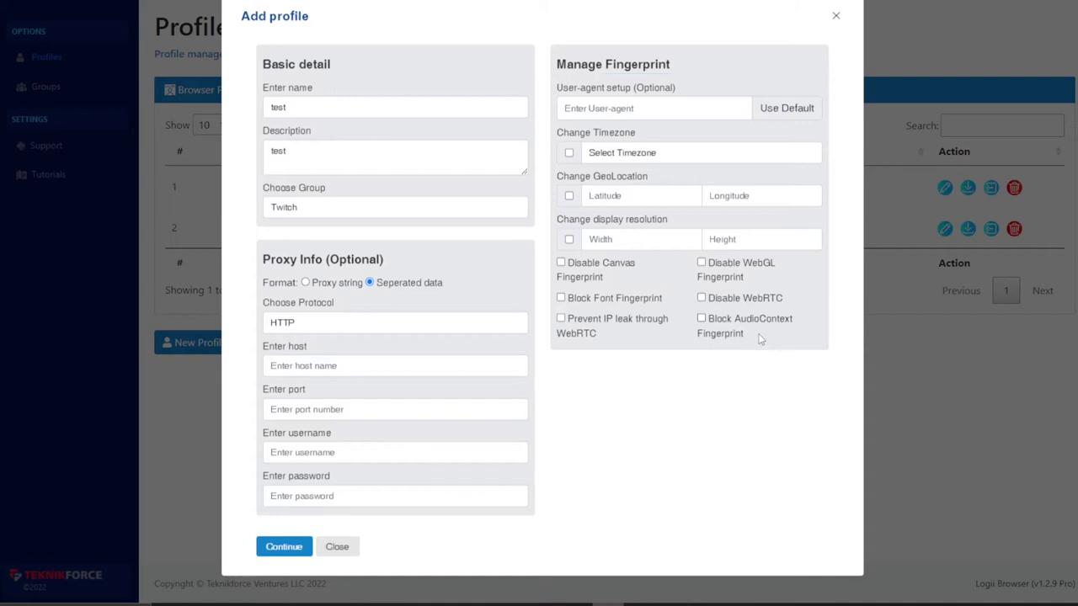
pyautogui.click(783, 113)
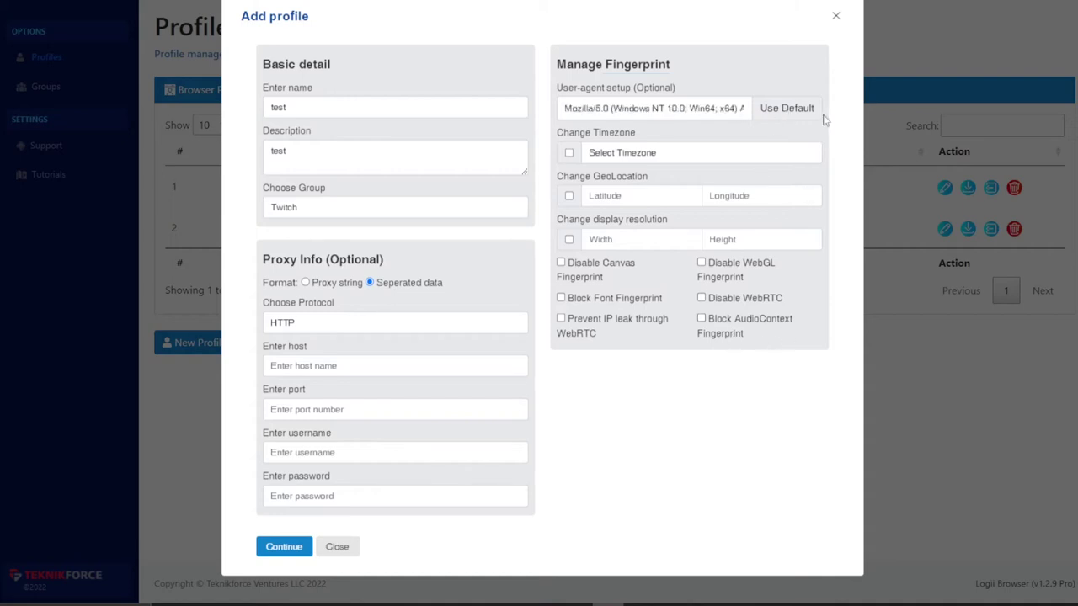
pyautogui.click(623, 156)
pyautogui.click(622, 160)
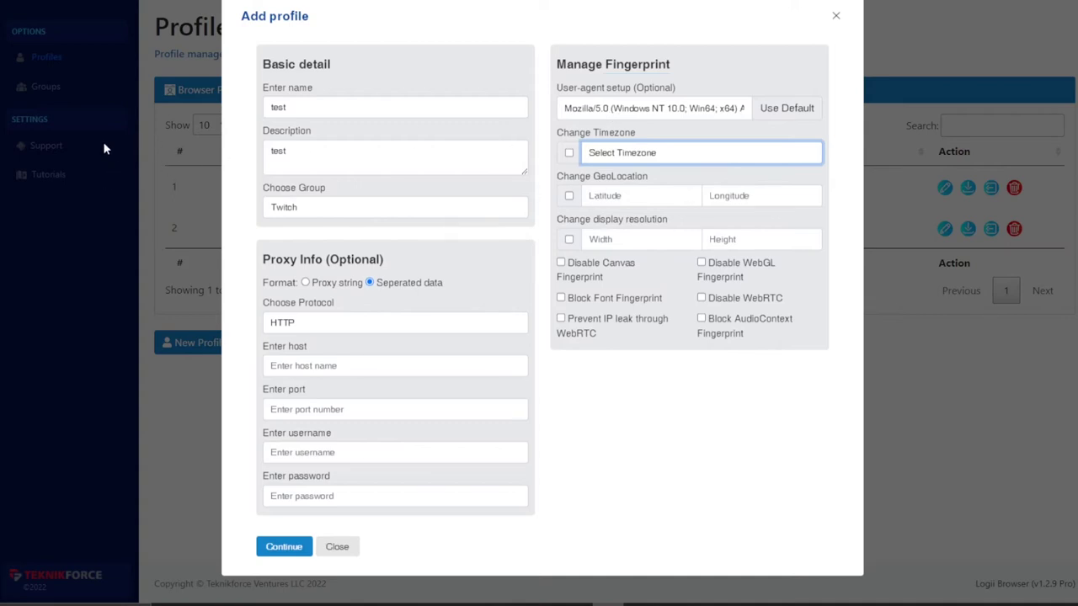
pyautogui.click(623, 196)
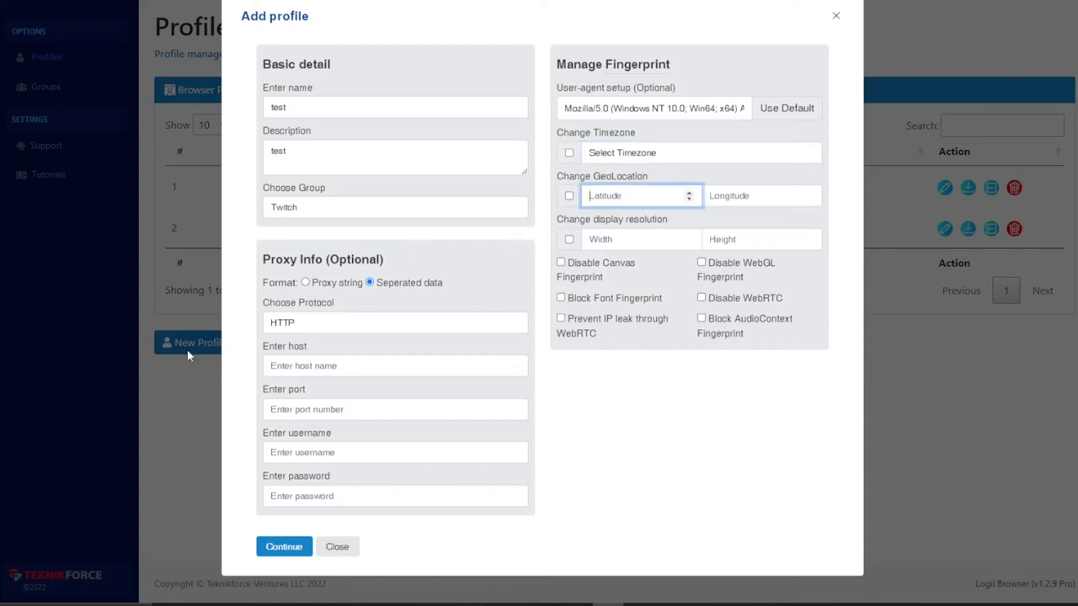
pyautogui.click(303, 546)
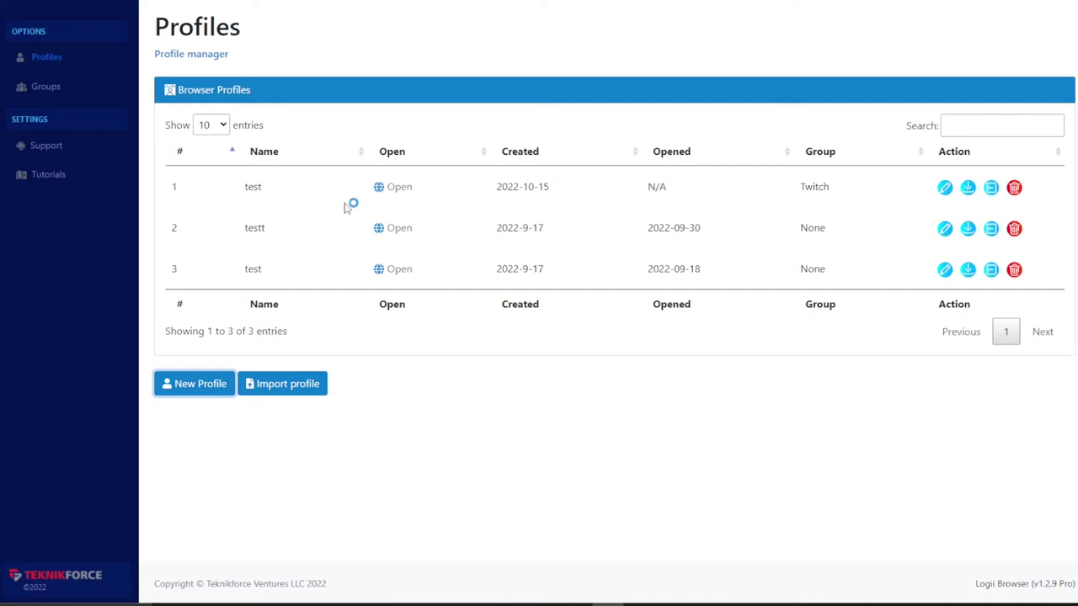
# Step: Try importing a profile from file, cancel the file chooser, and dismiss the import error
pyautogui.moveTo(528, 186); pyautogui.dragTo(493, 185)
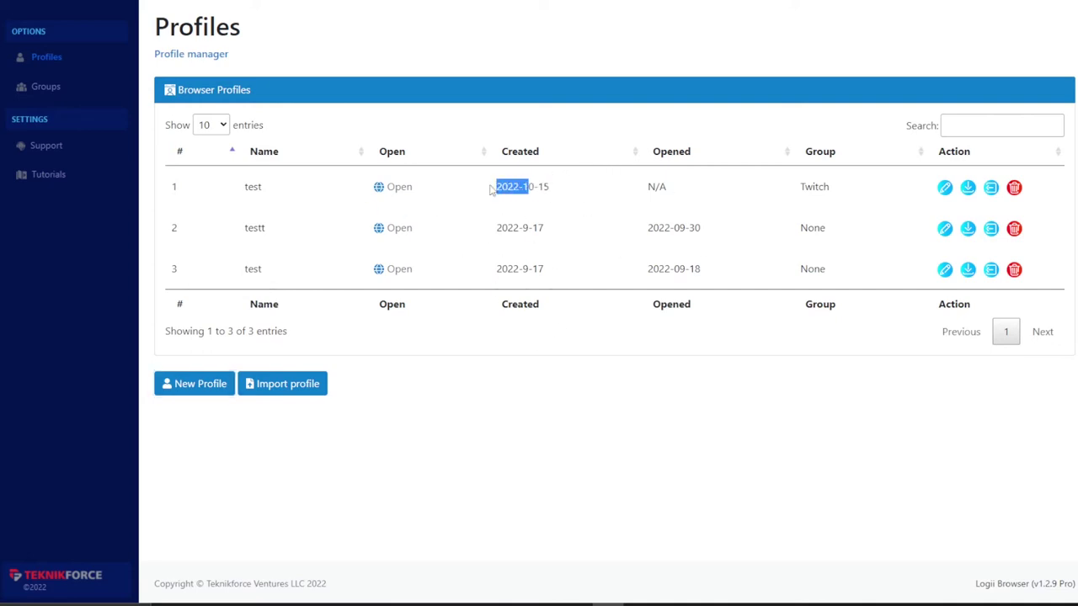
pyautogui.click(520, 344)
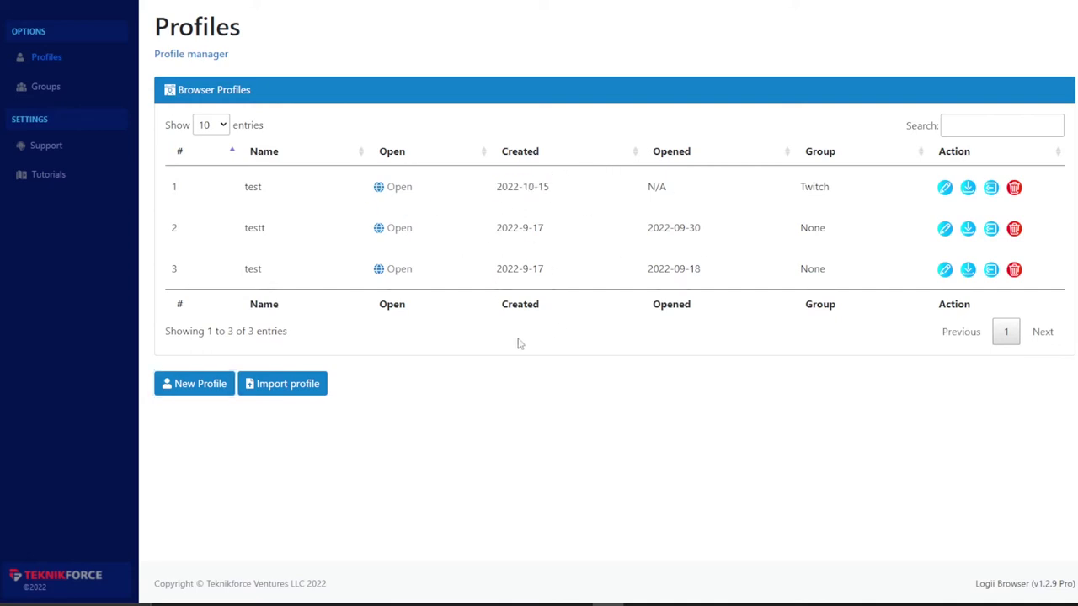
pyautogui.click(267, 385)
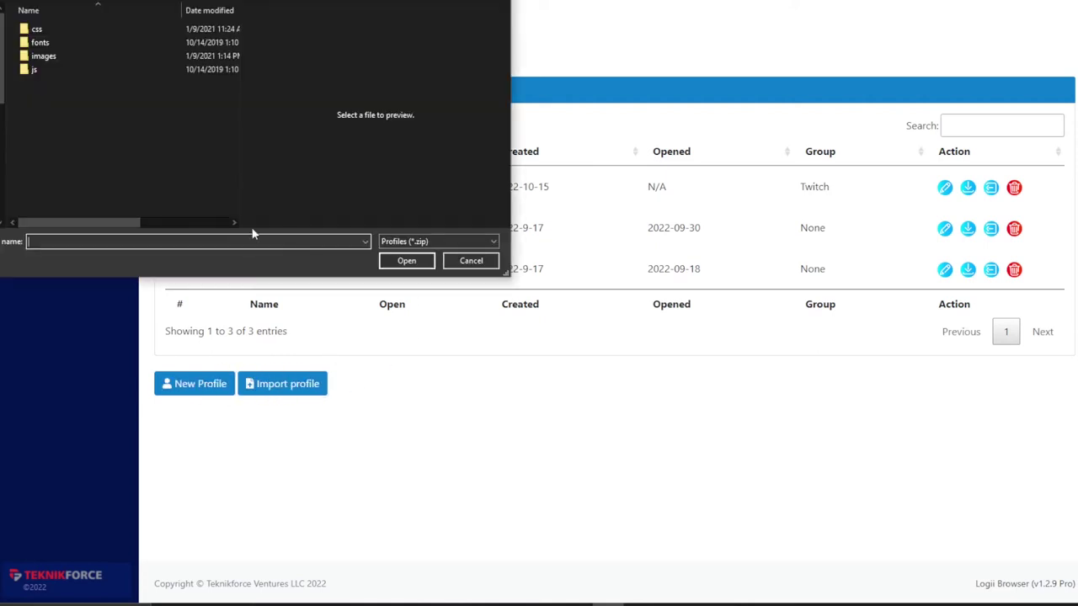
pyautogui.click(471, 264)
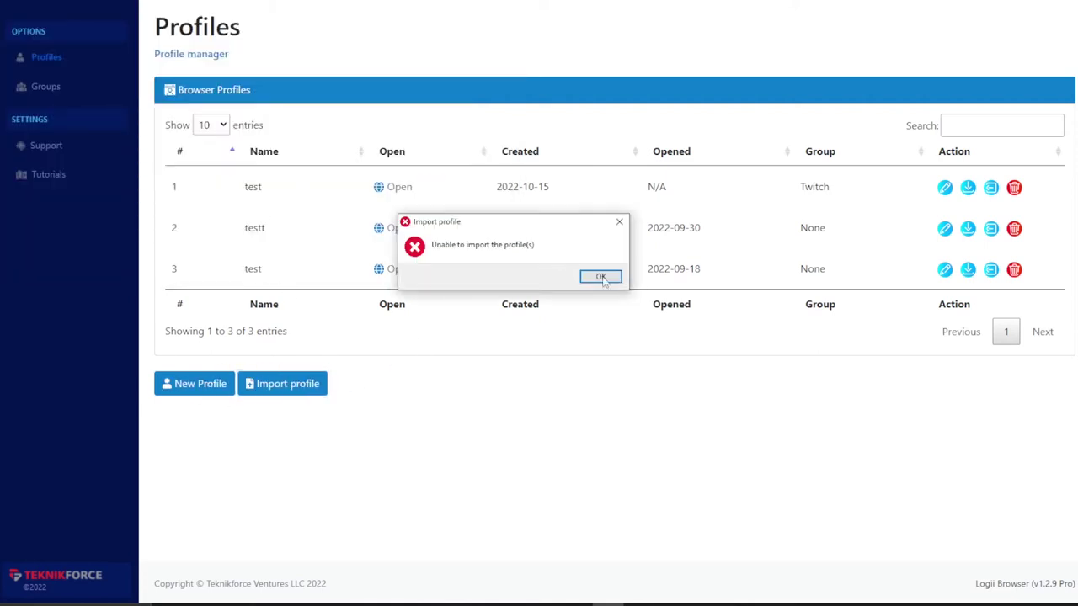
pyautogui.click(601, 277)
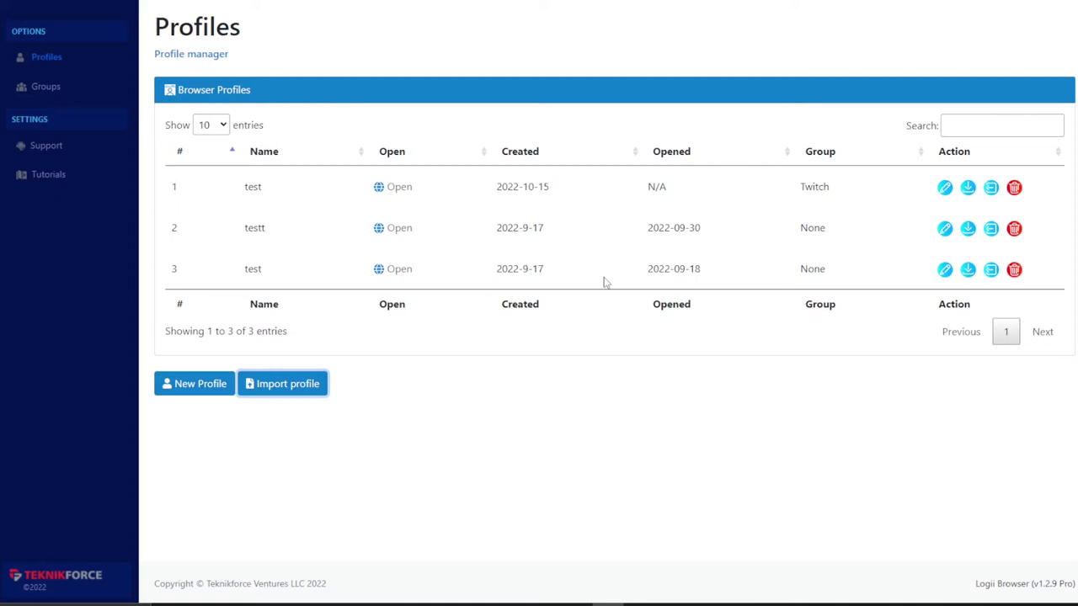
# Step: Set the Profiles table to show 100 entries per page
pyautogui.click(207, 127)
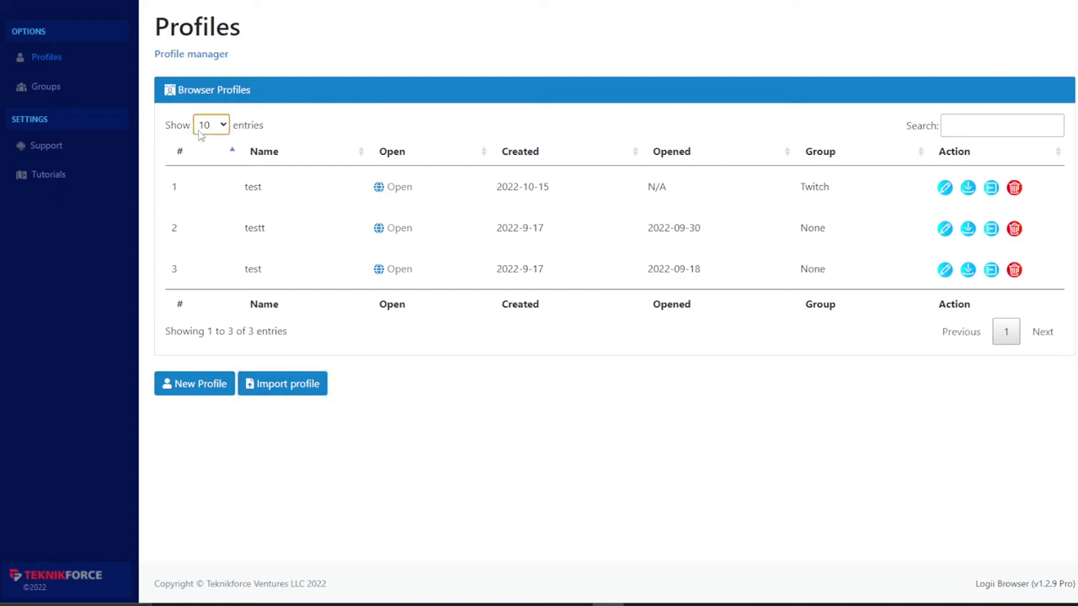
pyautogui.click(206, 143)
pyautogui.click(210, 124)
pyautogui.click(207, 184)
# Step: Highlight the first row's values: test, 2022-10-15, N/A opened, and group Twitch
pyautogui.doubleClick(253, 187)
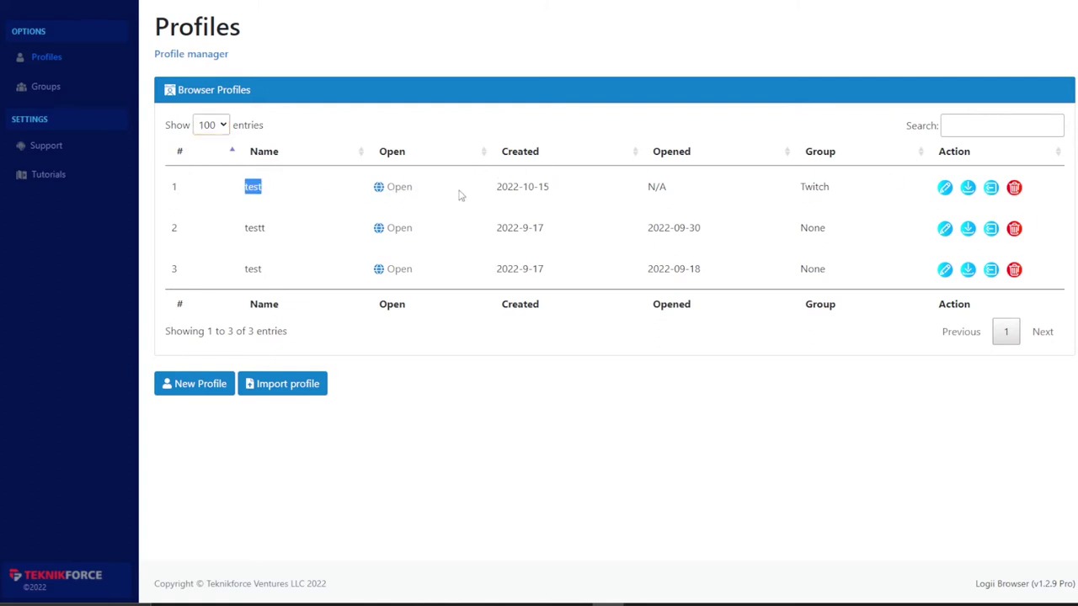
pyautogui.moveTo(494, 193); pyautogui.dragTo(570, 204)
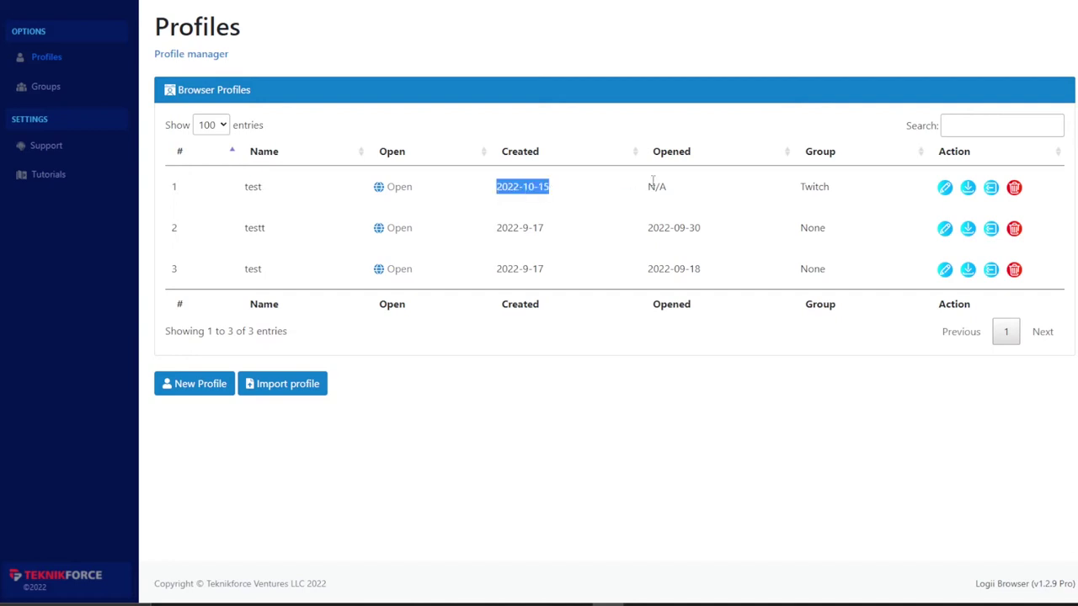
pyautogui.moveTo(653, 183); pyautogui.dragTo(679, 194)
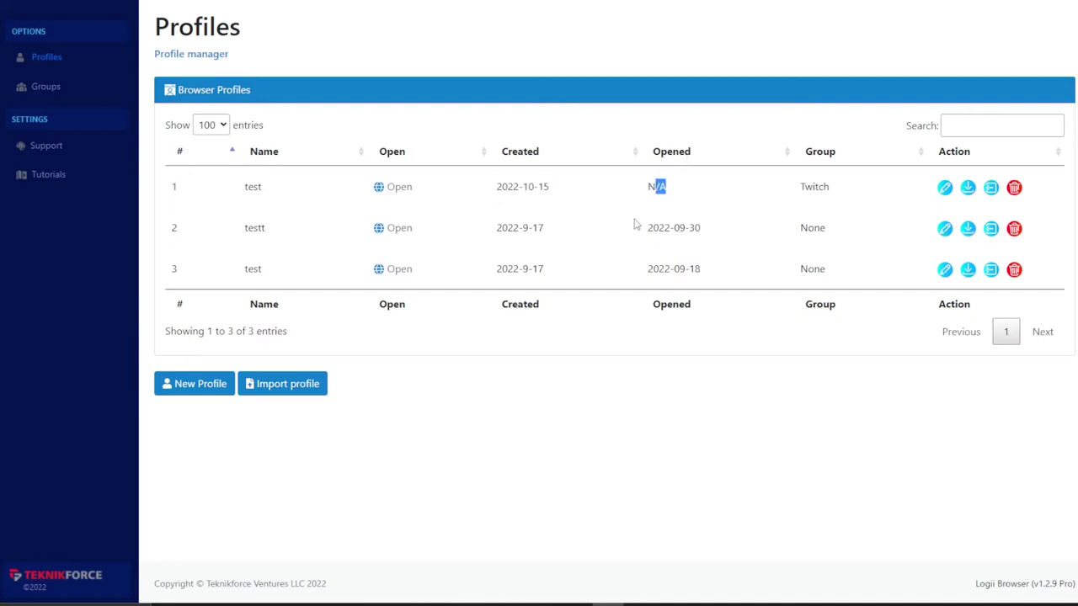
pyautogui.moveTo(800, 187); pyautogui.dragTo(835, 189)
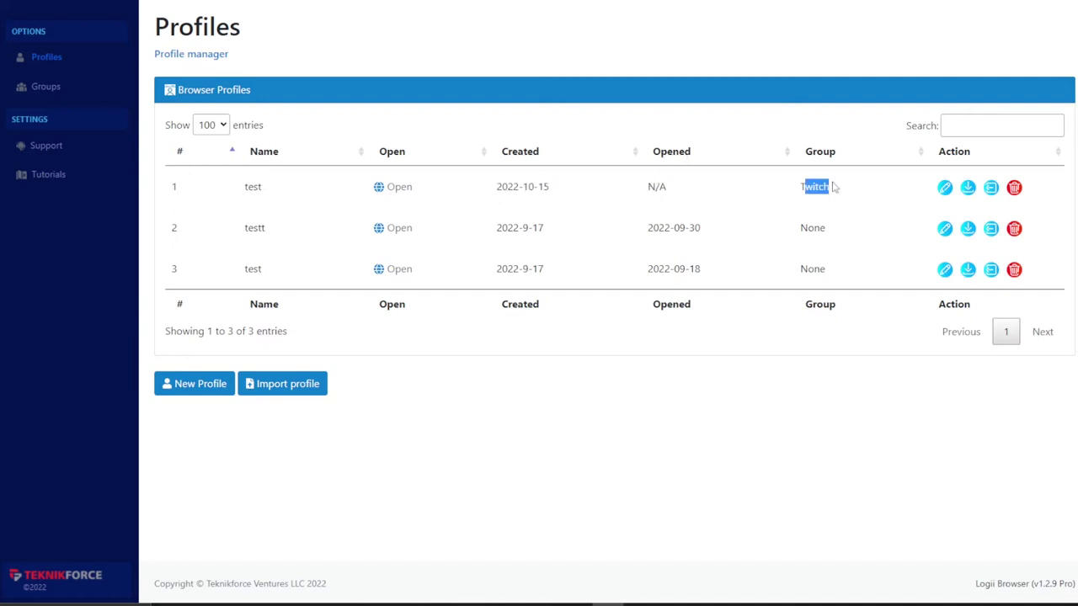
# Step: Export the 'test' profile to a zip file, then view its Extensions dialog
pyautogui.click(944, 187)
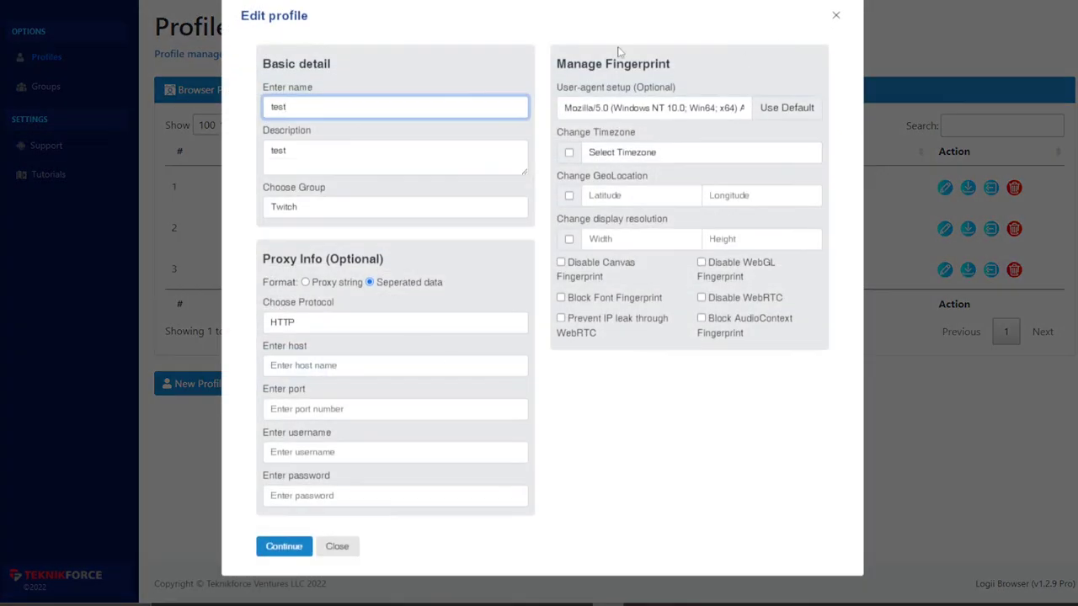
pyautogui.click(836, 16)
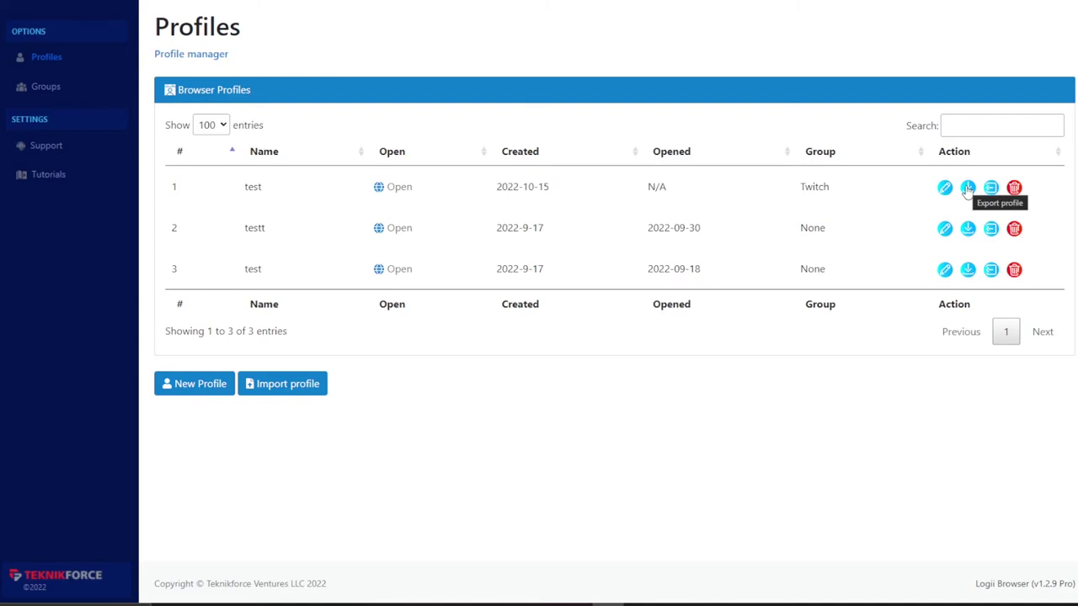
pyautogui.click(968, 187)
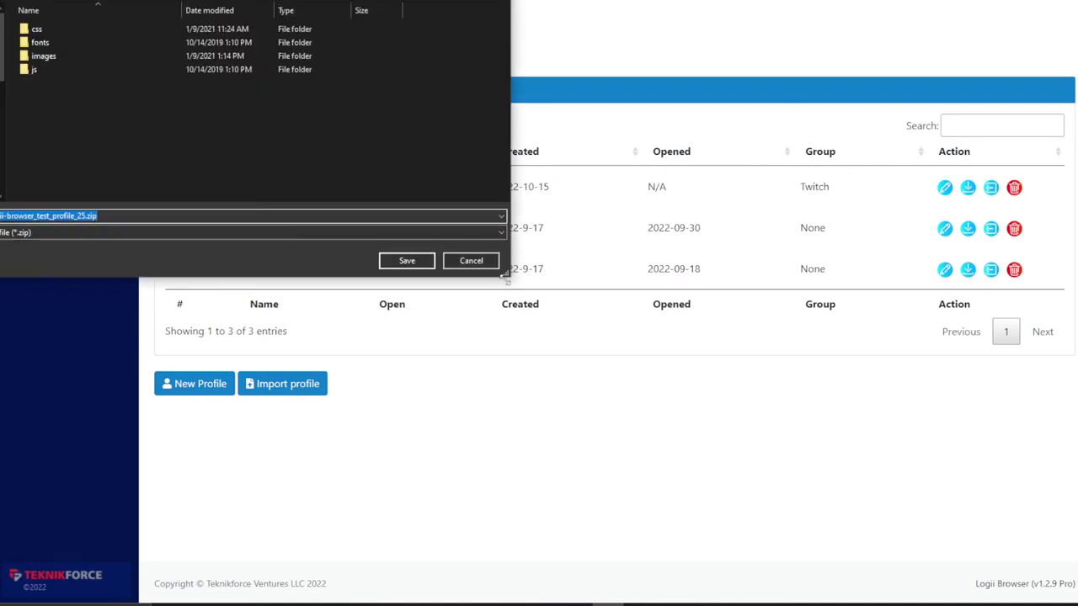
pyautogui.click(388, 261)
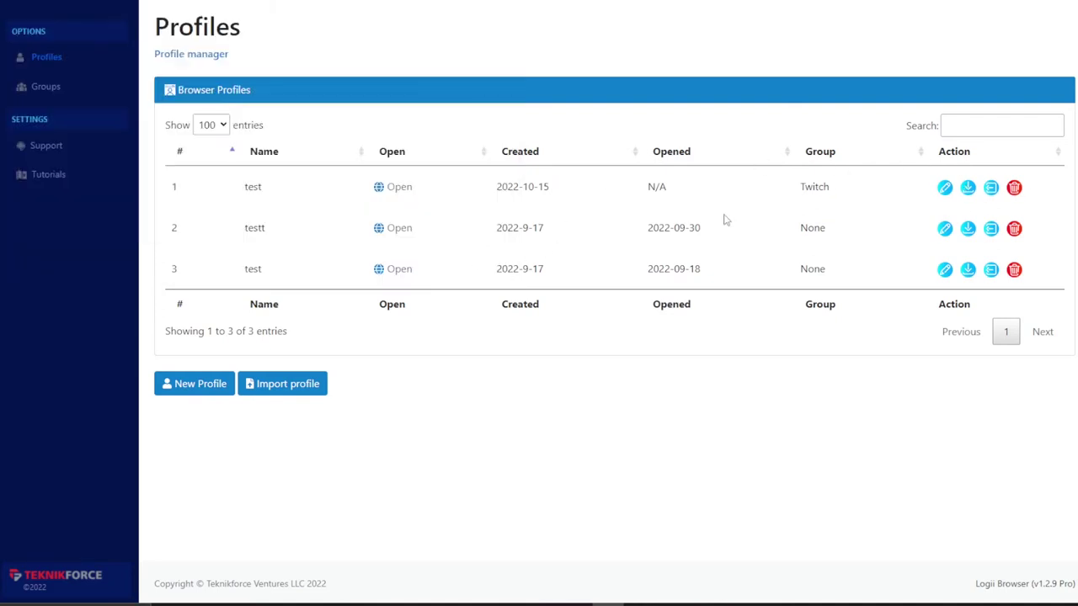
pyautogui.click(990, 188)
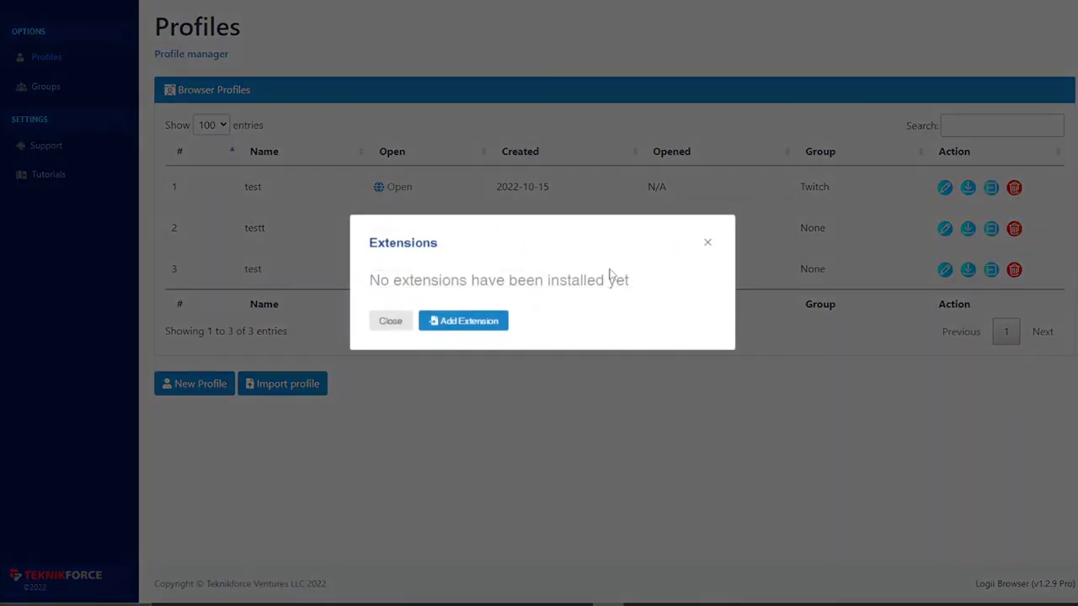
pyautogui.click(709, 245)
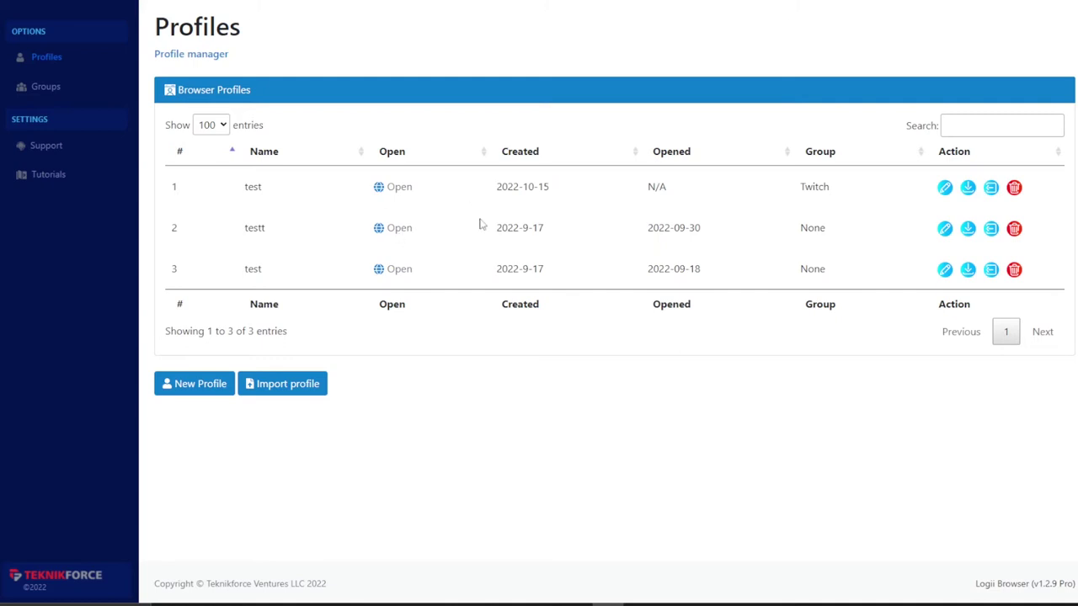
pyautogui.click(989, 234)
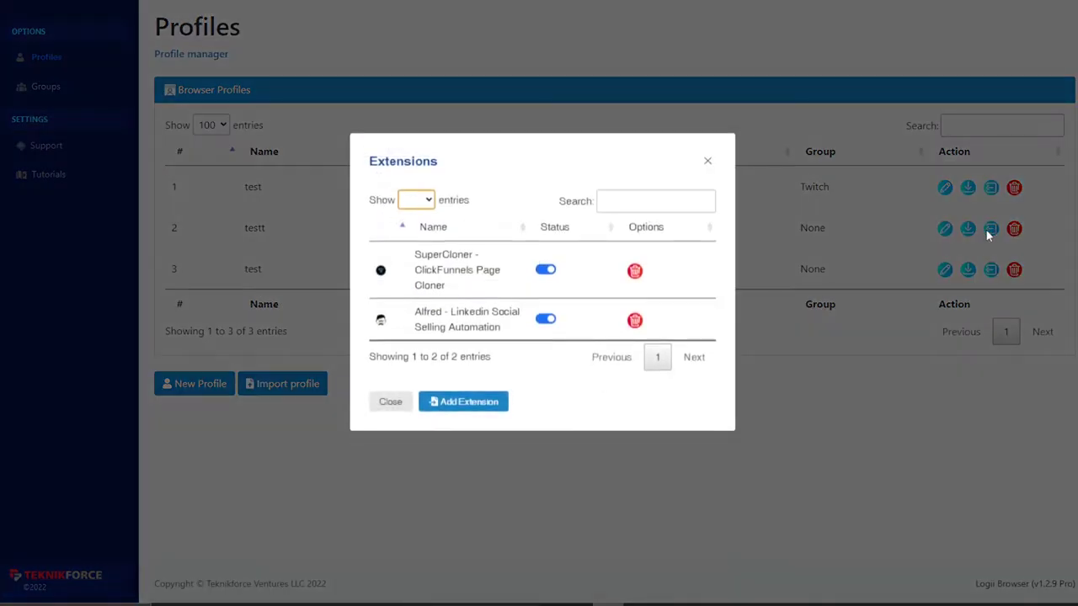
pyautogui.click(709, 163)
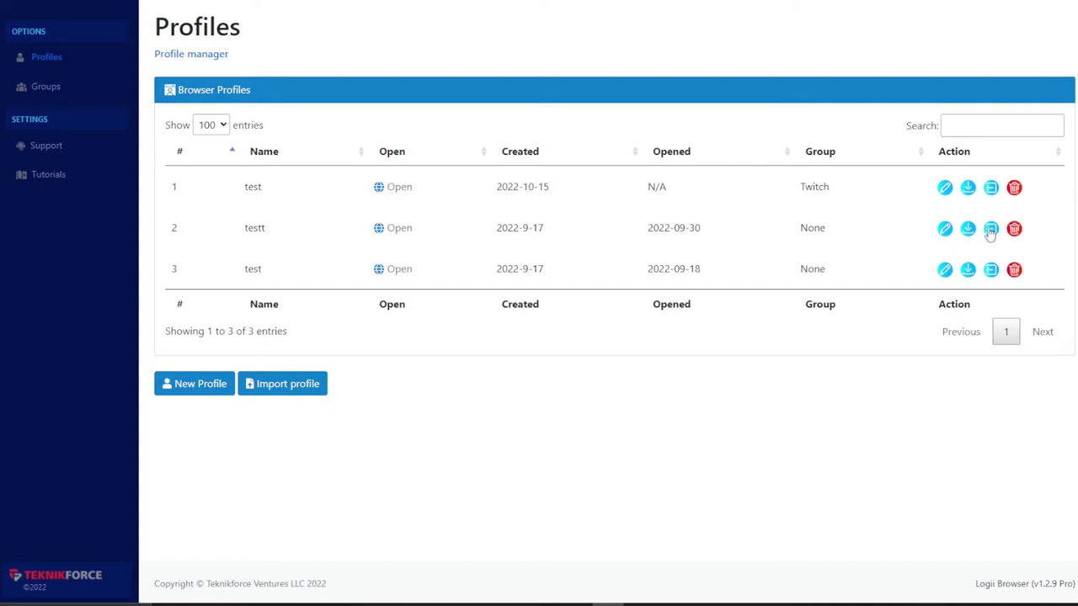
pyautogui.click(991, 231)
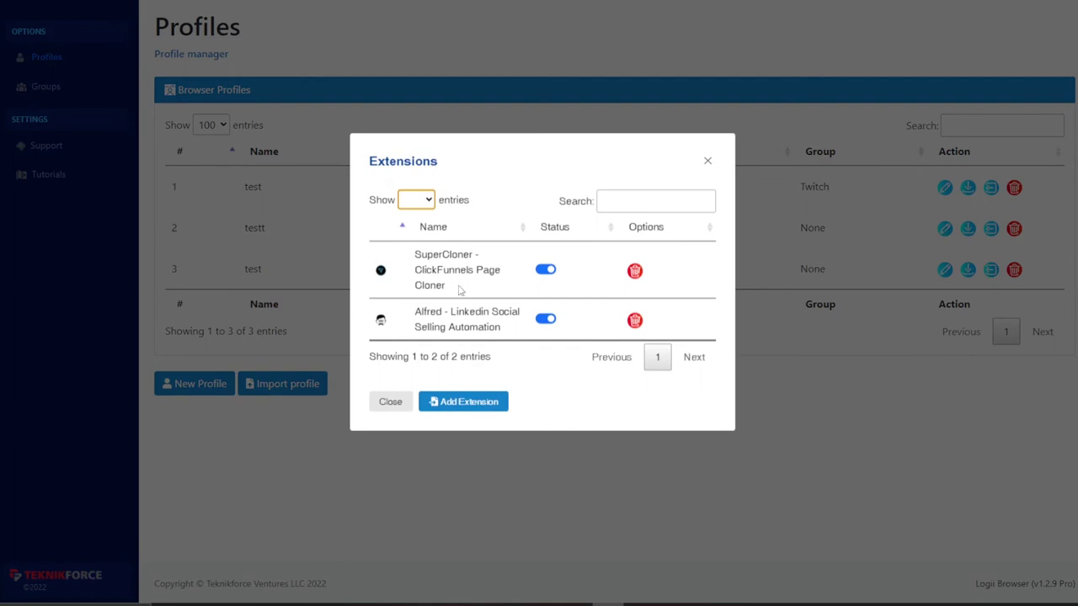
pyautogui.moveTo(429, 311); pyautogui.dragTo(524, 319)
pyautogui.click(486, 315)
pyautogui.moveTo(436, 312); pyautogui.dragTo(486, 305)
pyautogui.click(706, 161)
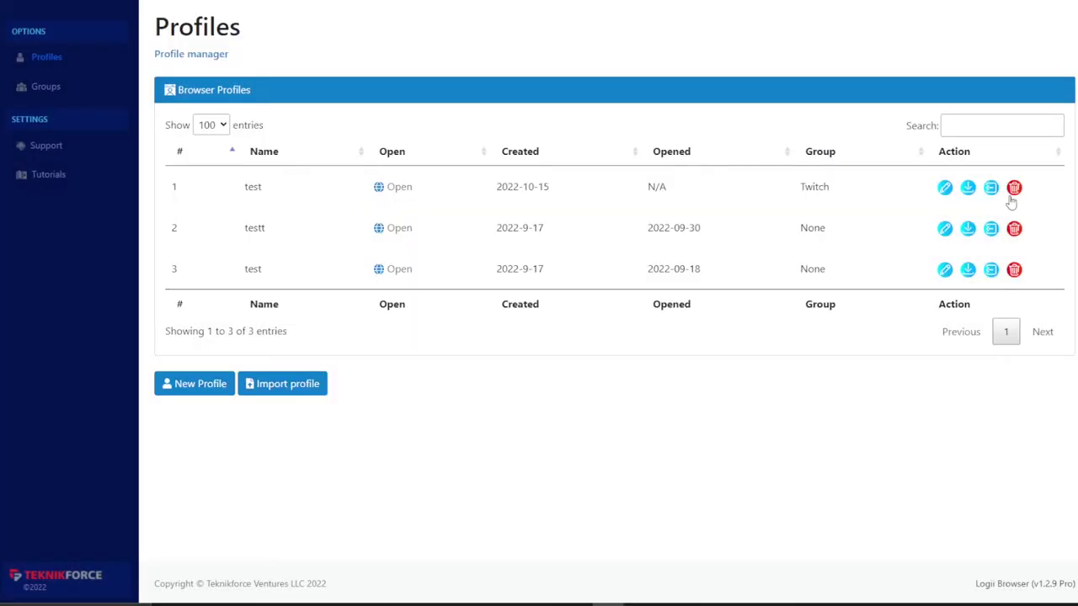
pyautogui.click(990, 188)
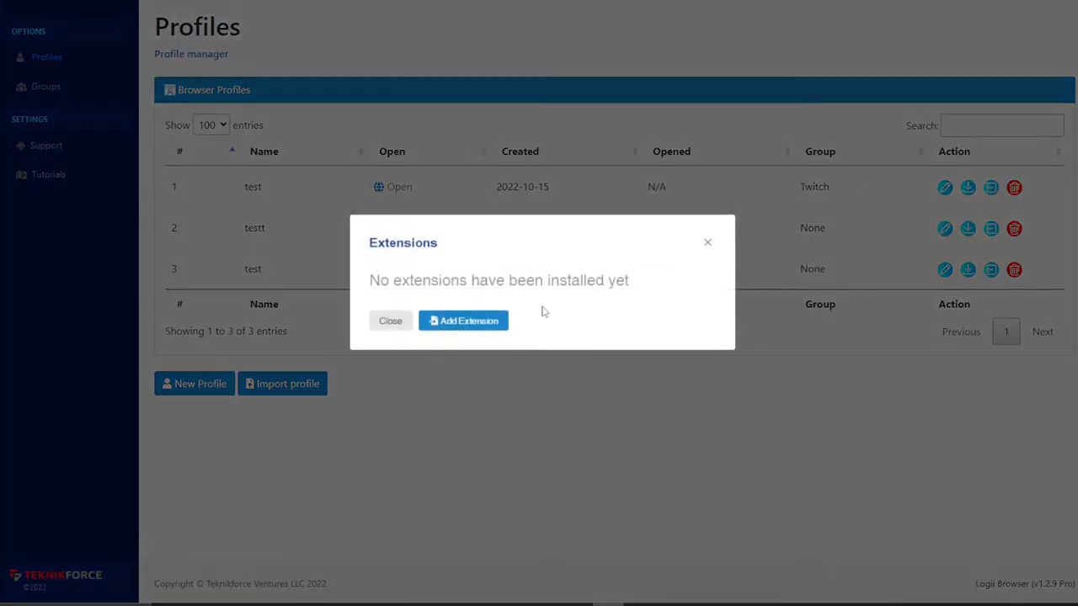
pyautogui.click(486, 324)
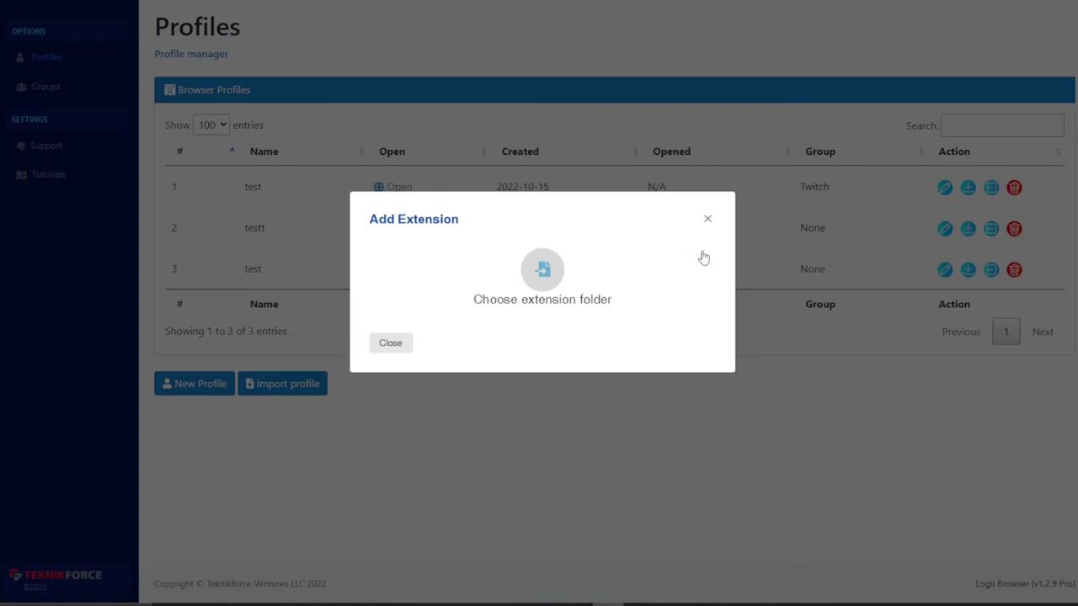
pyautogui.click(708, 219)
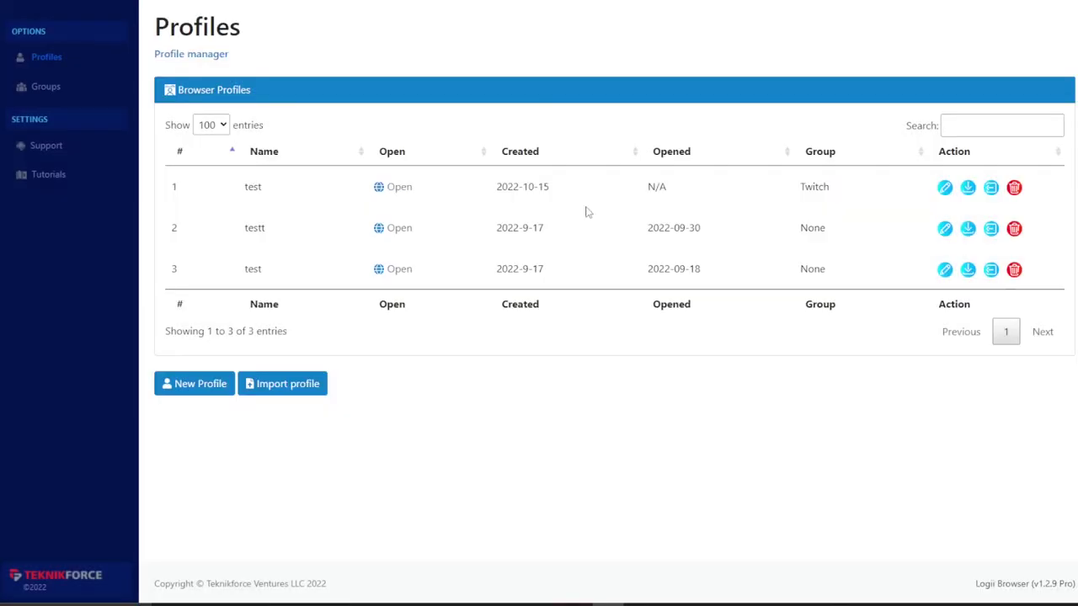
# Step: Launch the test profile's browser window, which loads the Google homepage
pyautogui.click(401, 194)
pyautogui.click(397, 234)
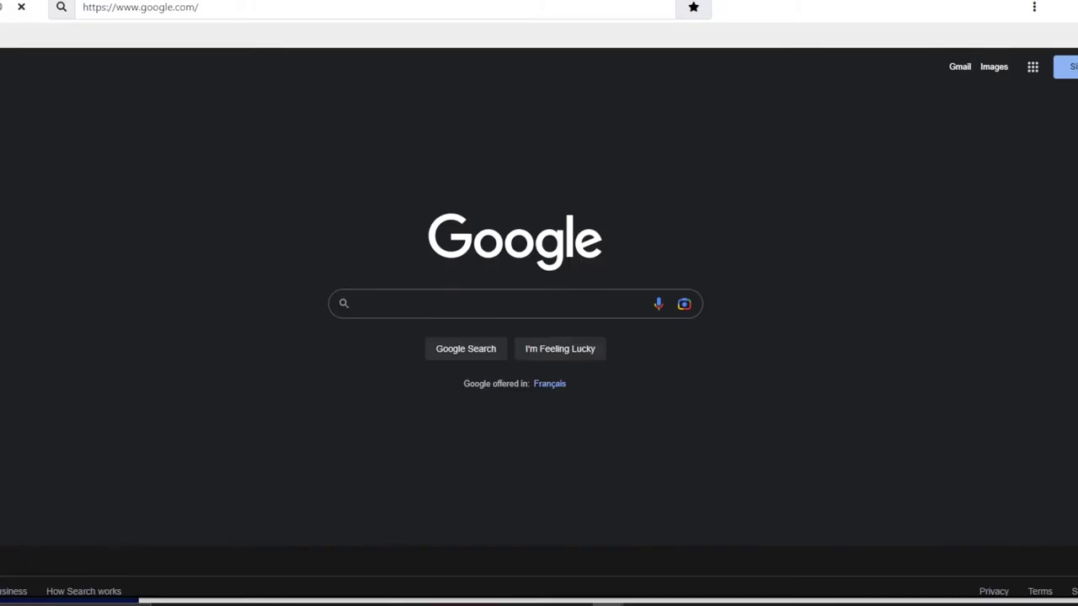
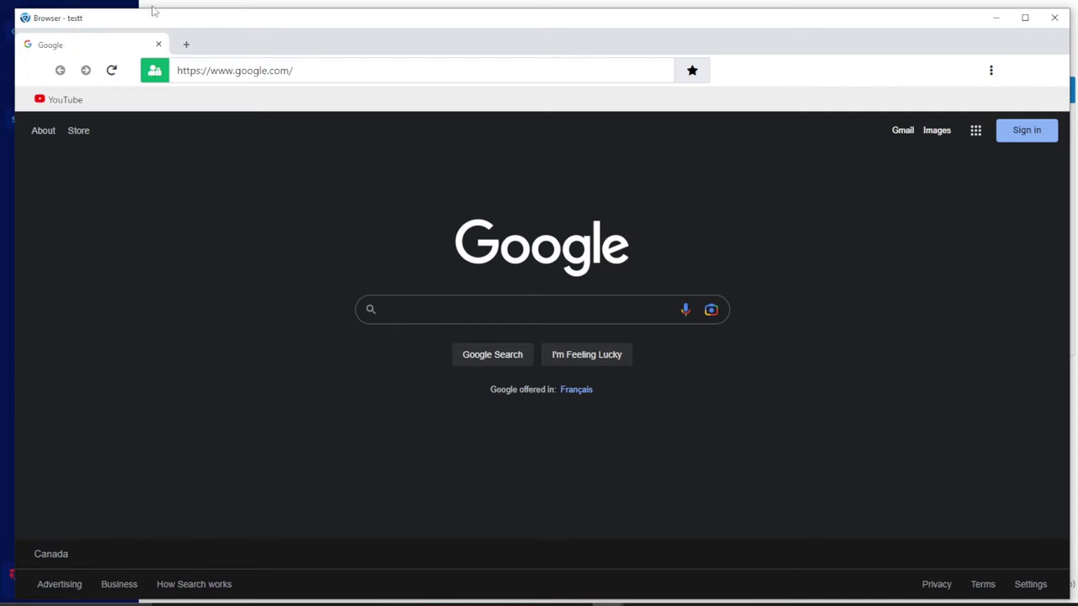
pyautogui.moveTo(150, 19)
pyautogui.mouseDown()
pyautogui.moveTo(156, 12)
pyautogui.moveTo(87, 9)
pyautogui.moveTo(160, 28)
pyautogui.moveTo(120, 17)
pyautogui.moveTo(149, 15)
pyautogui.mouseUp()
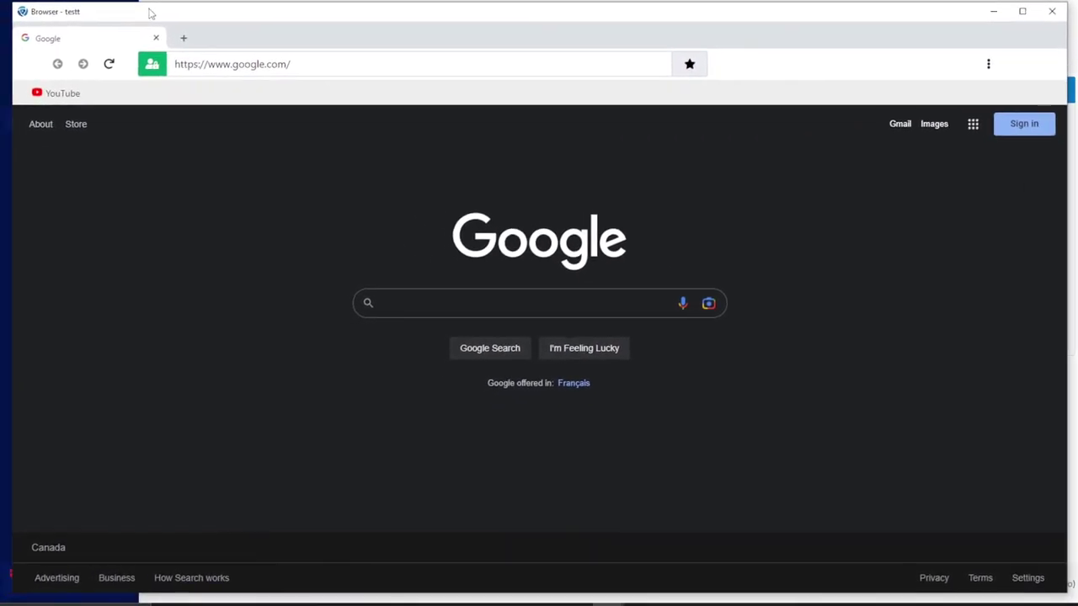
pyautogui.click(256, 600)
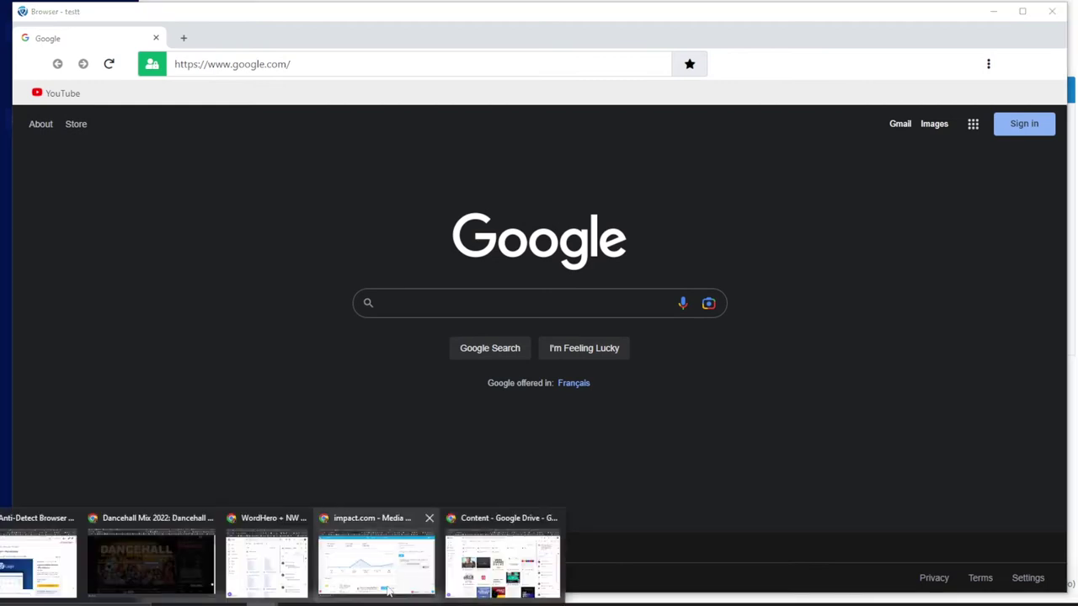
pyautogui.click(33, 548)
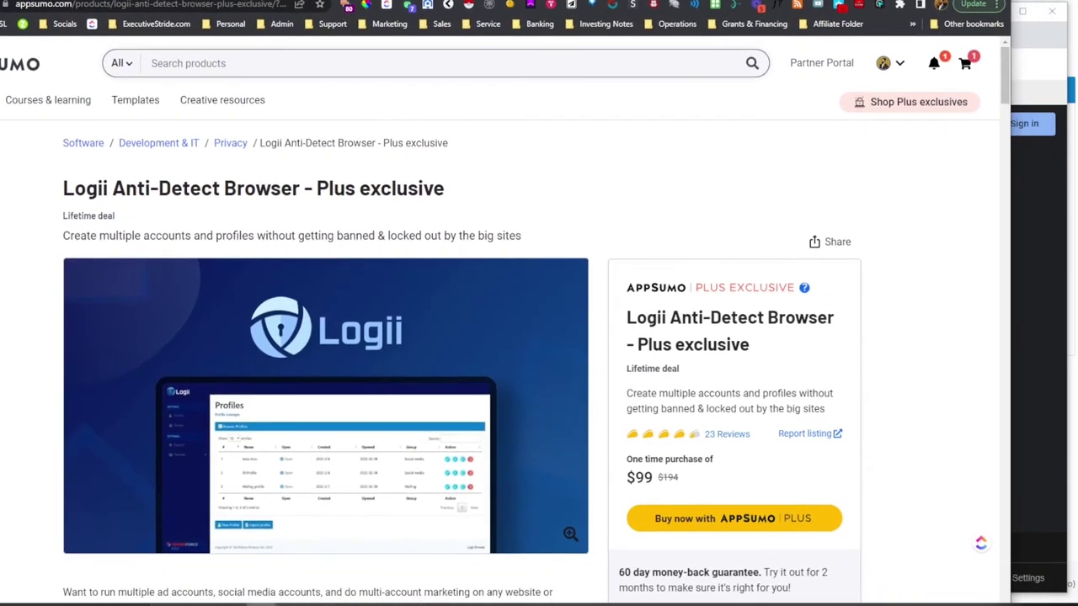
pyautogui.moveTo(614, 0); pyautogui.dragTo(688, 27)
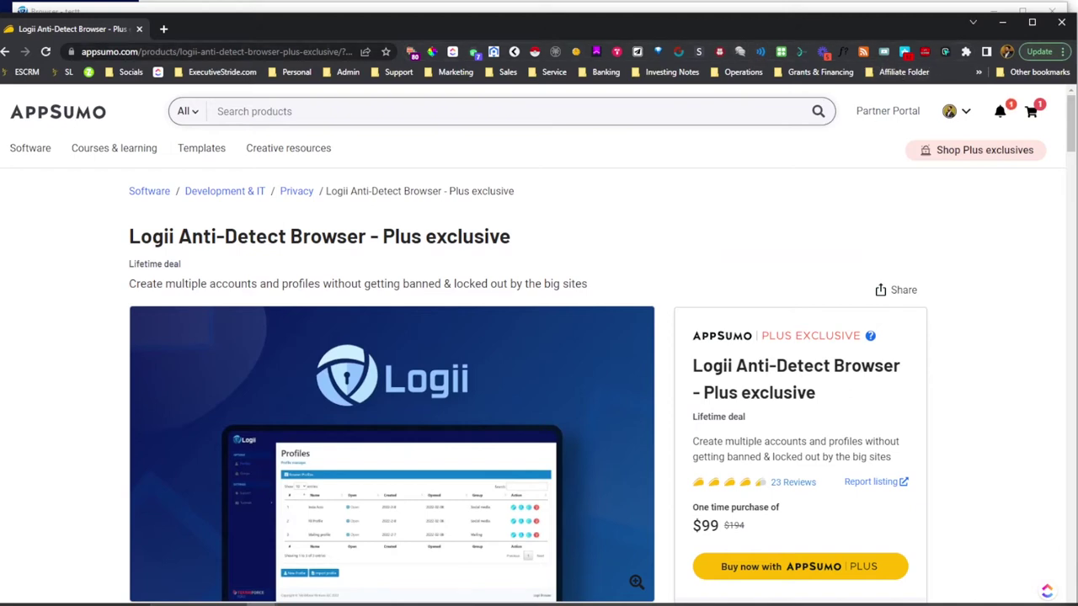
pyautogui.moveTo(51, 29); pyautogui.dragTo(53, 2)
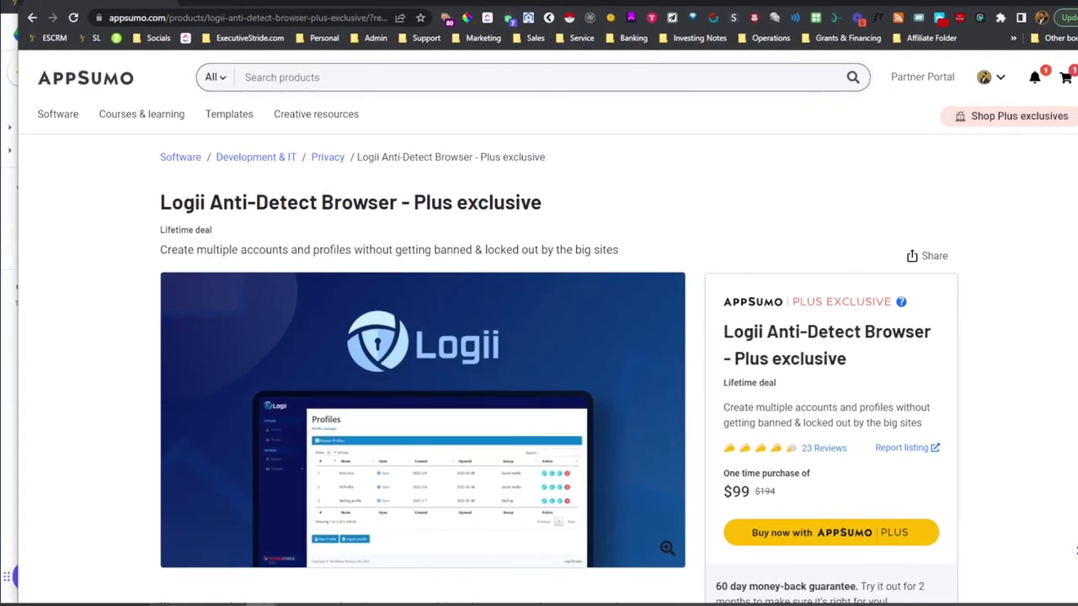
pyautogui.moveTo(101, 3); pyautogui.dragTo(25, 0)
pyautogui.moveTo(884, 0); pyautogui.dragTo(891, 19)
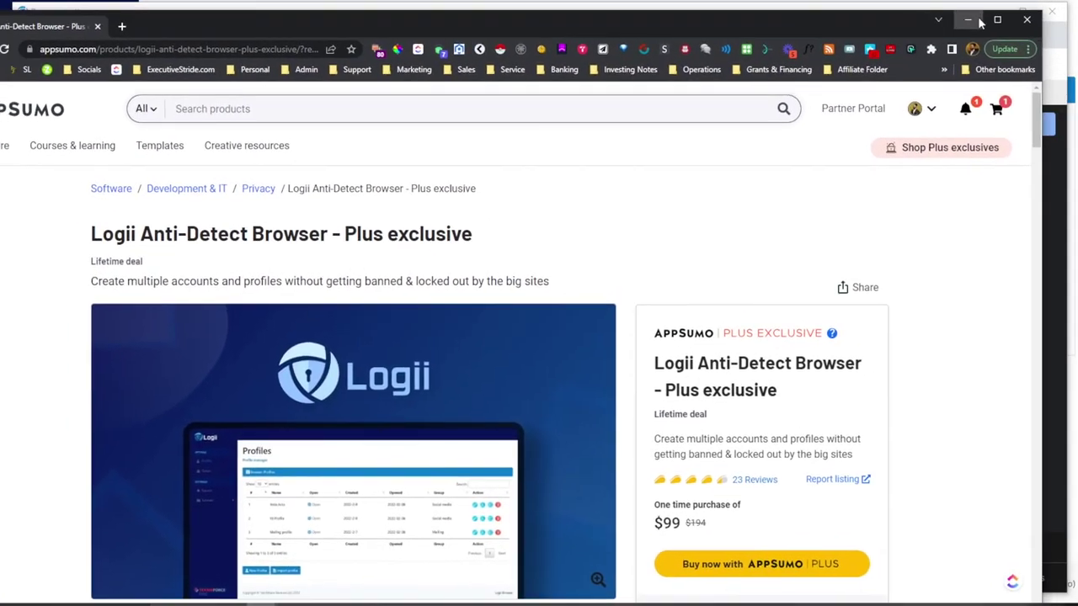
pyautogui.click(1029, 20)
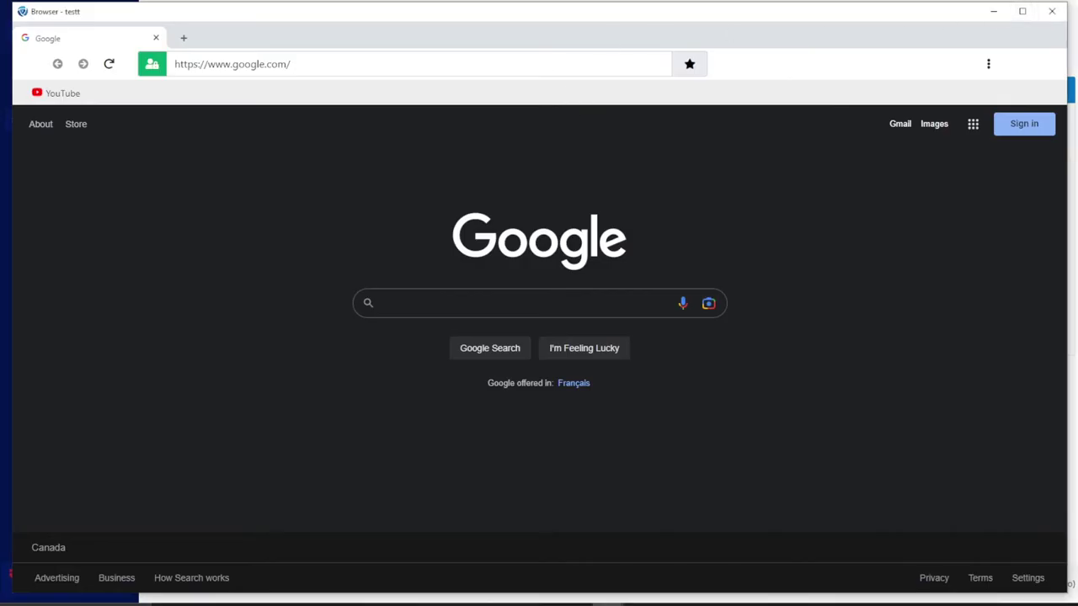
pyautogui.moveTo(360, 22)
pyautogui.mouseDown()
pyautogui.moveTo(340, 43)
pyautogui.moveTo(351, 5)
pyautogui.moveTo(401, 44)
pyautogui.moveTo(361, 22)
pyautogui.moveTo(373, 26)
pyautogui.mouseUp()
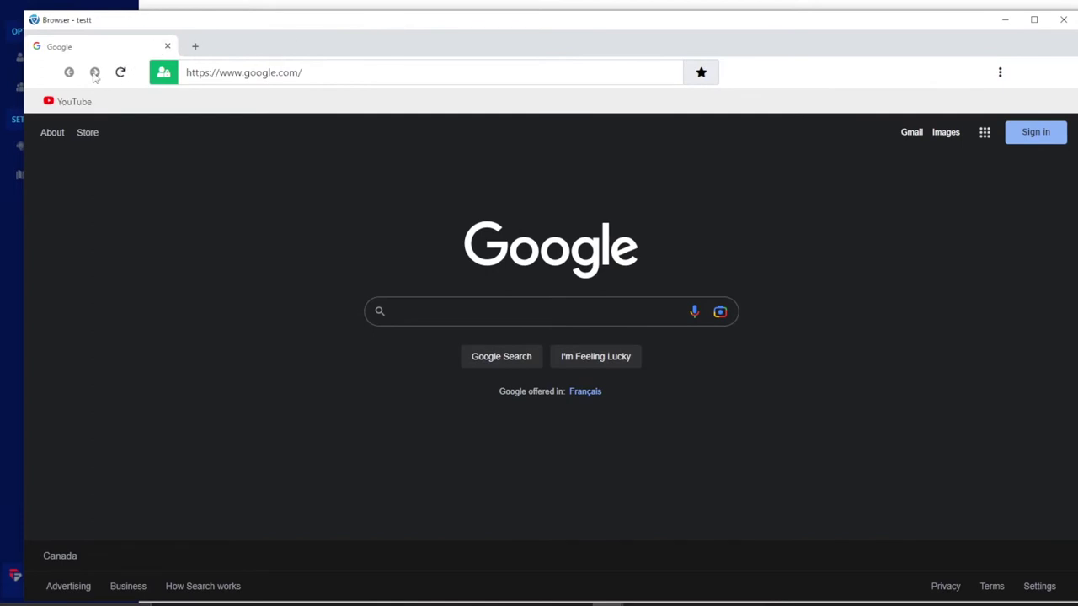
pyautogui.click(999, 75)
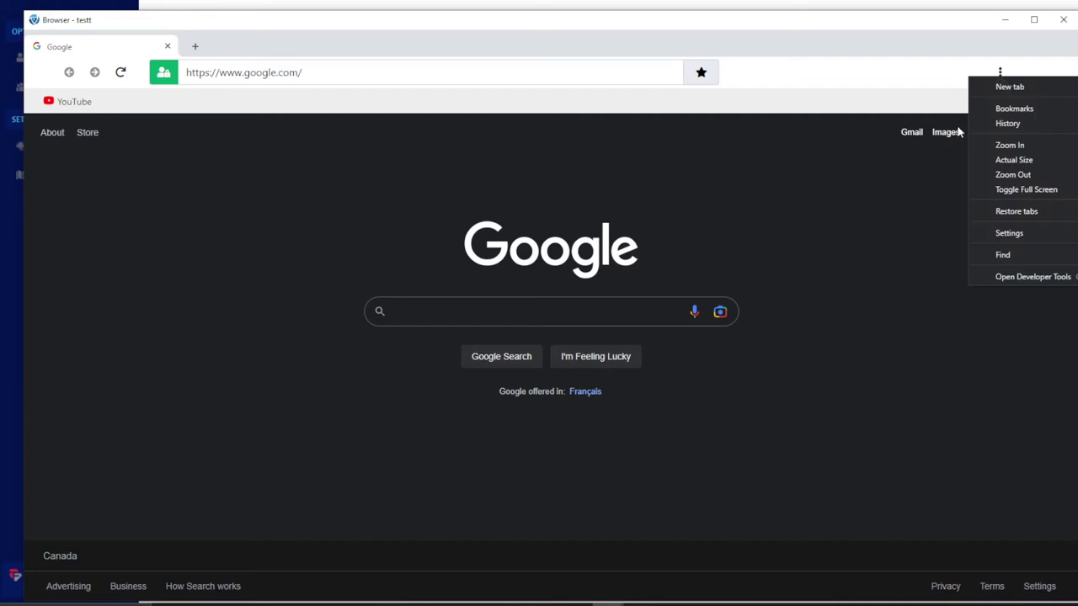
pyautogui.click(1007, 233)
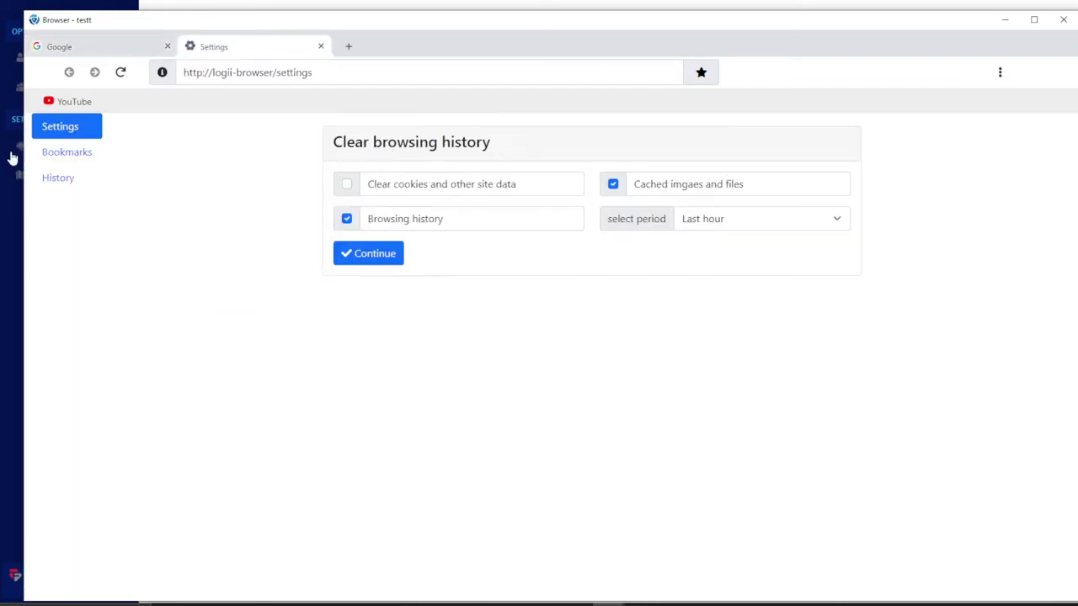
pyautogui.click(98, 158)
pyautogui.click(70, 175)
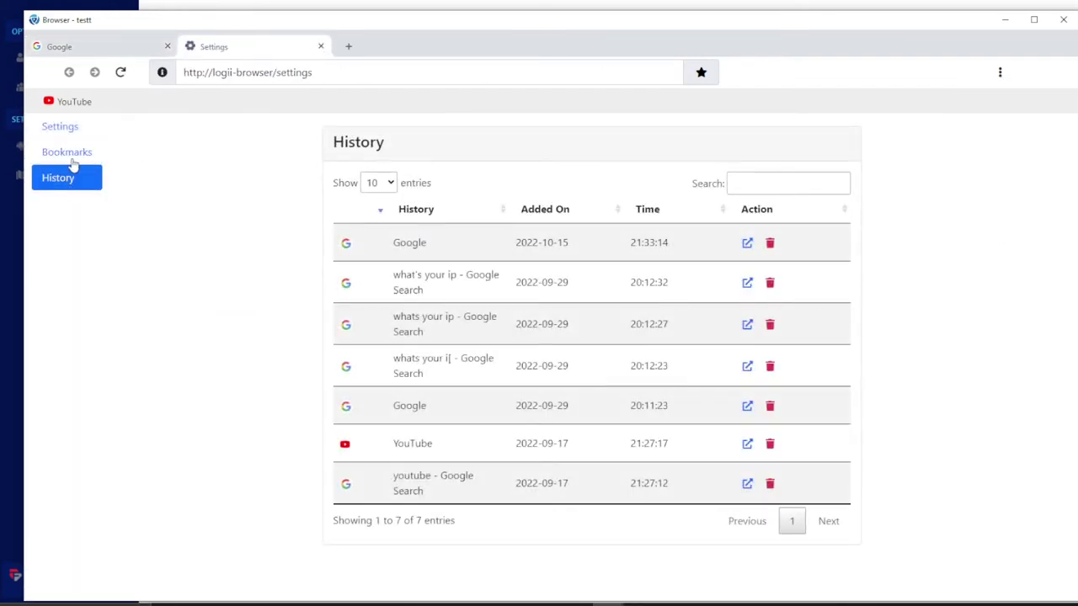
pyautogui.click(73, 159)
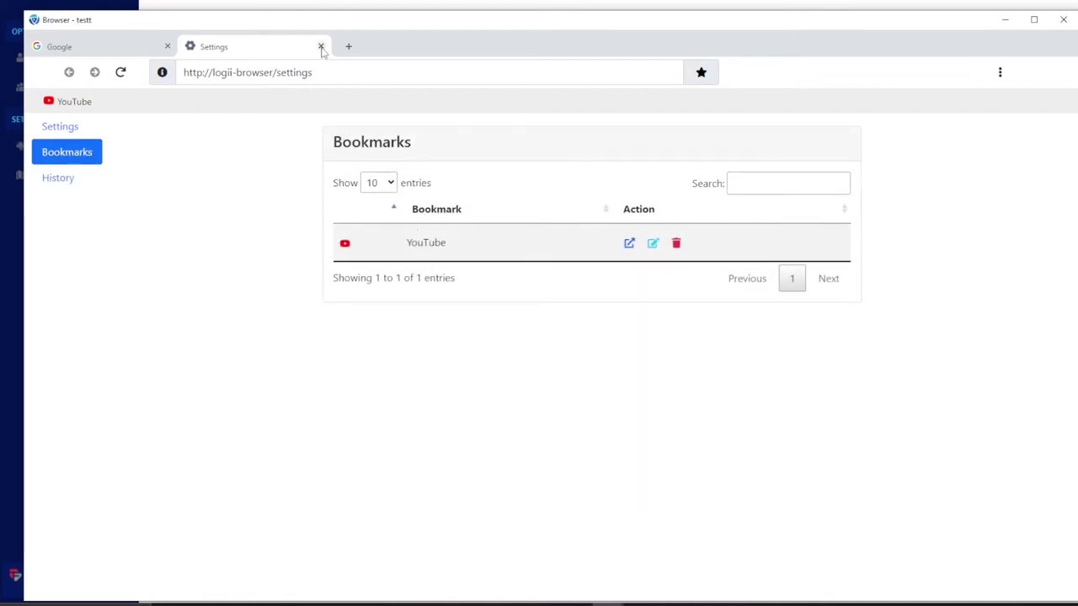
pyautogui.click(278, 72)
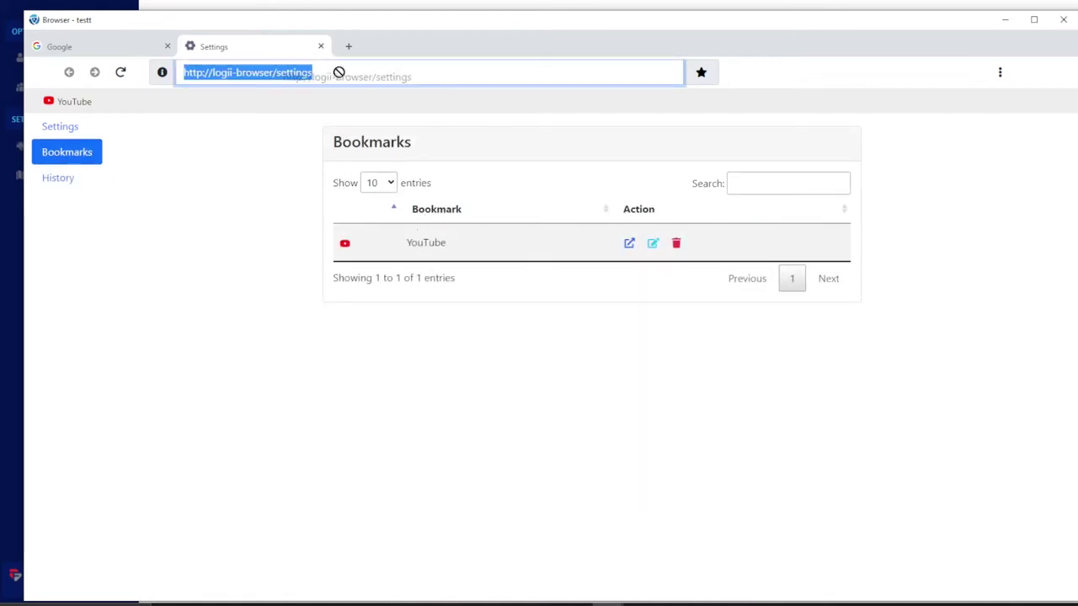
pyautogui.click(235, 72)
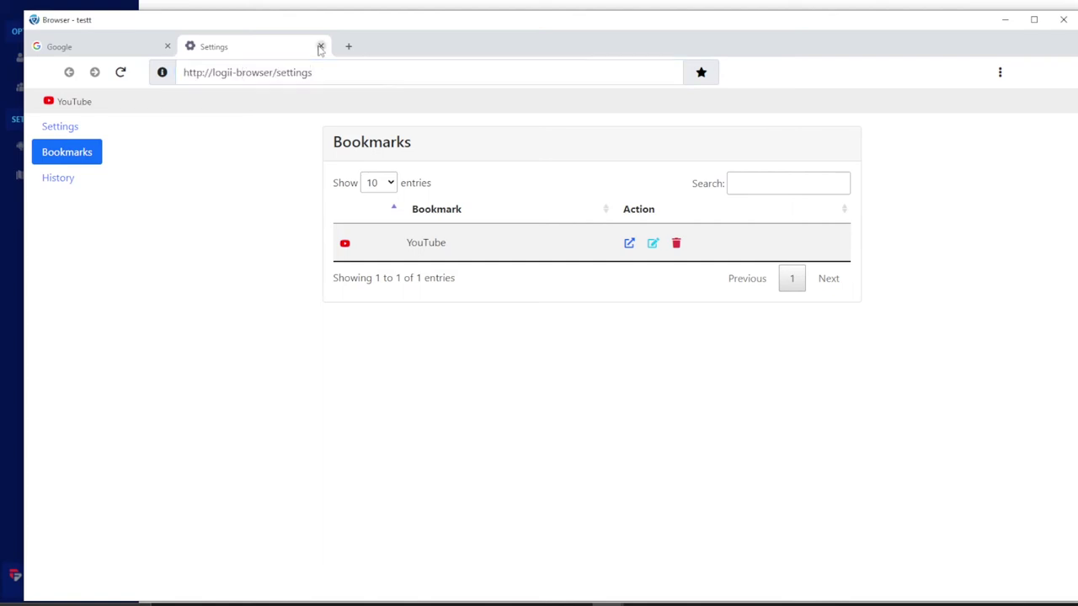
pyautogui.click(319, 47)
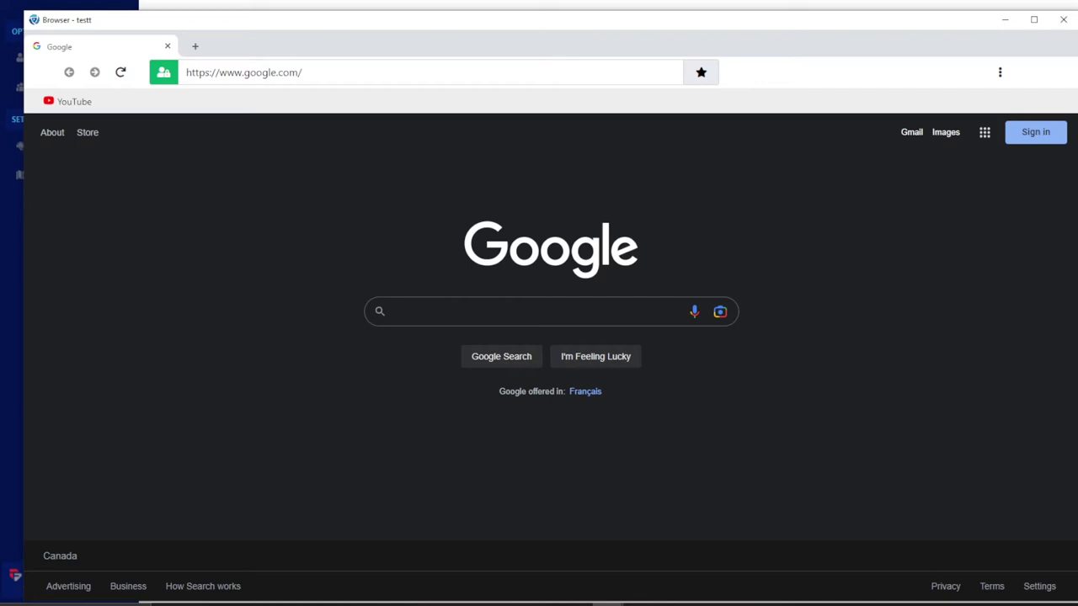
pyautogui.click(999, 73)
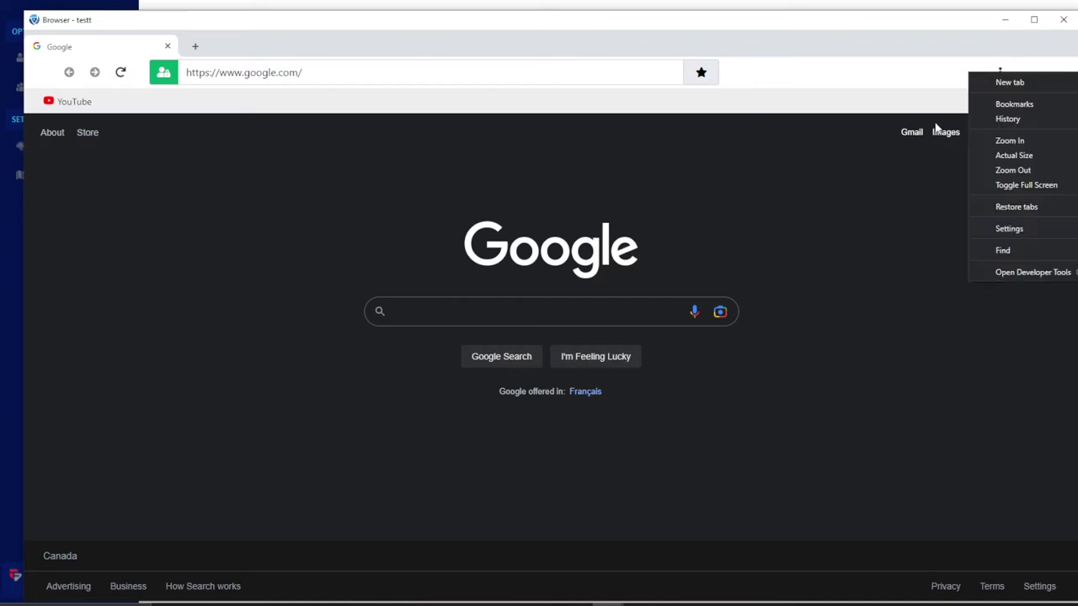
pyautogui.click(1013, 156)
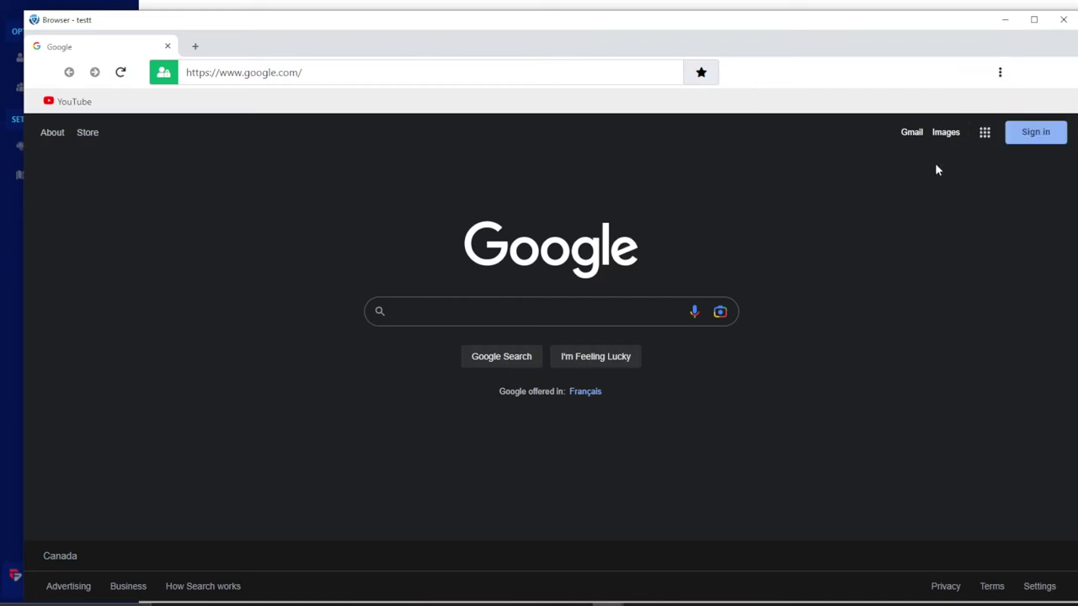
pyautogui.doubleClick(906, 36)
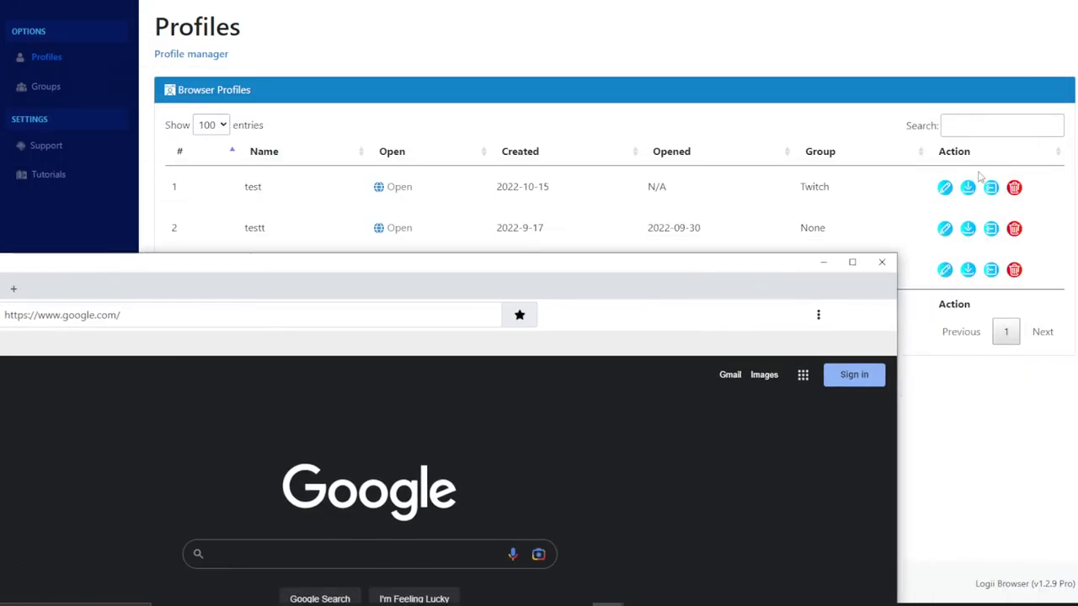
pyautogui.doubleClick(787, 262)
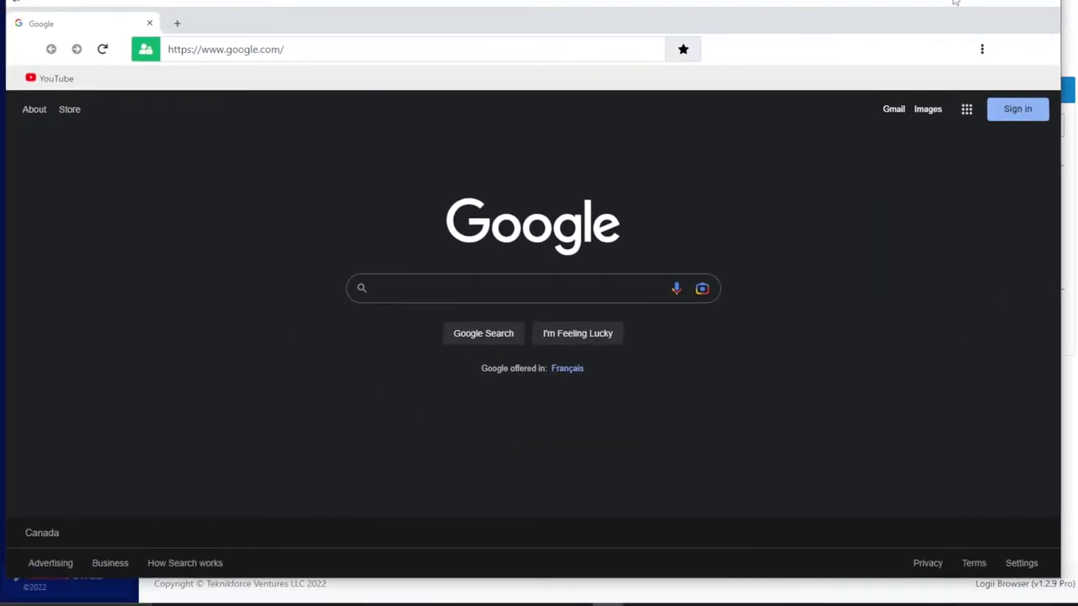
pyautogui.click(980, 49)
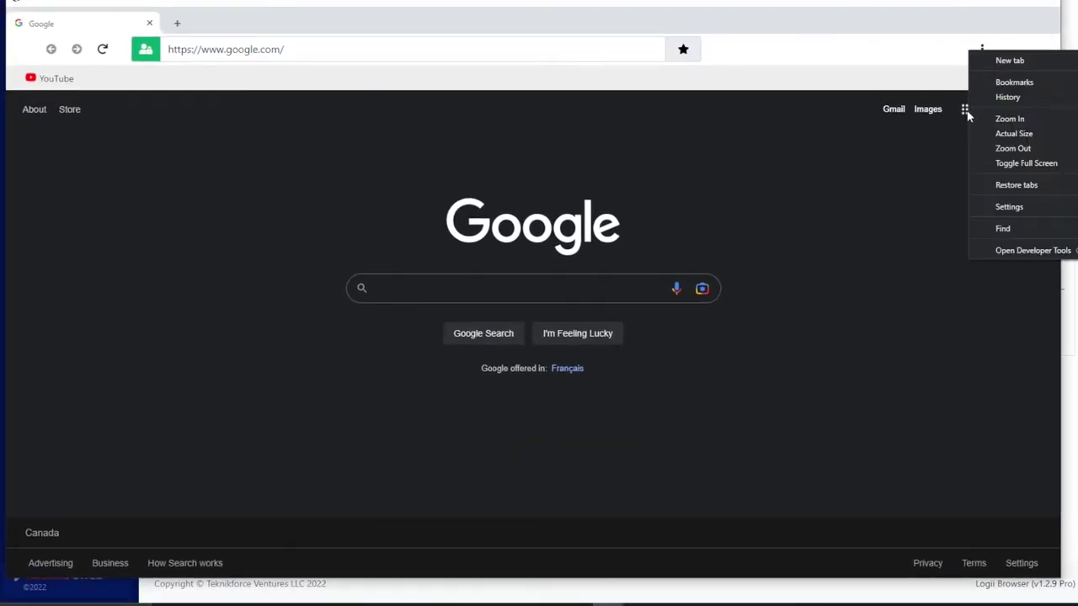
pyautogui.moveTo(876, 8); pyautogui.dragTo(897, 27)
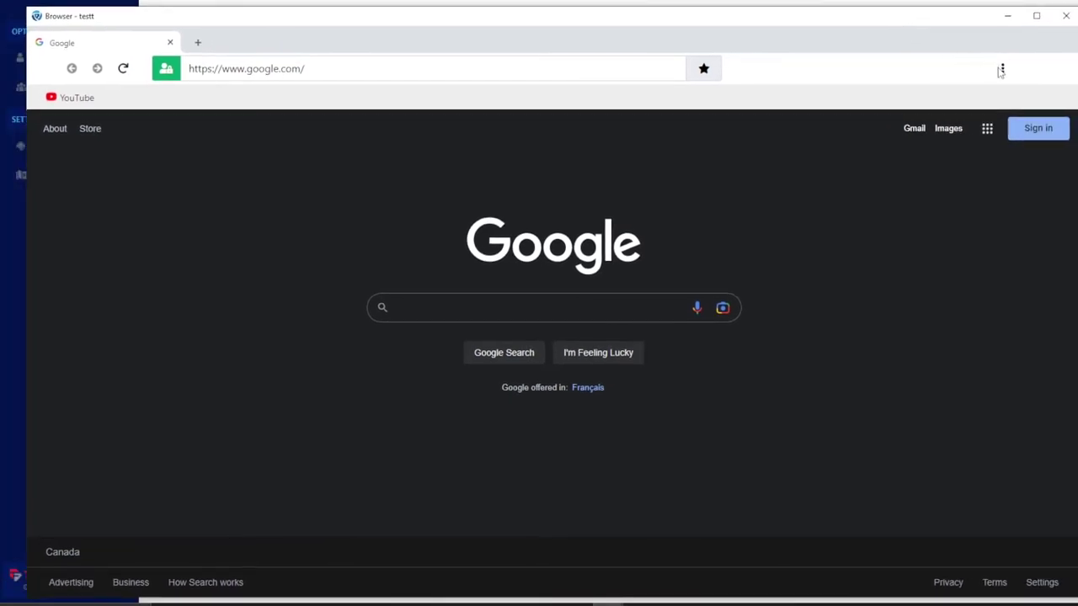
pyautogui.click(1002, 69)
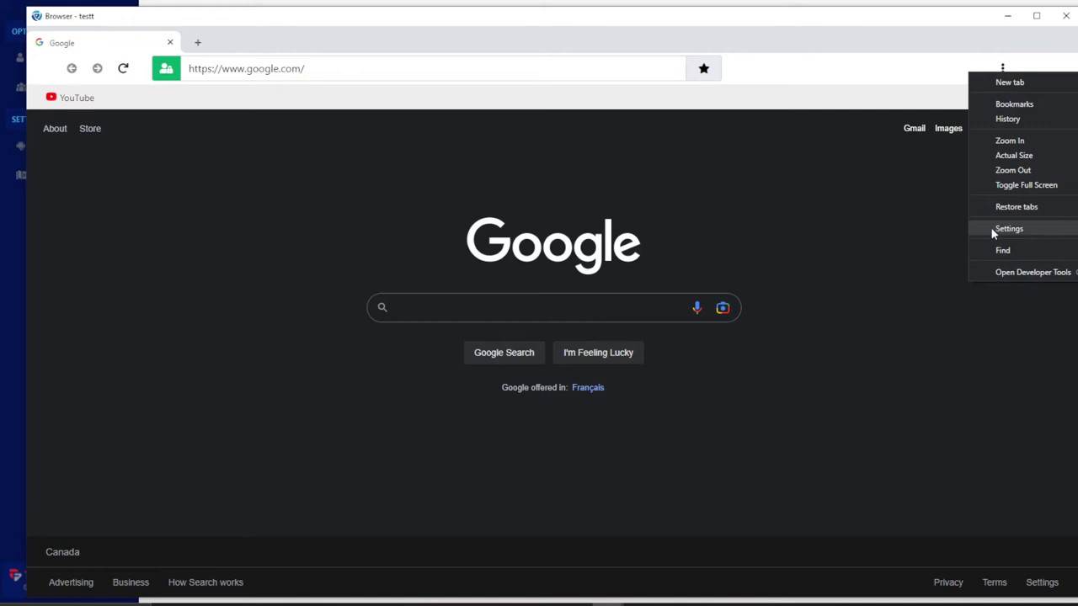
pyautogui.click(1002, 228)
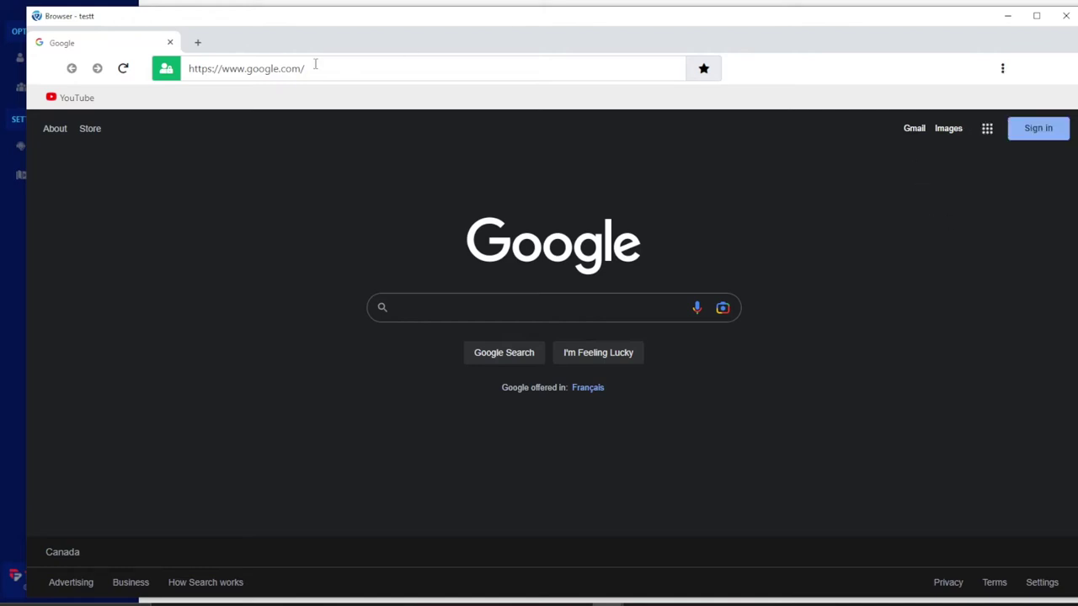
pyautogui.moveTo(341, 27); pyautogui.dragTo(322, 0)
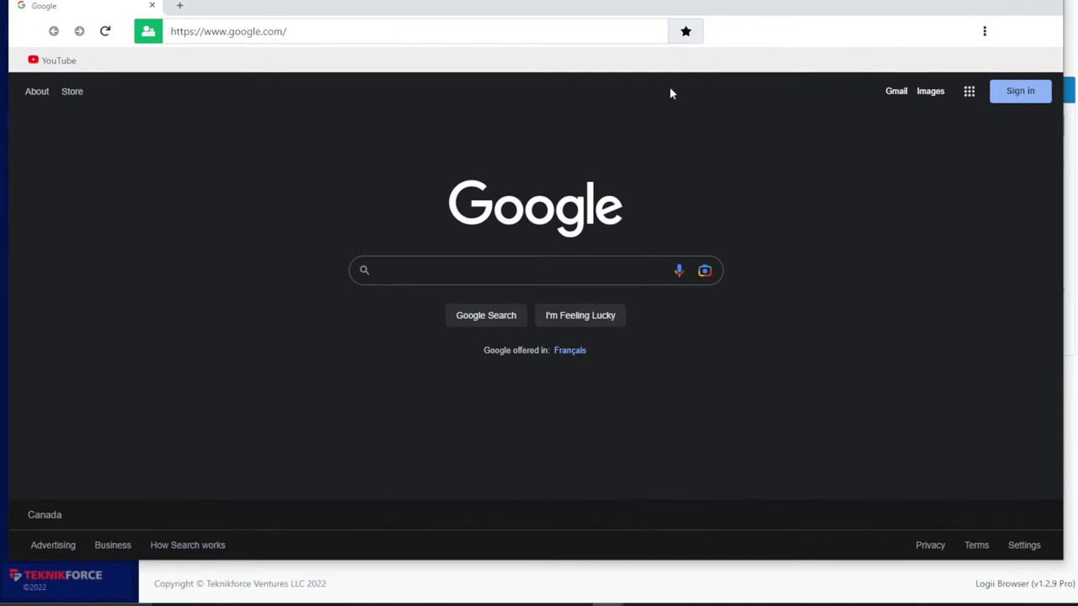
pyautogui.moveTo(557, 3); pyautogui.dragTo(551, 31)
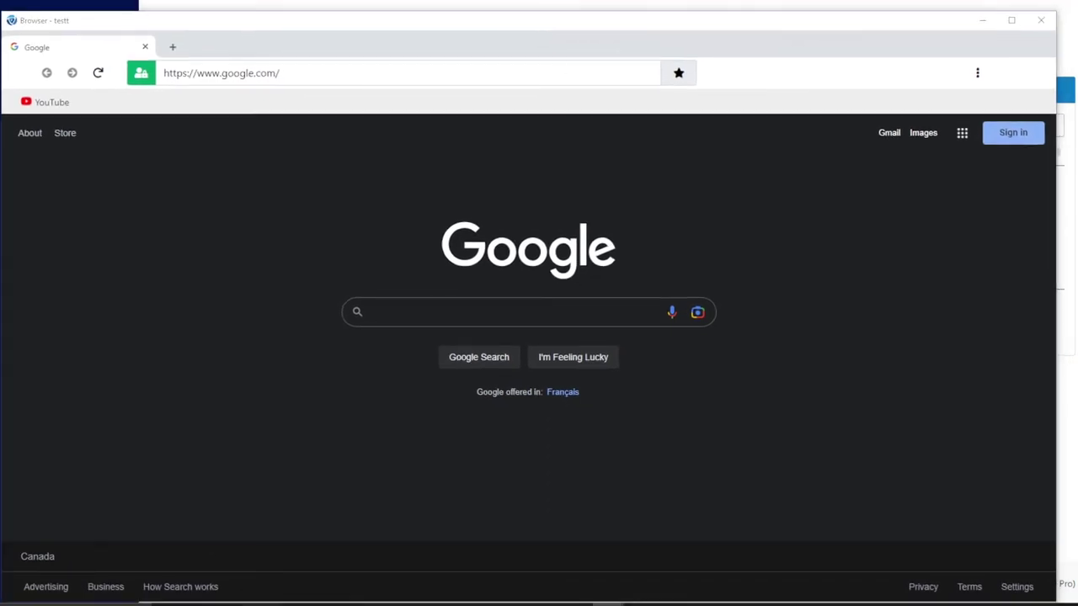
pyautogui.moveTo(261, 603)
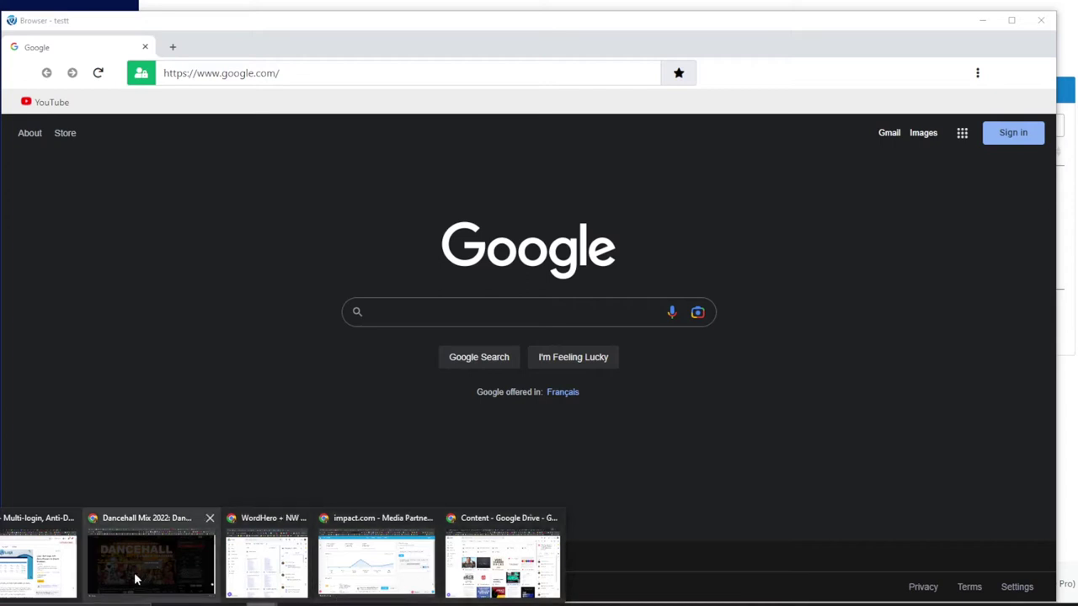
# Step: On the AppSumo Logii deal page, open and dismiss the Vidyard and Loom recorder extension popups
pyautogui.click(56, 578)
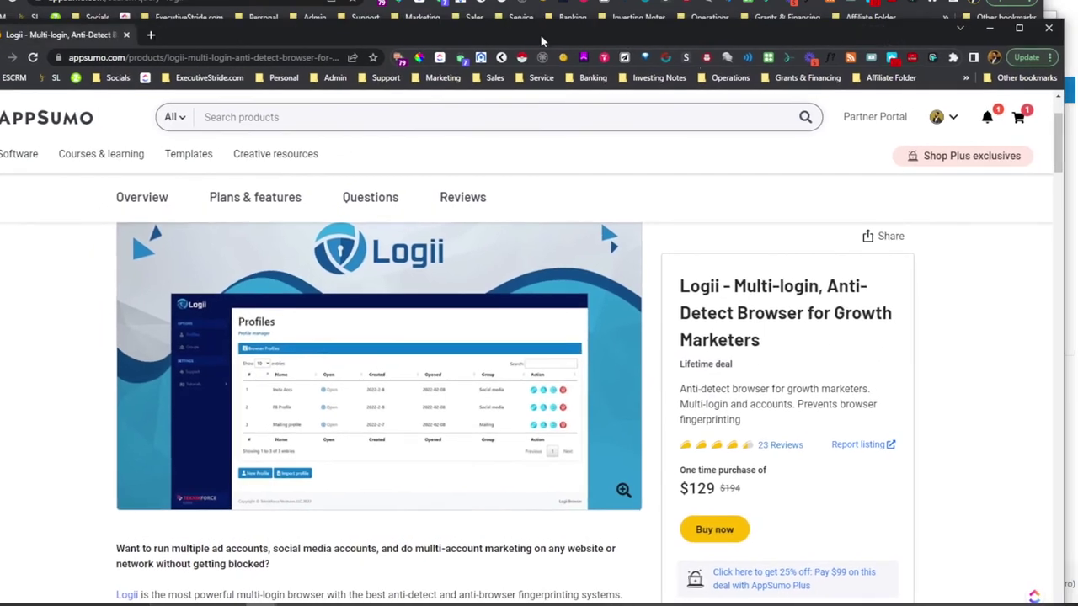
pyautogui.click(461, 58)
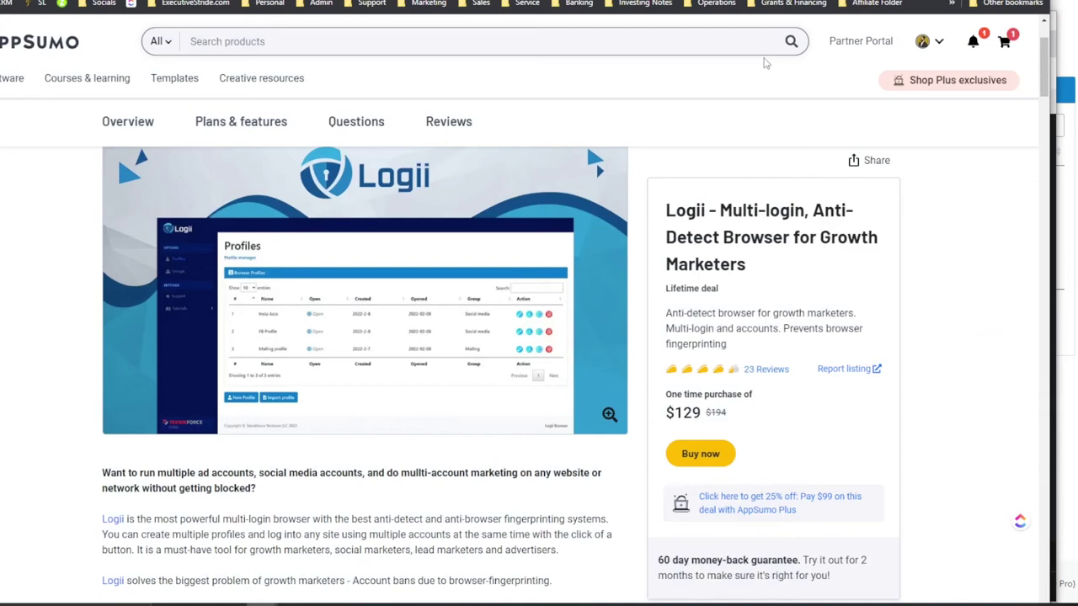
pyautogui.click(765, 61)
pyautogui.hotkey('alt', 'shift', 'l')
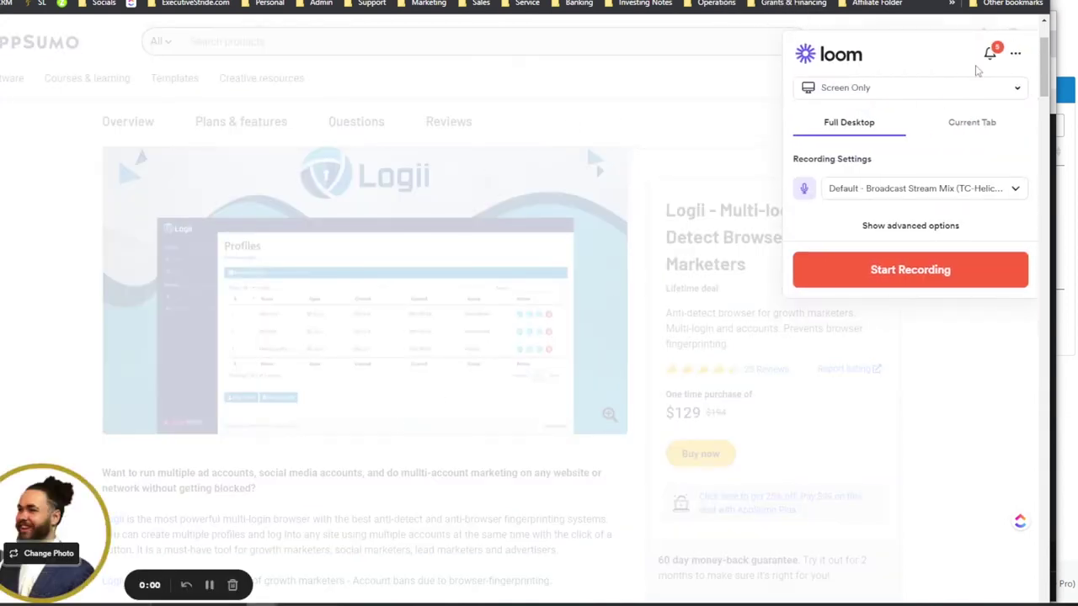
pyautogui.click(737, 144)
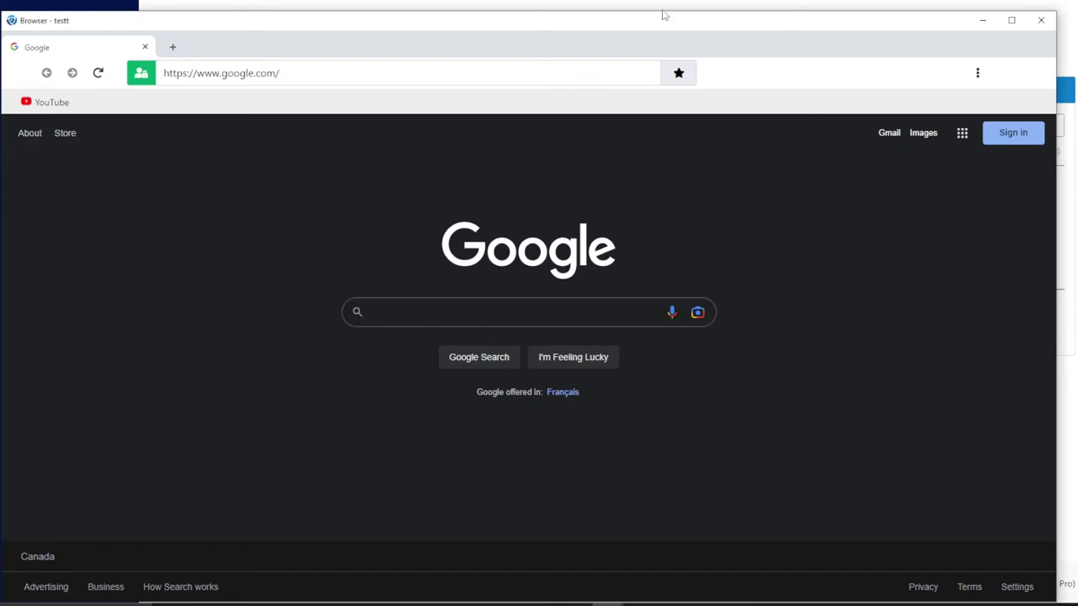
pyautogui.moveTo(653, 31)
pyautogui.mouseDown()
pyautogui.moveTo(681, 9)
pyautogui.moveTo(657, 15)
pyautogui.mouseUp()
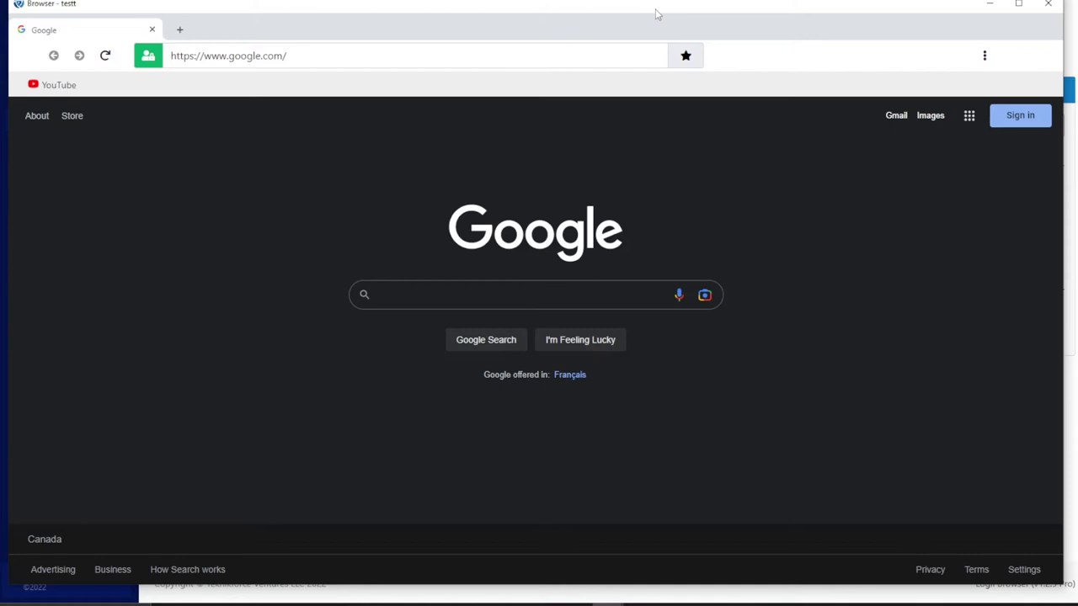
pyautogui.moveTo(644, 13)
pyautogui.mouseDown()
pyautogui.moveTo(615, 29)
pyautogui.moveTo(640, 30)
pyautogui.mouseUp()
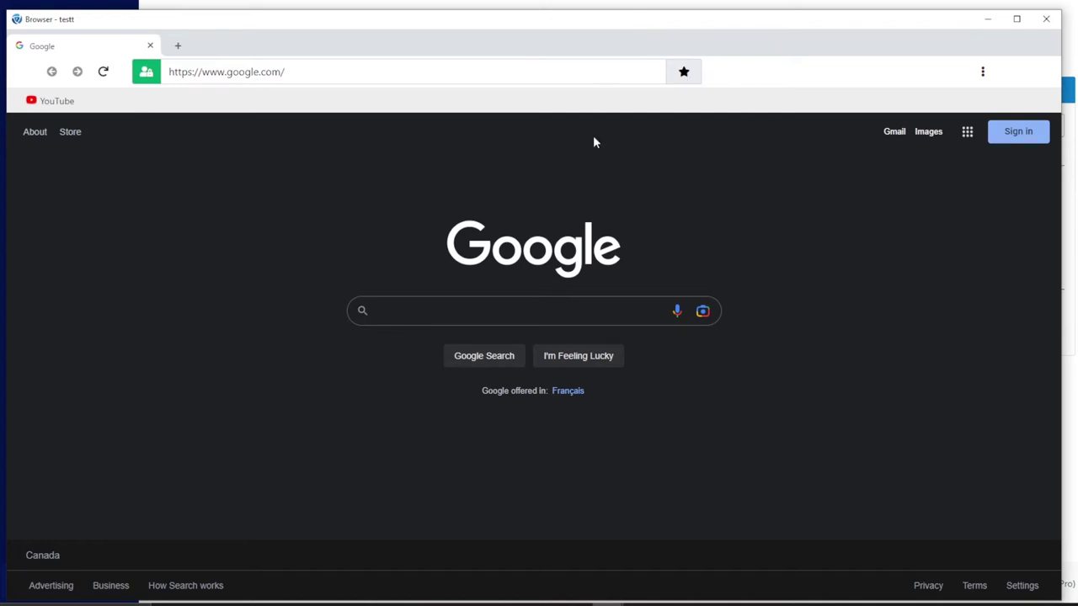
pyautogui.click(981, 72)
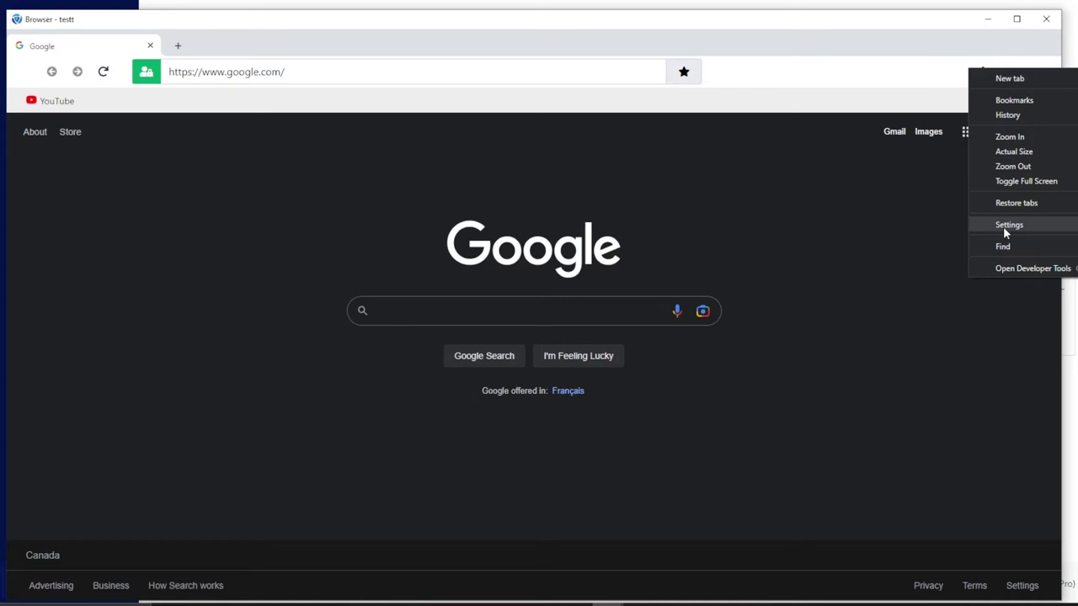
pyautogui.click(702, 156)
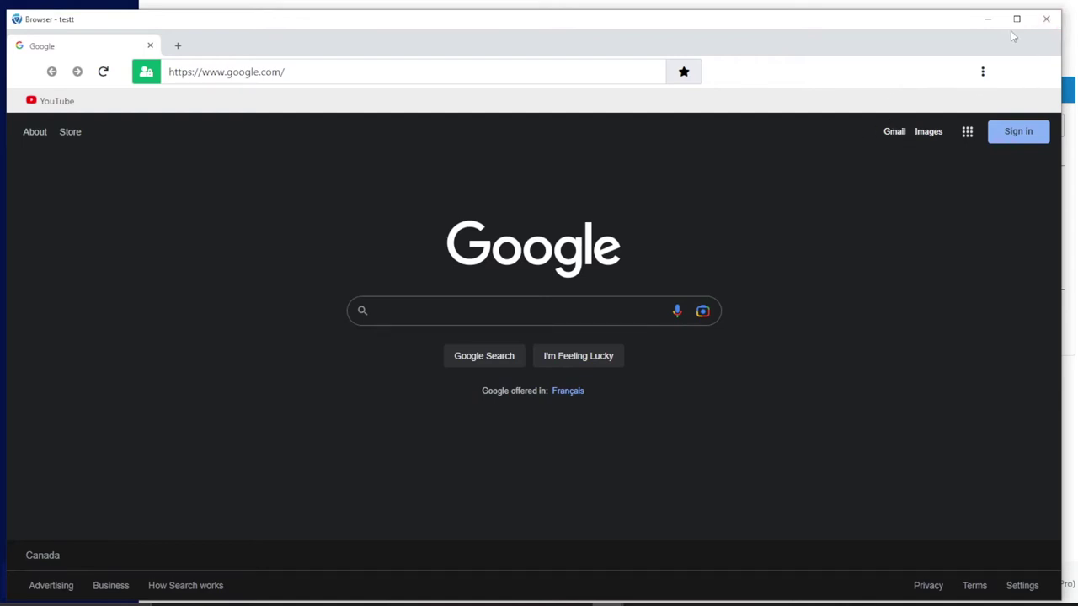
pyautogui.click(429, 81)
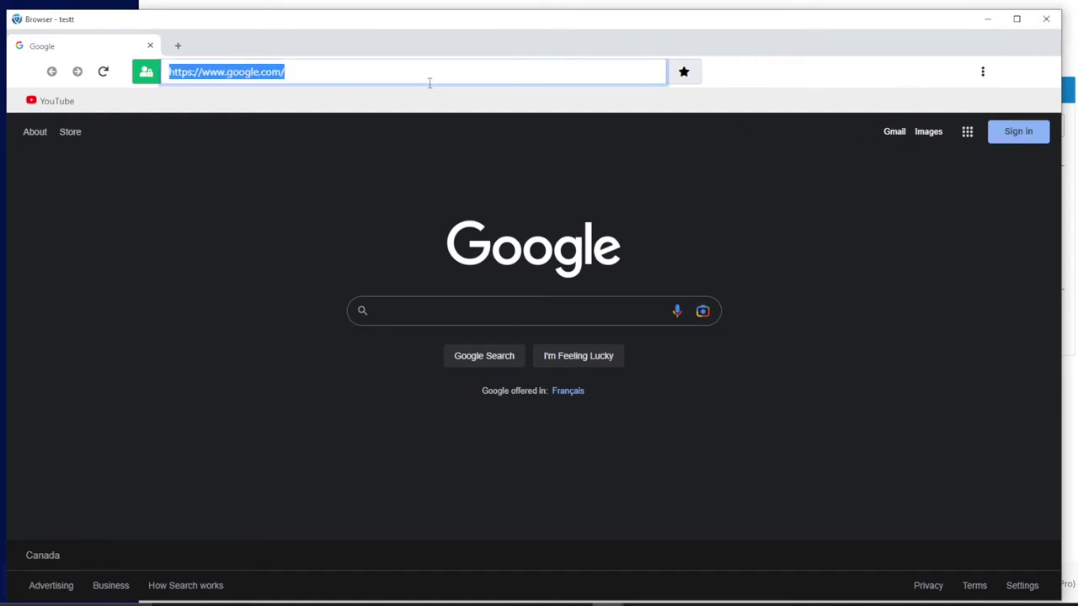
pyautogui.moveTo(473, 43)
pyautogui.mouseDown()
pyautogui.moveTo(488, 101)
pyautogui.moveTo(447, 20)
pyautogui.moveTo(505, 43)
pyautogui.moveTo(452, 64)
pyautogui.moveTo(511, 53)
pyautogui.moveTo(497, 64)
pyautogui.moveTo(479, 45)
pyautogui.mouseUp()
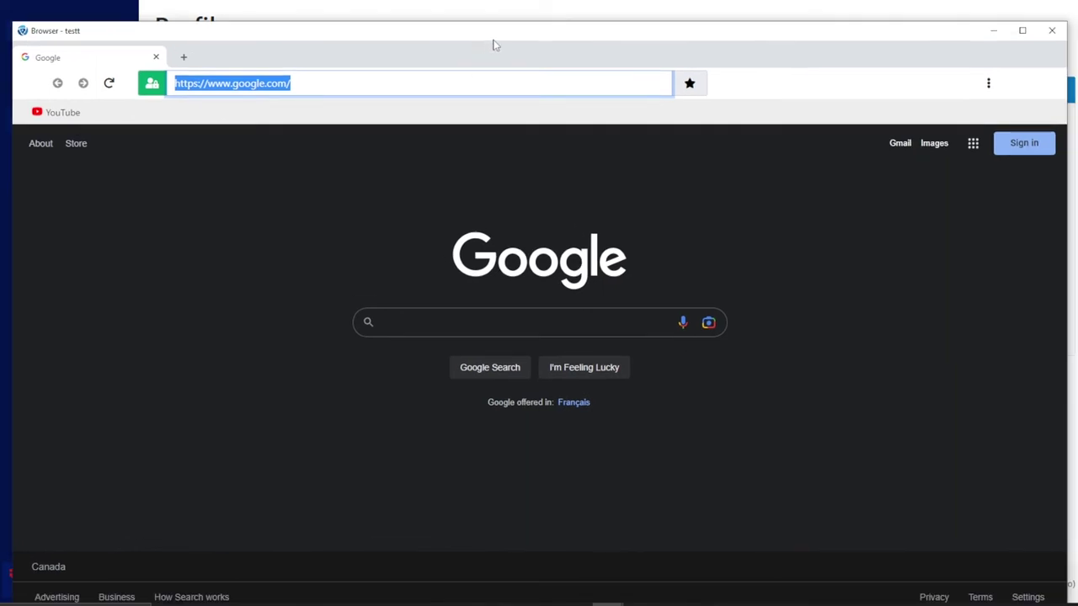
pyautogui.click(495, 48)
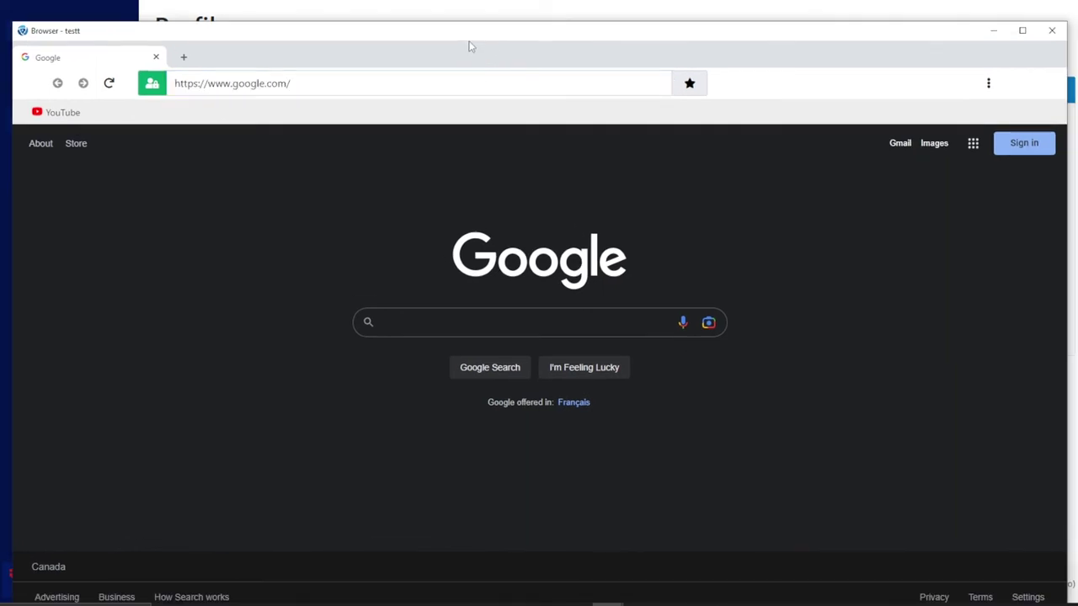
pyautogui.moveTo(483, 34)
pyautogui.mouseDown()
pyautogui.moveTo(539, 17)
pyautogui.moveTo(512, 48)
pyautogui.moveTo(515, 36)
pyautogui.moveTo(474, 29)
pyautogui.mouseUp()
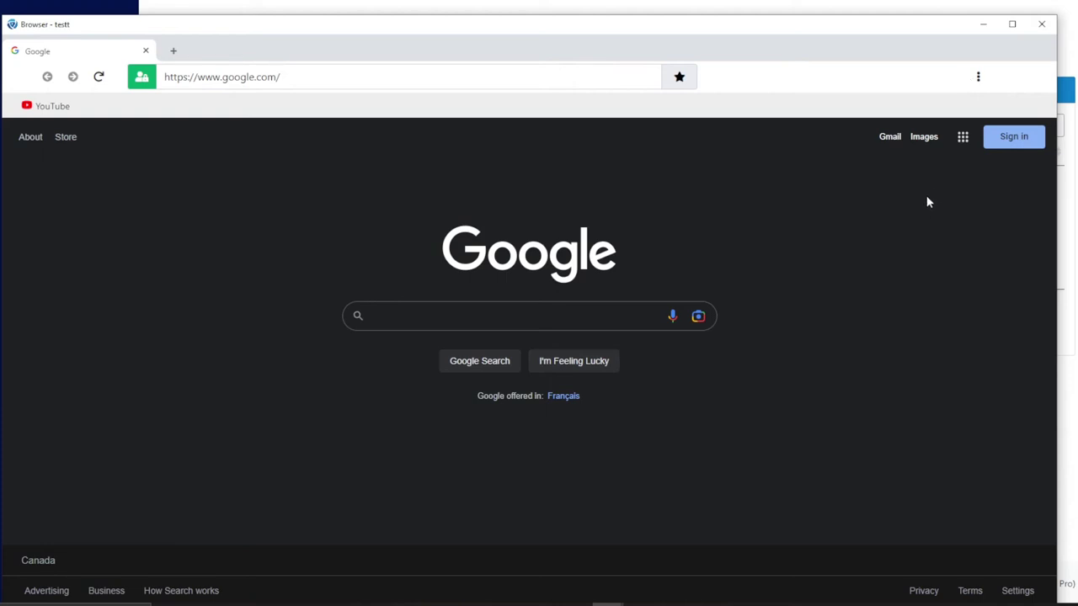
pyautogui.click(1032, 32)
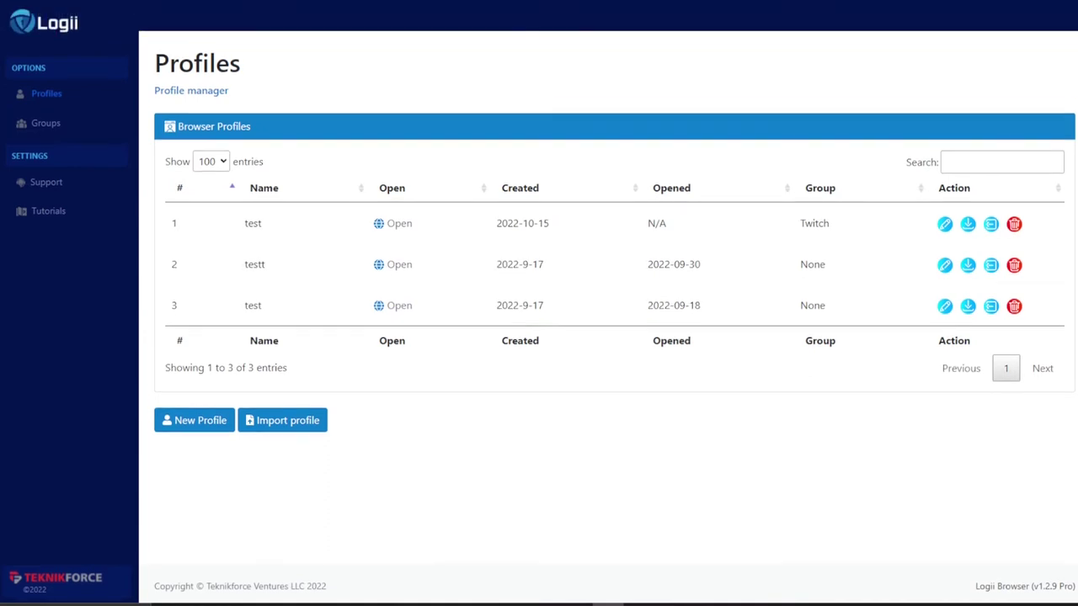
# Step: Nudge the Logii Profiles manager window slightly right and down
pyautogui.moveTo(272, 5)
pyautogui.mouseDown()
pyautogui.moveTo(289, 7)
pyautogui.moveTo(279, 9)
pyautogui.mouseUp()
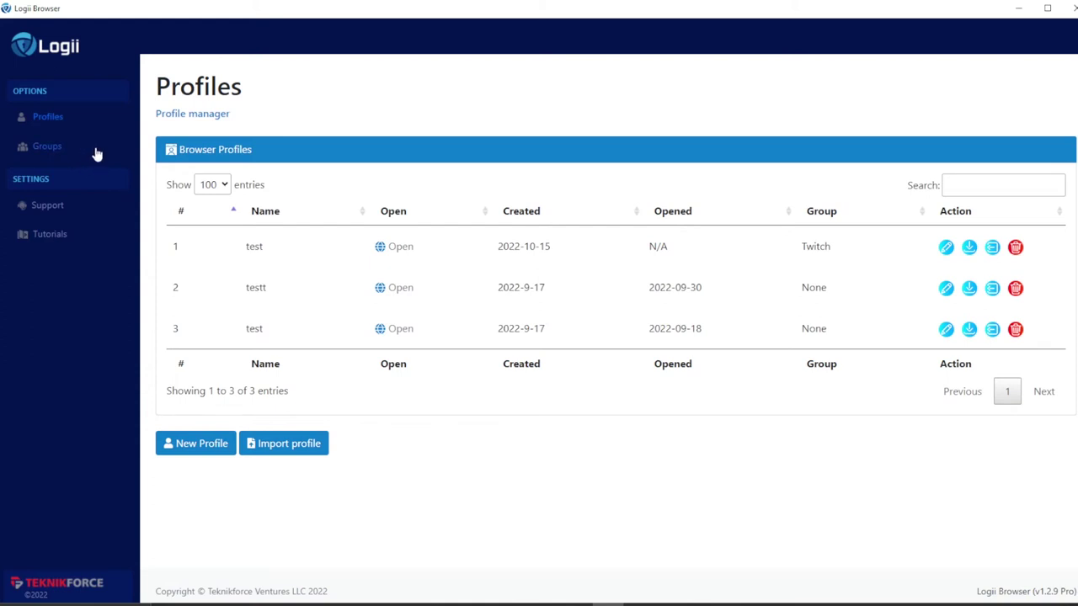
# Step: Open Logii's Support center and its YouTube video tutorials from the sidebar
pyautogui.click(93, 218)
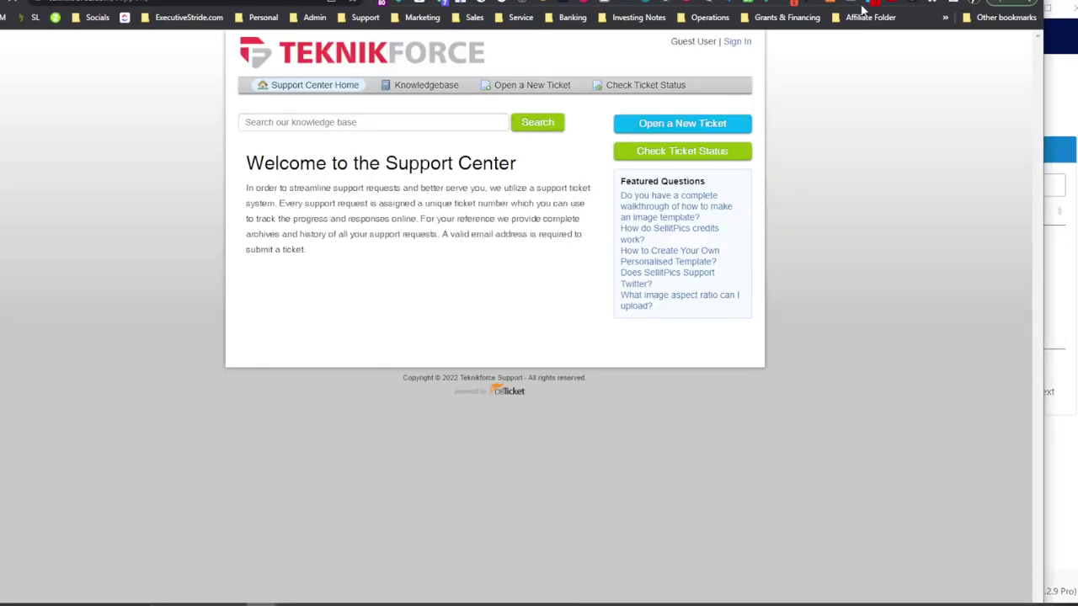
pyautogui.moveTo(901, 8); pyautogui.dragTo(901, 501)
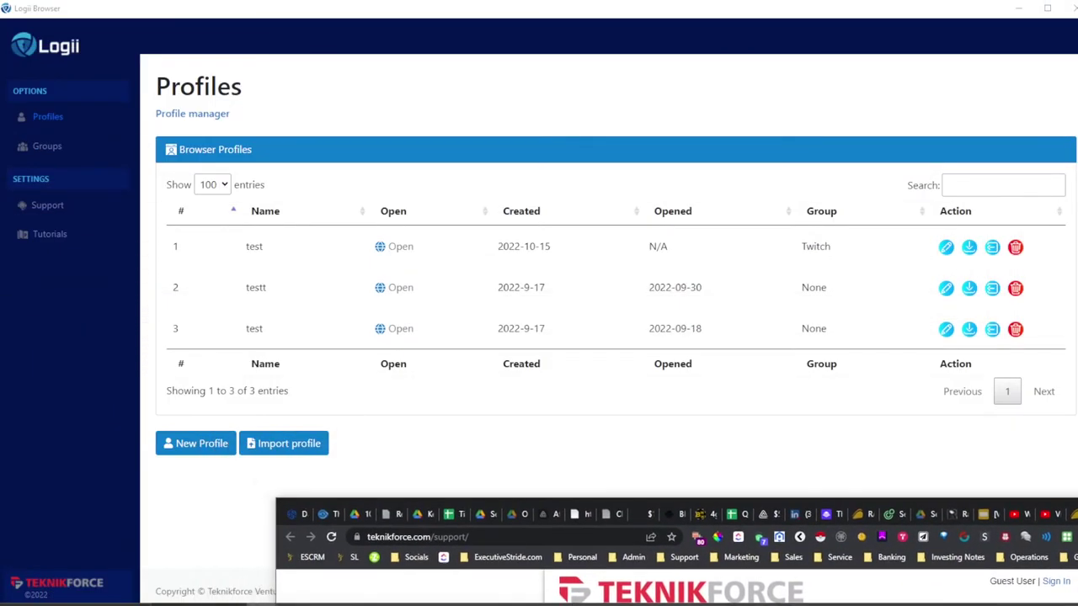
pyautogui.click(38, 234)
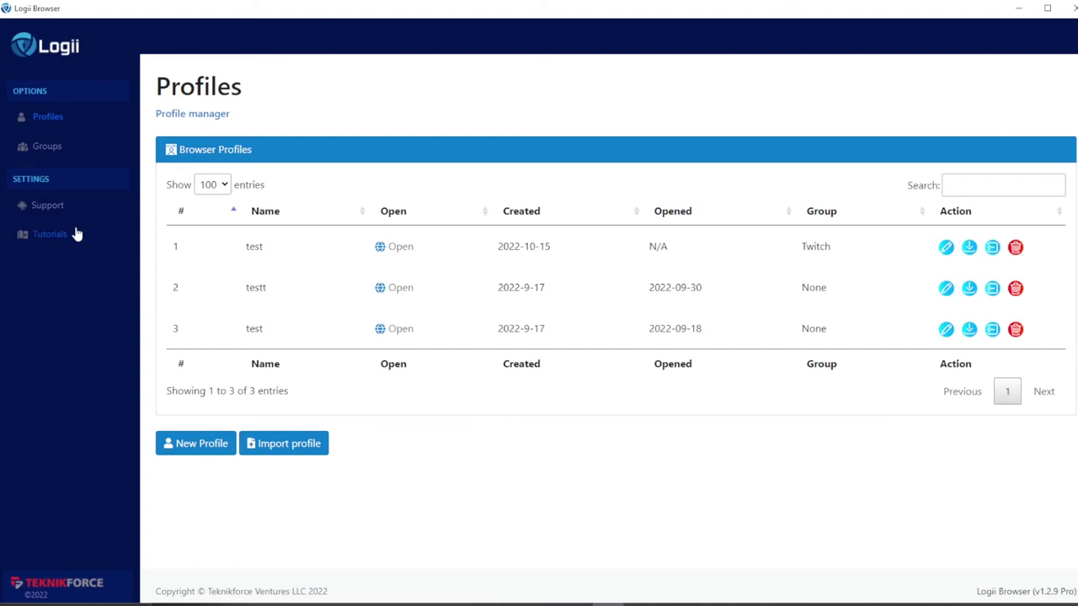
pyautogui.click(63, 236)
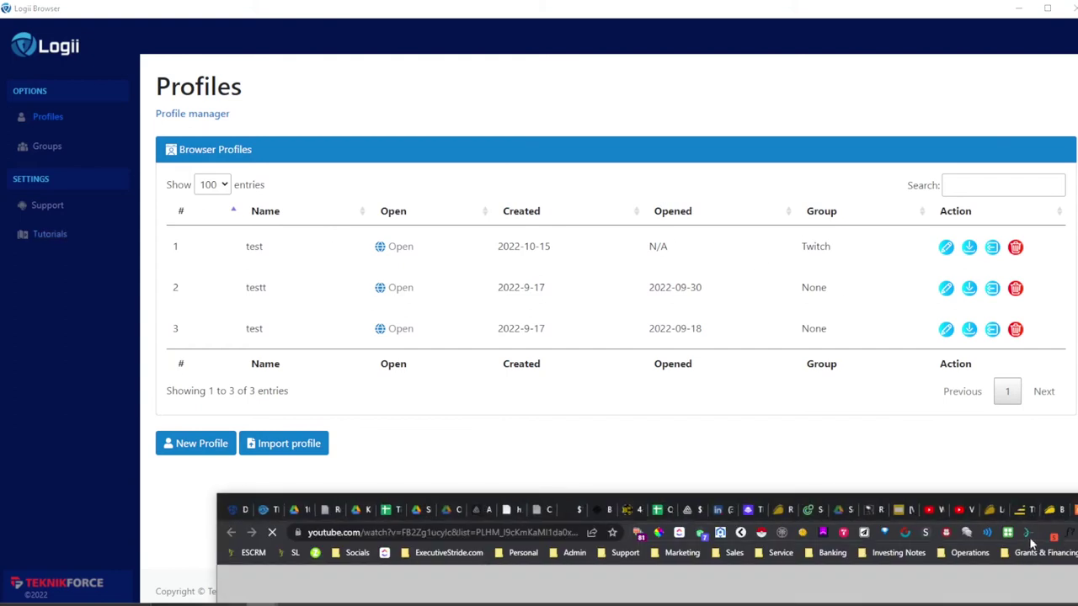
pyautogui.moveTo(968, 509); pyautogui.dragTo(735, 38)
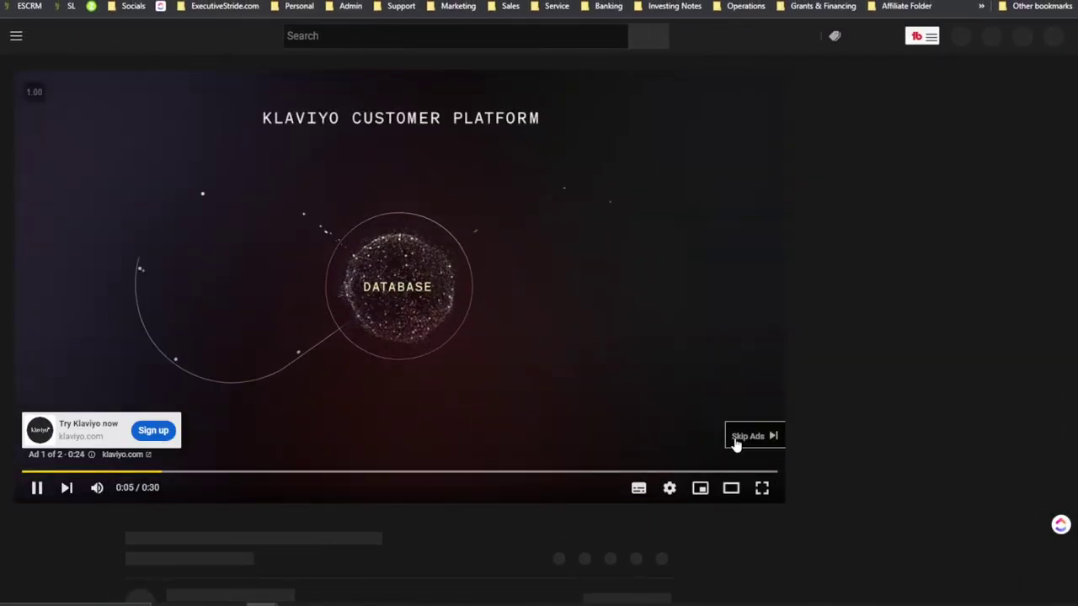
# Step: Skip the YouTube ad, pause the Logii Browser overview video, and browse the tutorial playlist
pyautogui.click(737, 441)
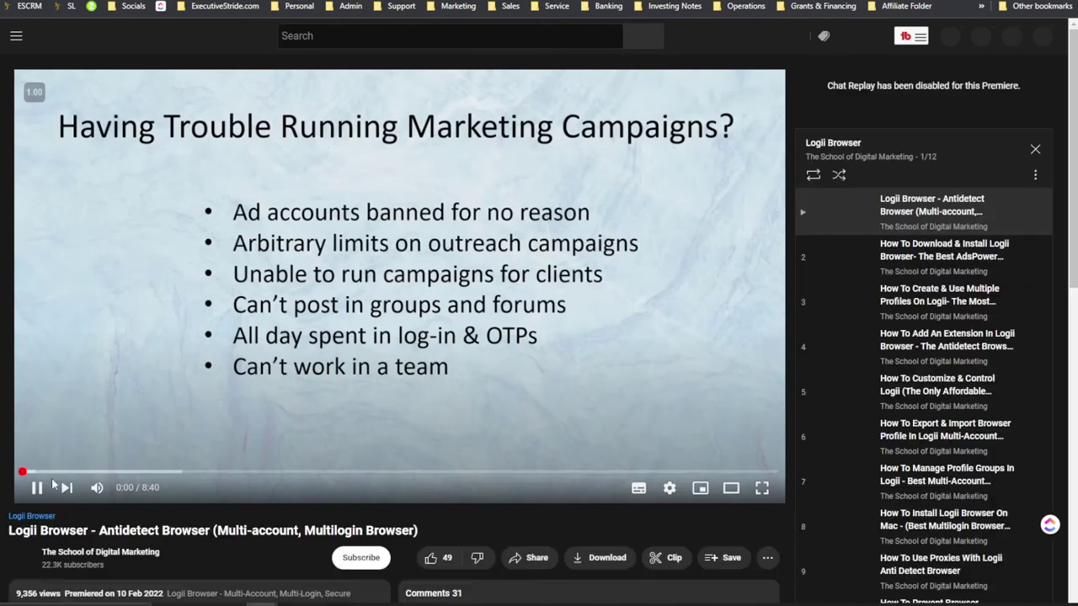
pyautogui.click(37, 487)
pyautogui.scroll(-3, 132, 431)
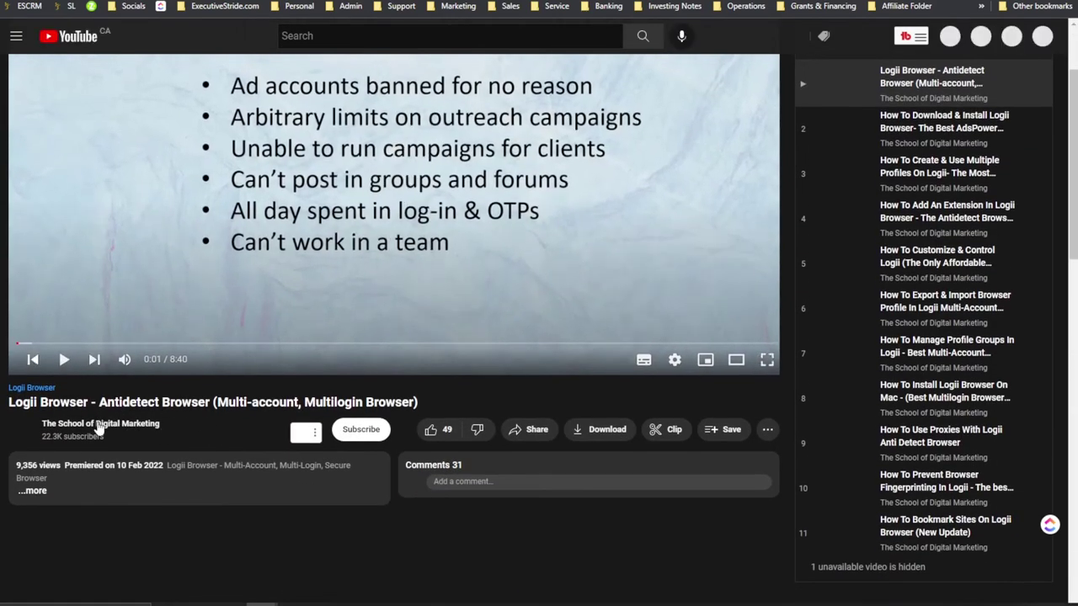
pyautogui.scroll(1, 97, 432)
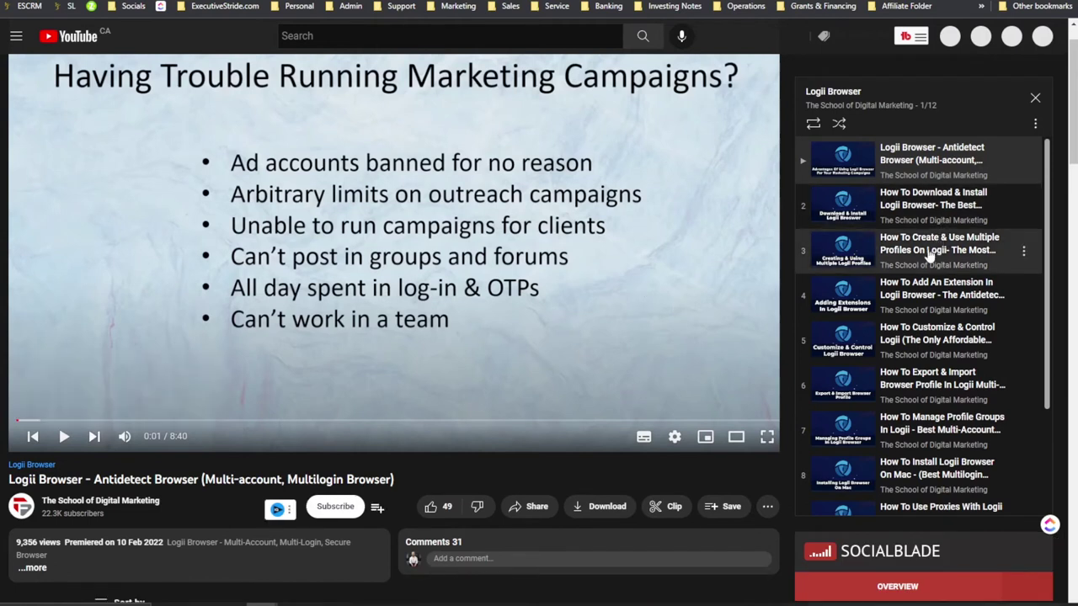
pyautogui.scroll(-2, 842, 253)
pyautogui.scroll(3, 841, 233)
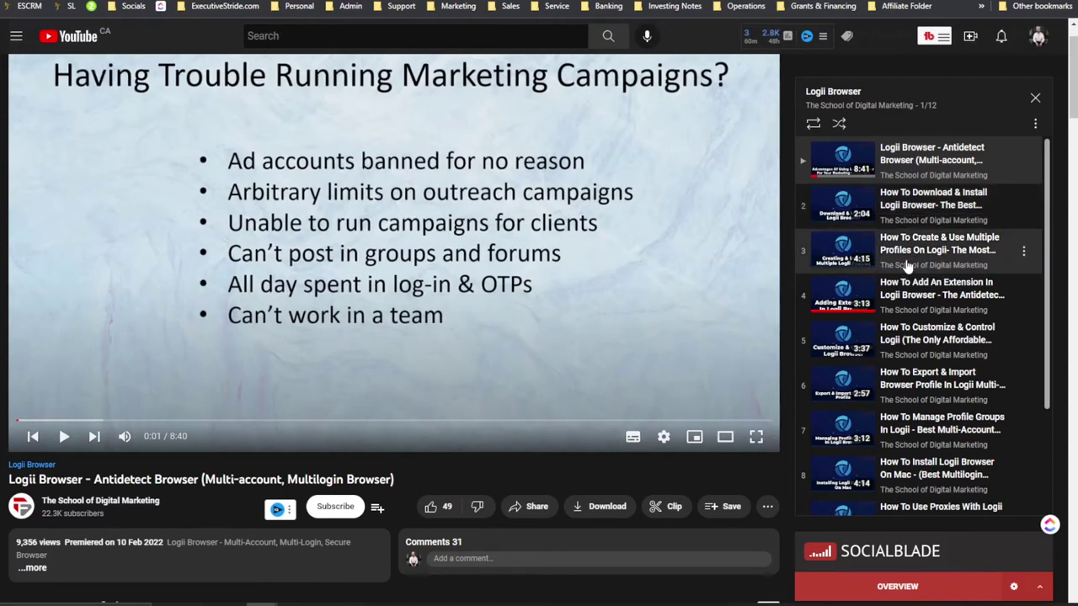
pyautogui.scroll(-1, 909, 265)
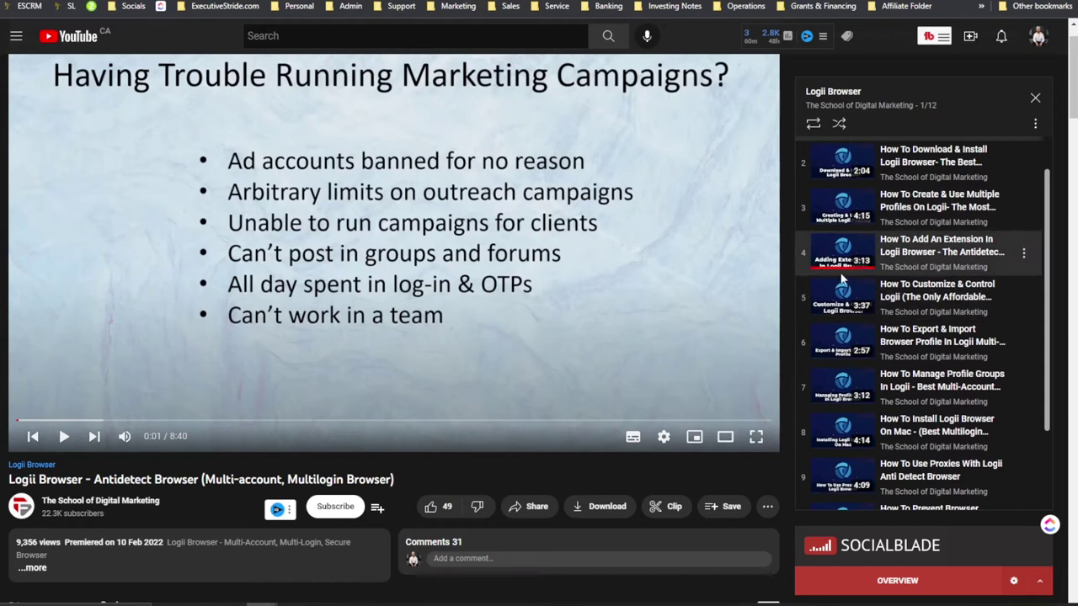
# Step: Play the 'How To Add An Extension In Logii Browser' video, pause it, and show its 17 comments
pyautogui.click(907, 257)
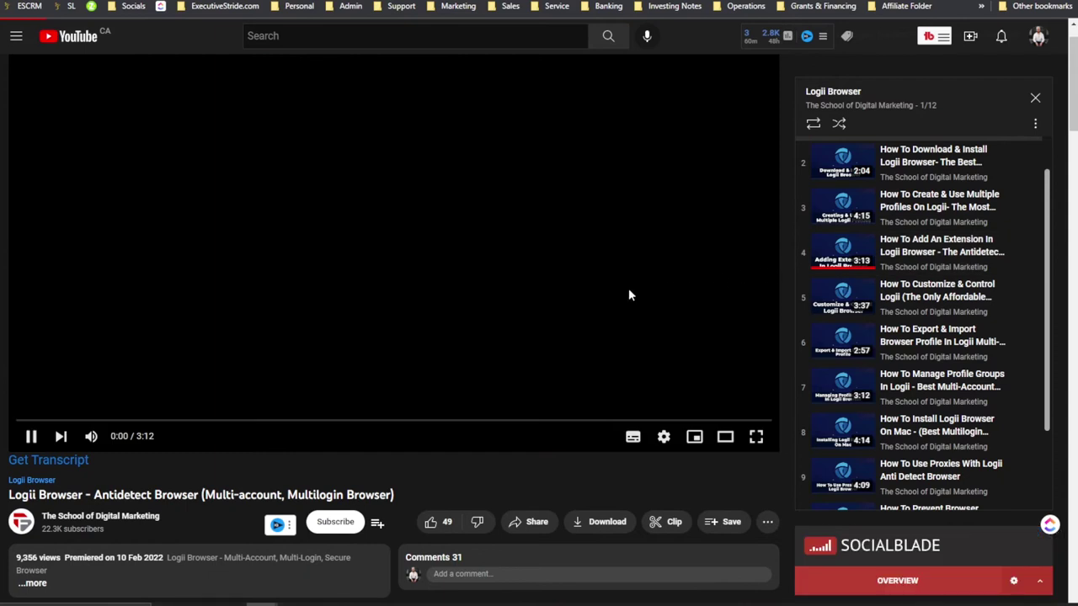
pyautogui.scroll(-1, 623, 328)
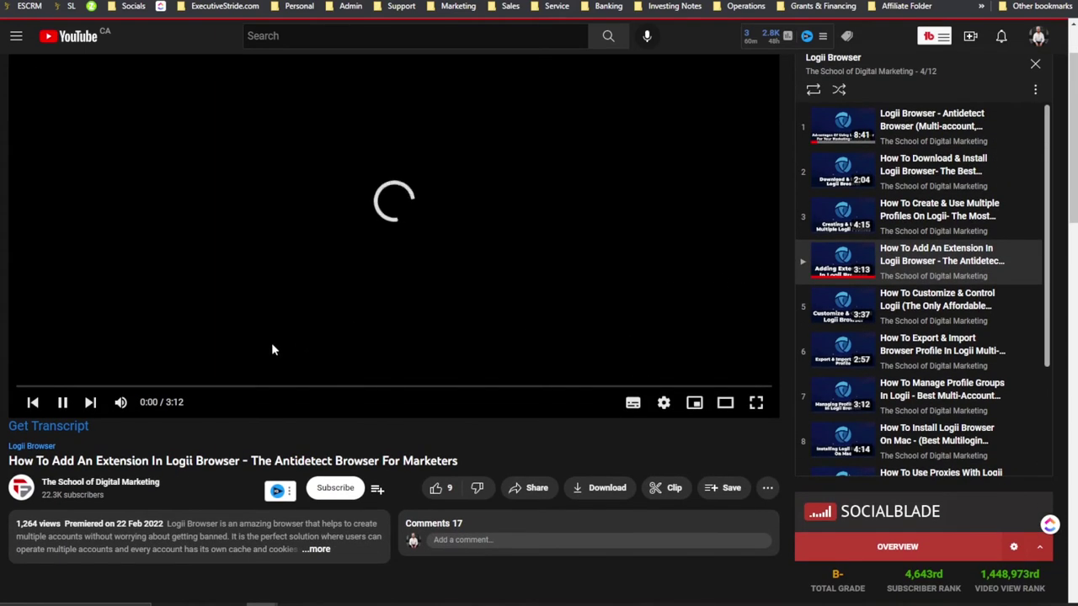
pyautogui.click(62, 401)
pyautogui.scroll(-1, 446, 413)
pyautogui.scroll(-1, 446, 413)
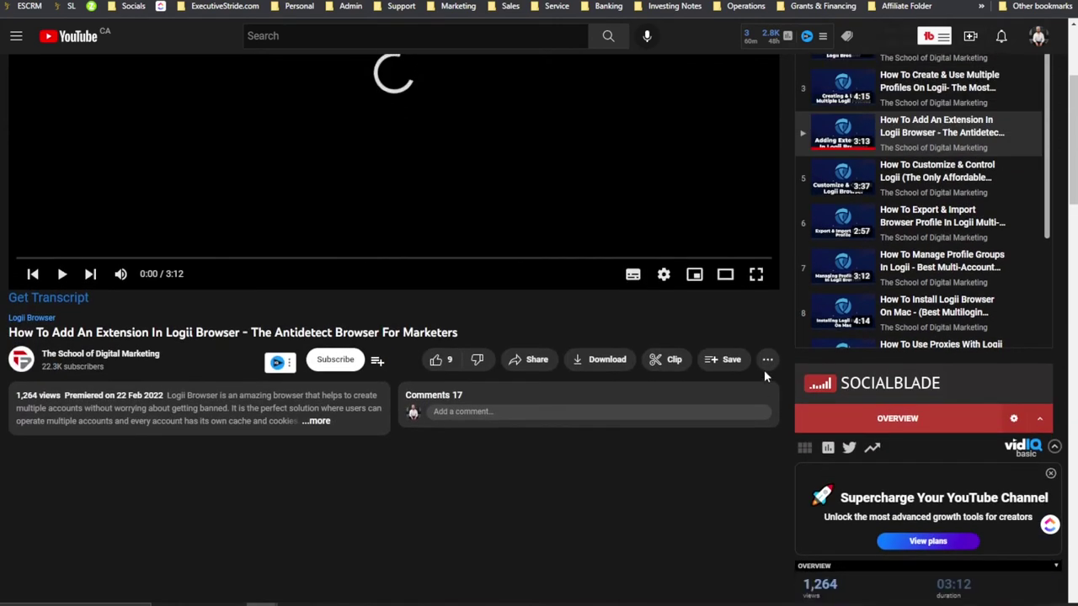
pyautogui.scroll(2, 764, 366)
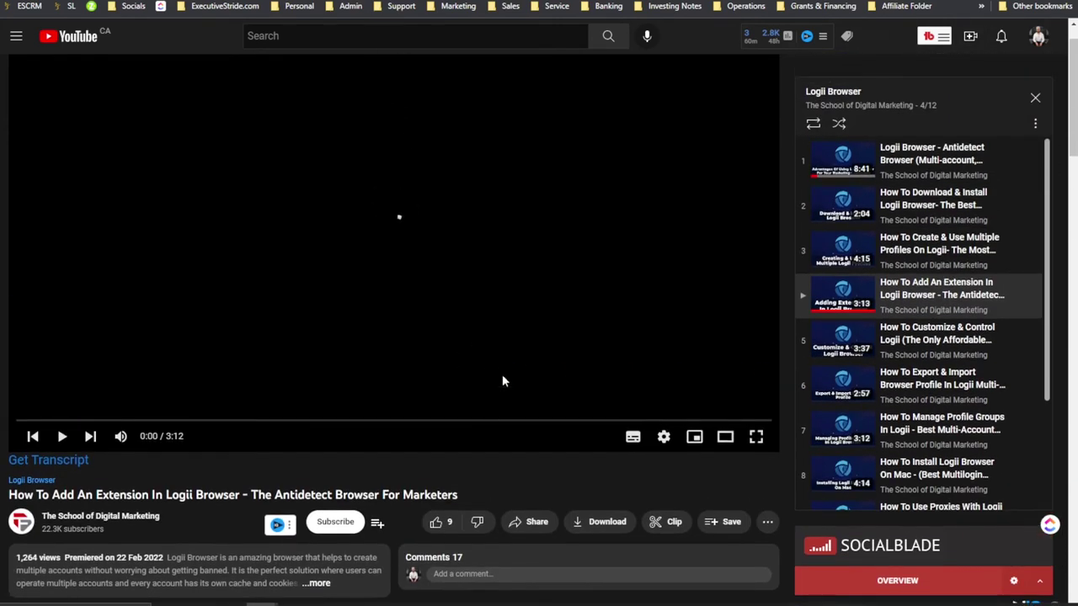
pyautogui.click(438, 472)
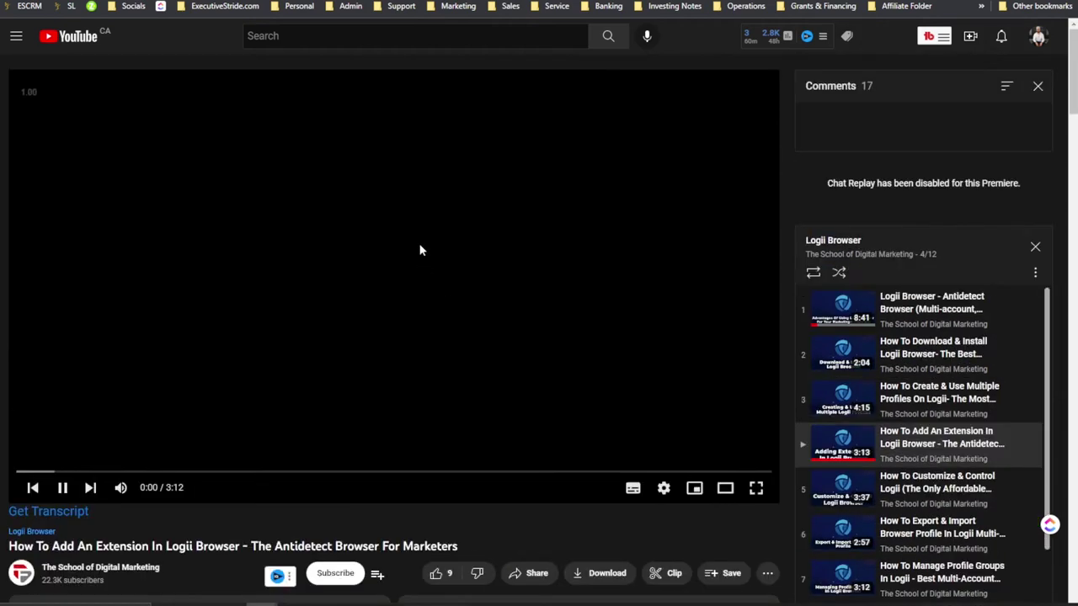
pyautogui.click(421, 250)
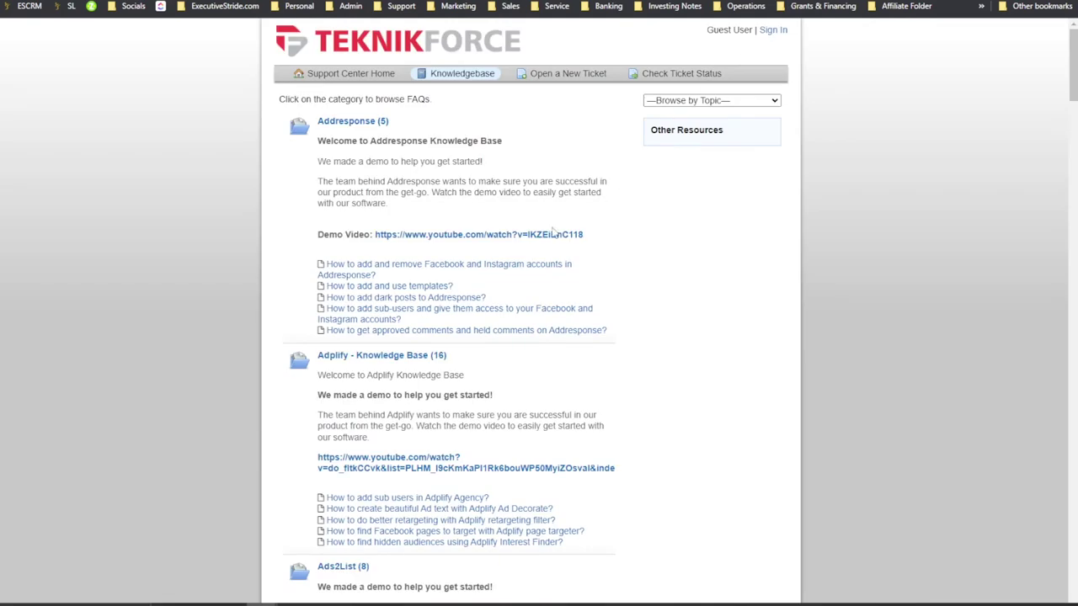
# Step: Scroll the Knowledgebase list and open the 'Logii Knowledge Base (7)' category
pyautogui.scroll(-3, 423, 240)
pyautogui.scroll(-5, 395, 246)
pyautogui.scroll(8, 347, 269)
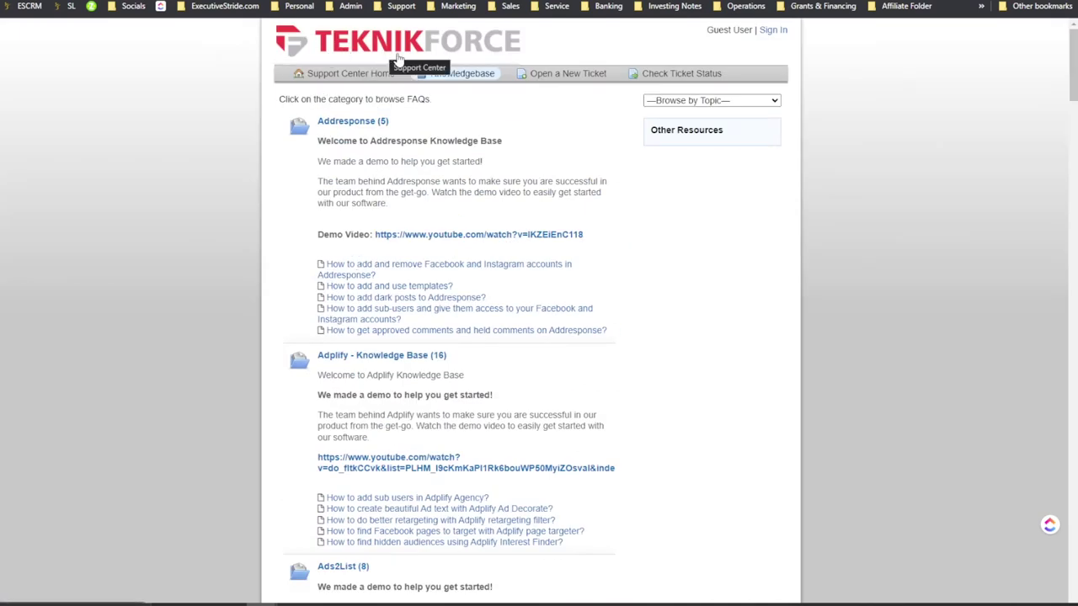
pyautogui.scroll(-5, 437, 222)
pyautogui.scroll(-10, 438, 221)
pyautogui.scroll(7, 441, 221)
pyautogui.scroll(-5, 438, 232)
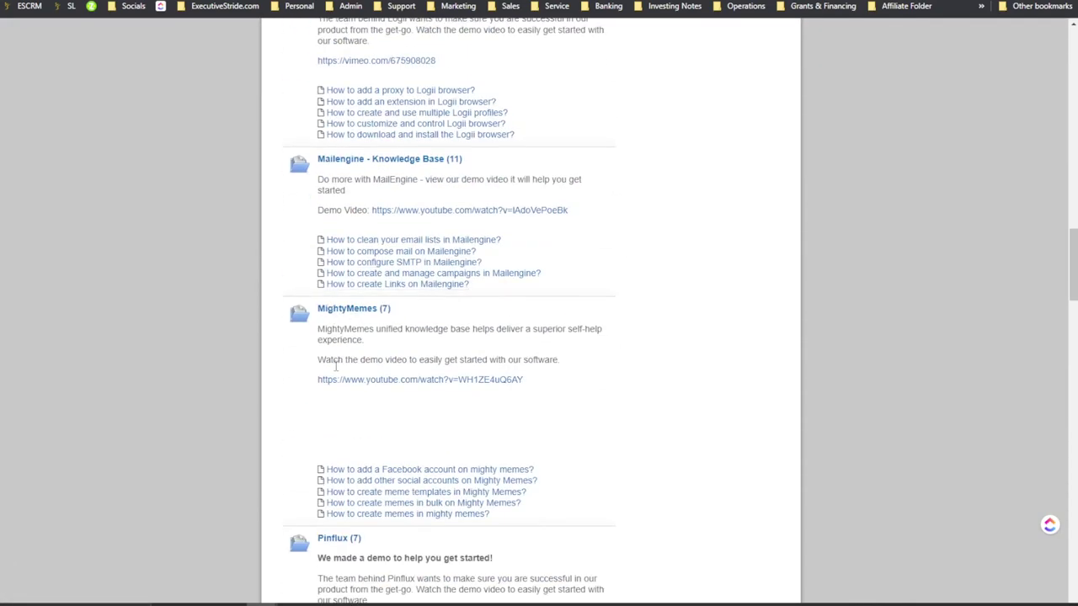
pyautogui.scroll(-1, 335, 360)
pyautogui.scroll(4, 339, 437)
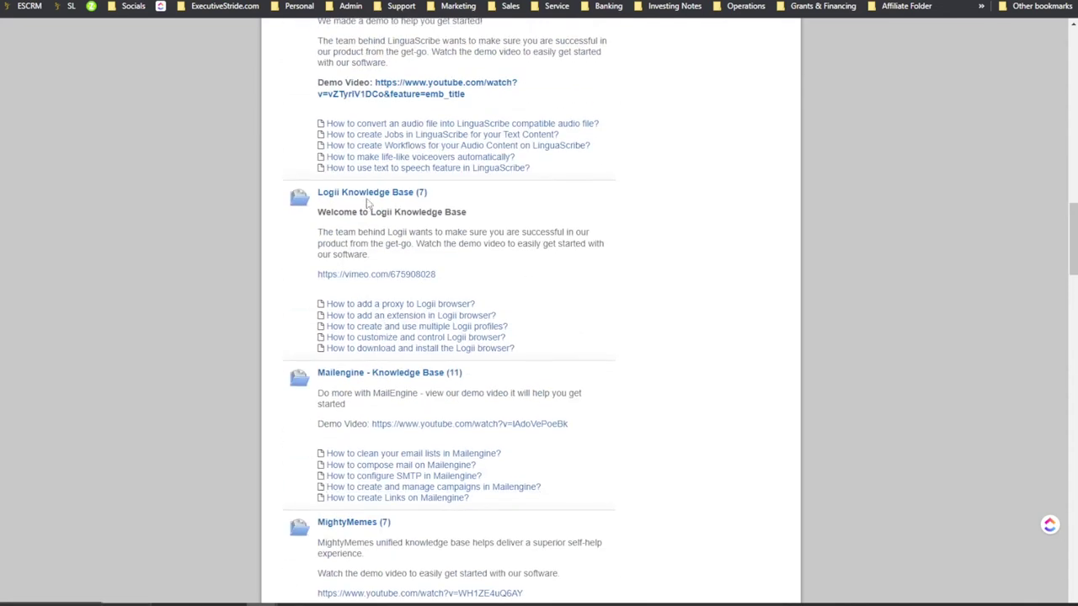
pyautogui.click(368, 193)
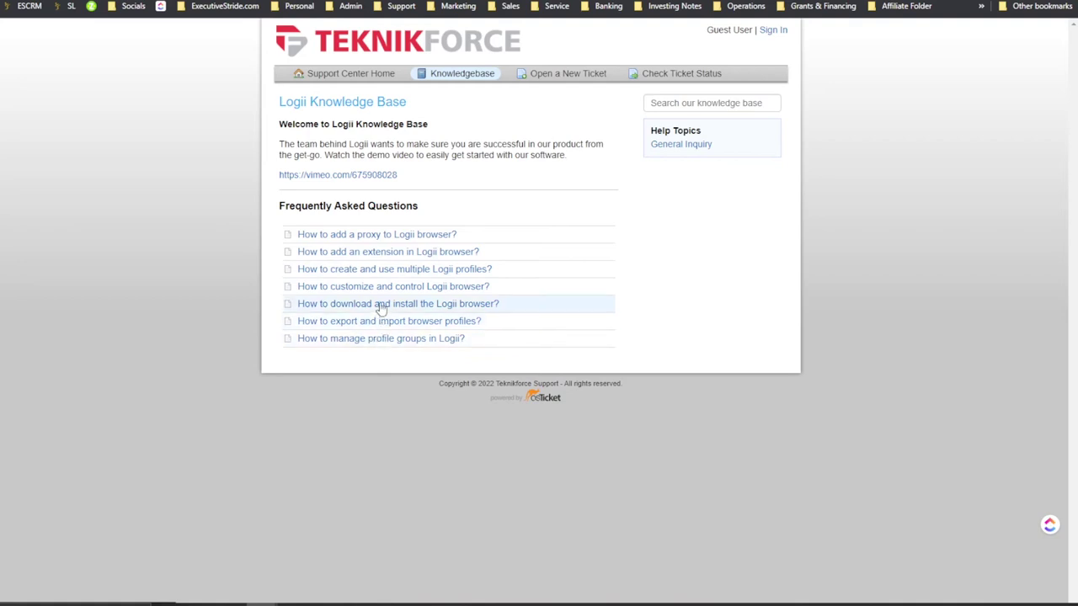
# Step: Open and read the 'How to add an extension in Logii browser?' FAQ article
pyautogui.click(380, 253)
pyautogui.moveTo(348, 216); pyautogui.dragTo(393, 243)
pyautogui.click(381, 251)
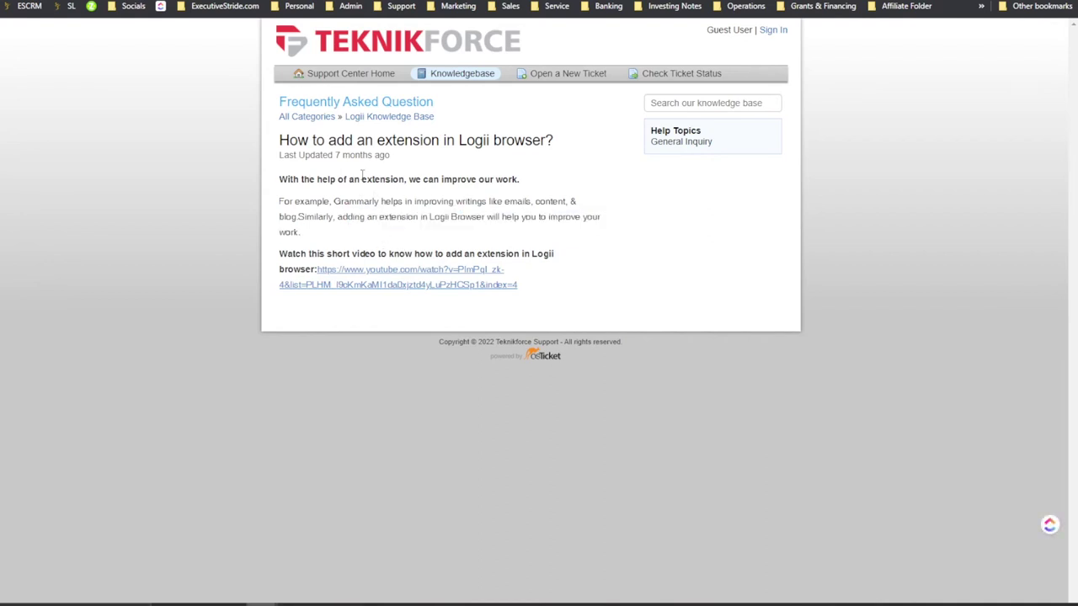
pyautogui.moveTo(431, 201); pyautogui.dragTo(521, 201)
pyautogui.click(522, 200)
# Step: Open the article's YouTube tutorial and skip ahead through it to the extension-added confirmation
pyautogui.click(423, 275)
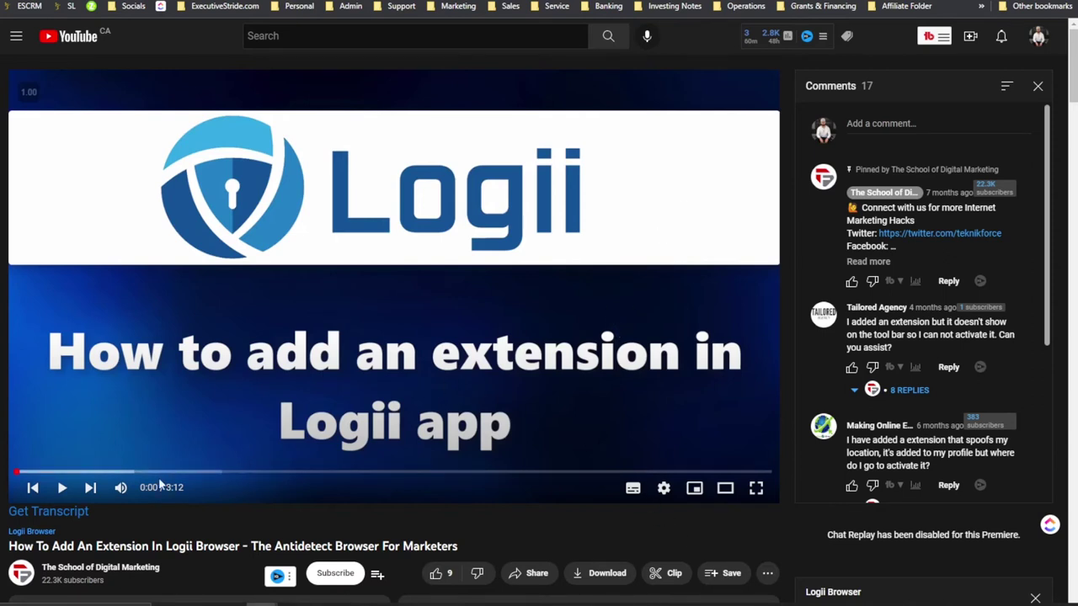
pyautogui.moveTo(61, 474); pyautogui.dragTo(116, 473)
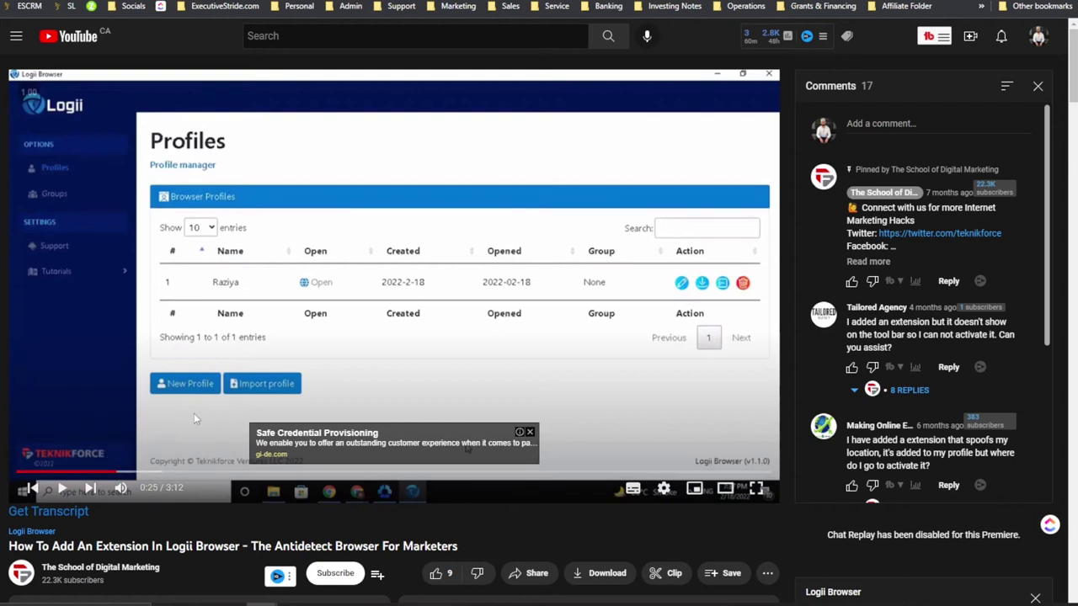
pyautogui.click(187, 473)
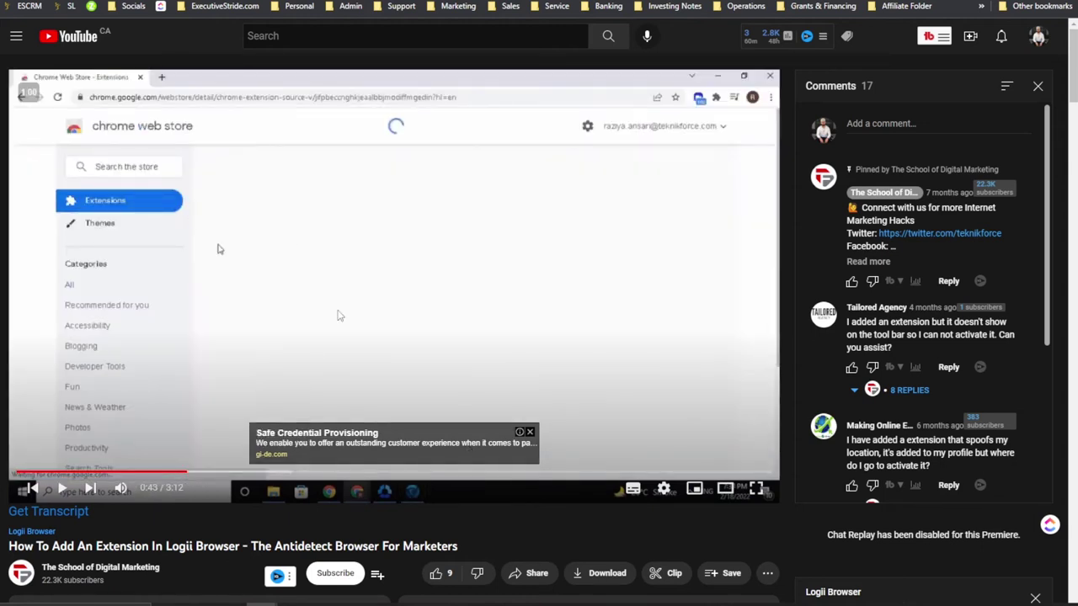
pyautogui.click(286, 473)
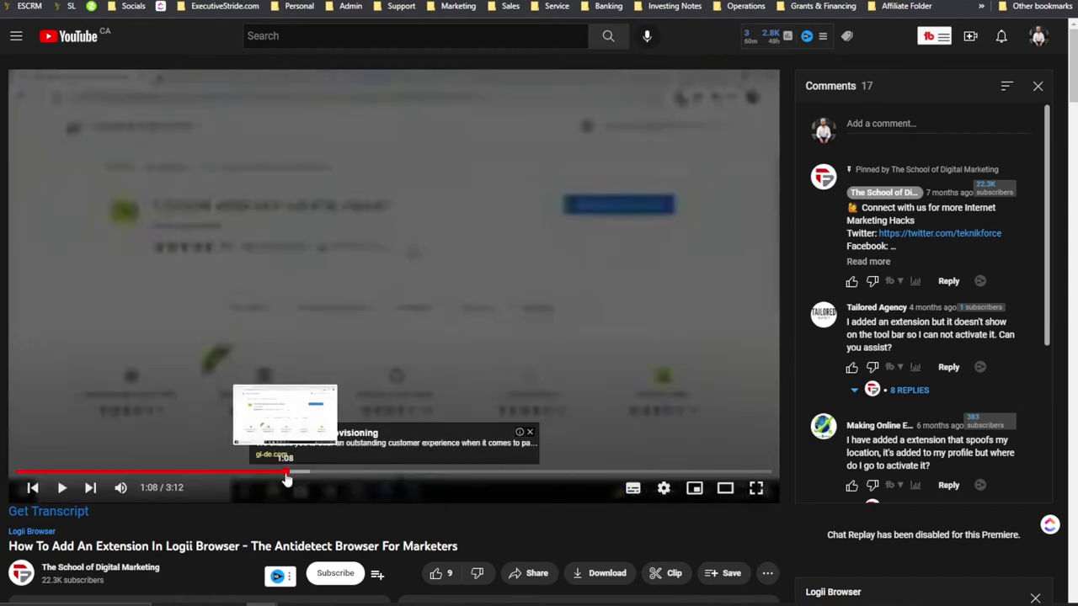
pyautogui.click(301, 473)
pyautogui.click(340, 473)
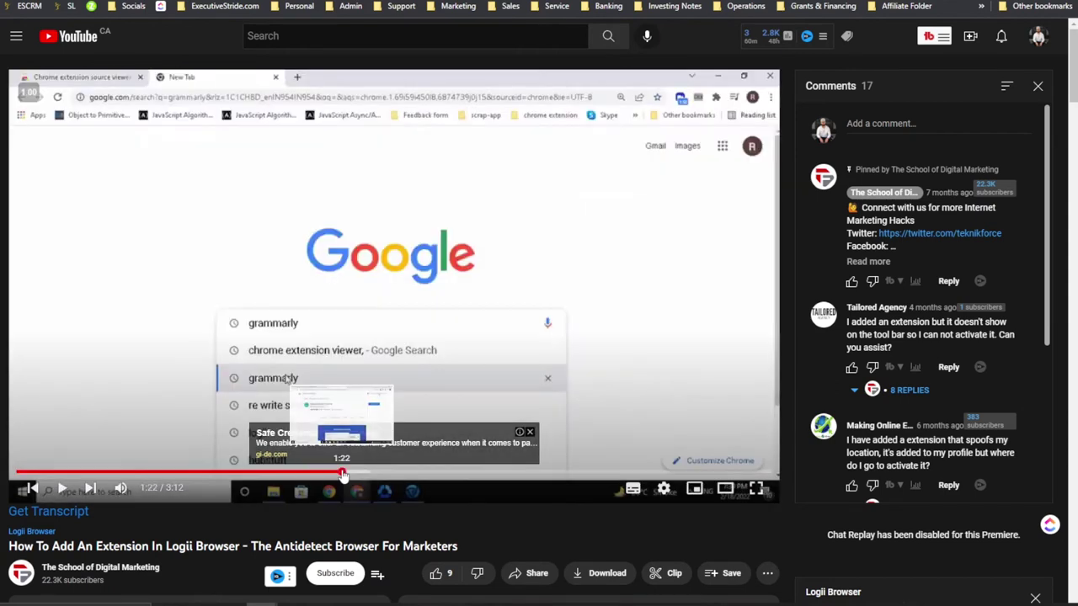
pyautogui.click(414, 473)
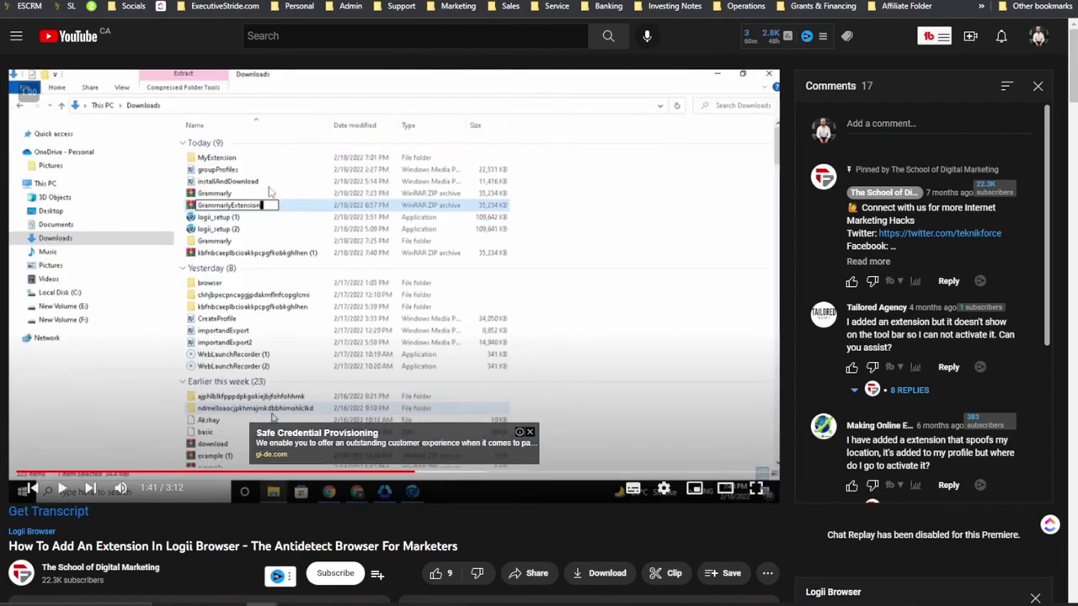
pyautogui.click(473, 475)
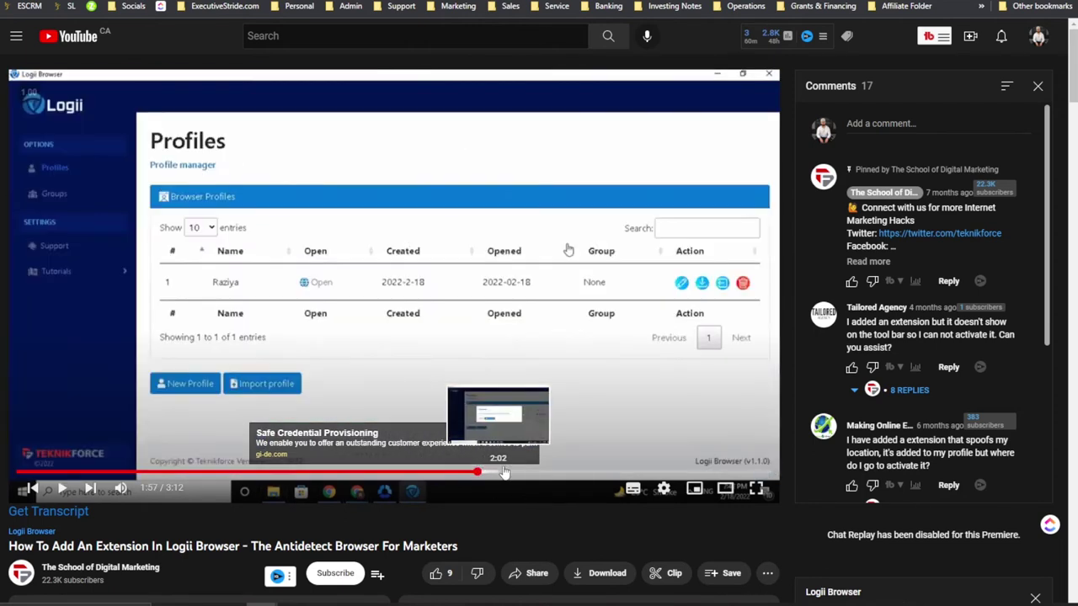
pyautogui.click(537, 471)
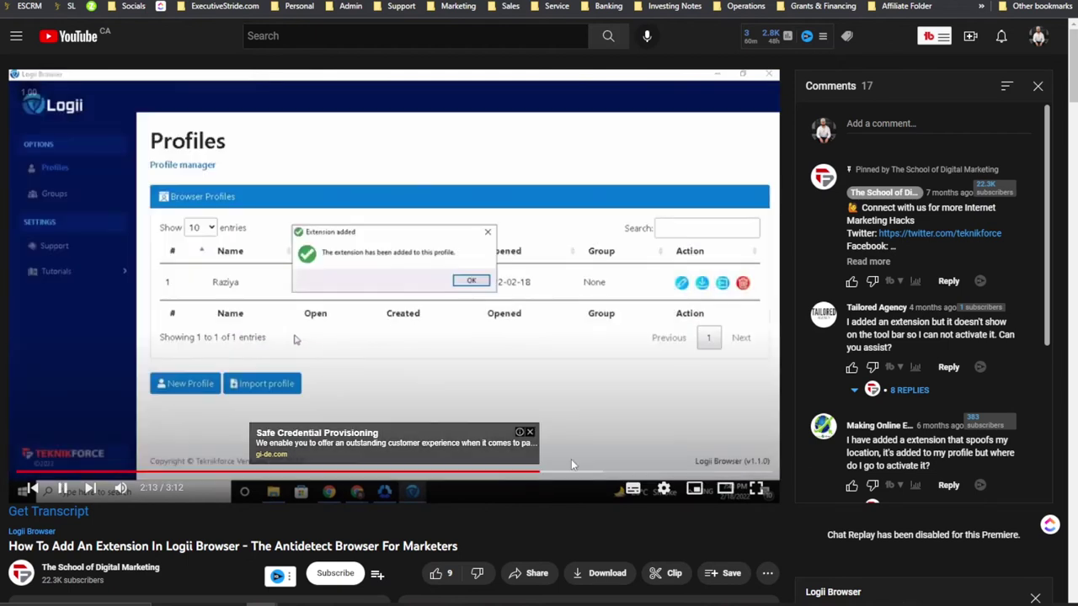
# Step: Skip the tutorial to about 2:51, mute the sound, then pause and resume playback
pyautogui.click(577, 463)
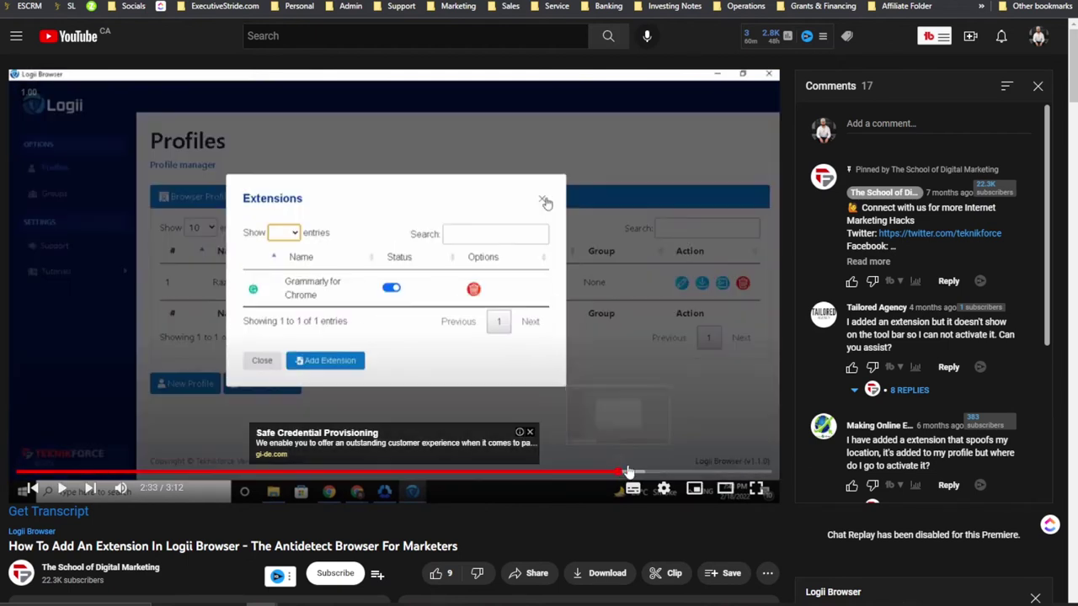
pyautogui.click(664, 468)
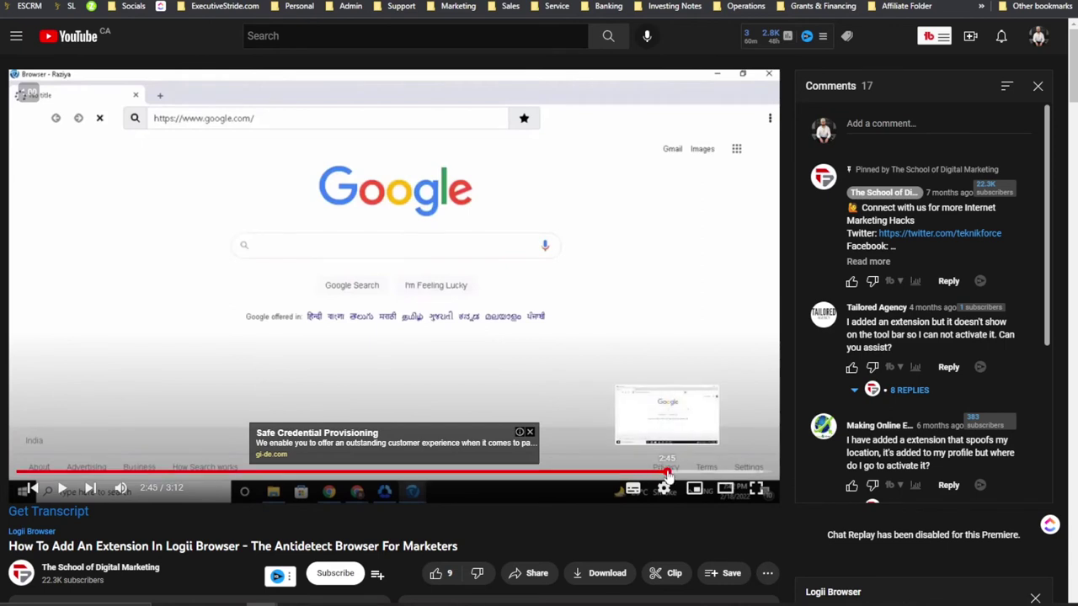
pyautogui.click(695, 472)
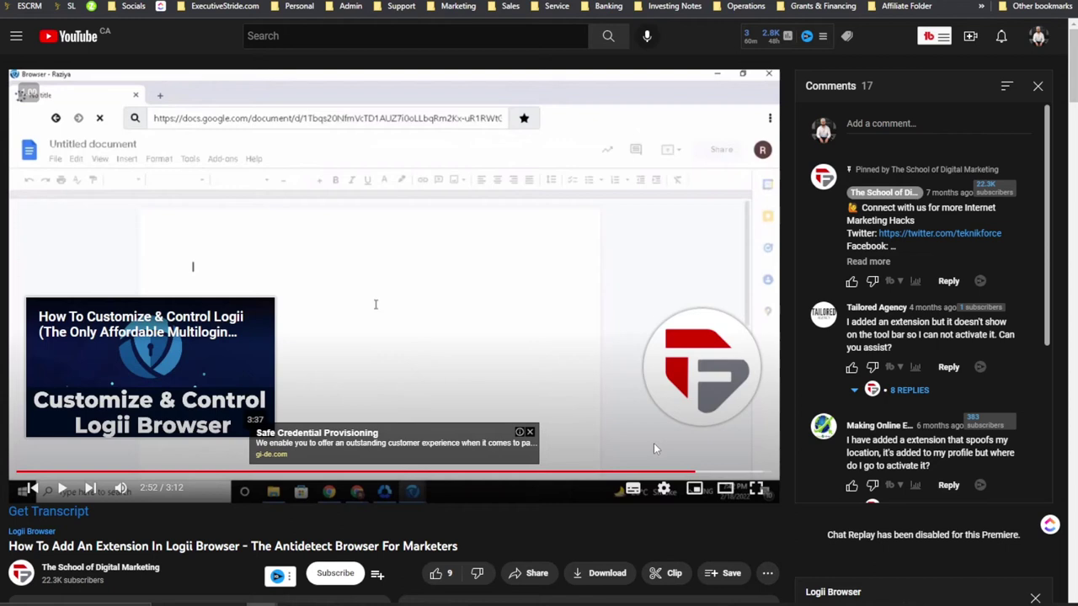
pyautogui.click(692, 473)
pyautogui.moveTo(692, 474); pyautogui.dragTo(697, 473)
pyautogui.click(696, 474)
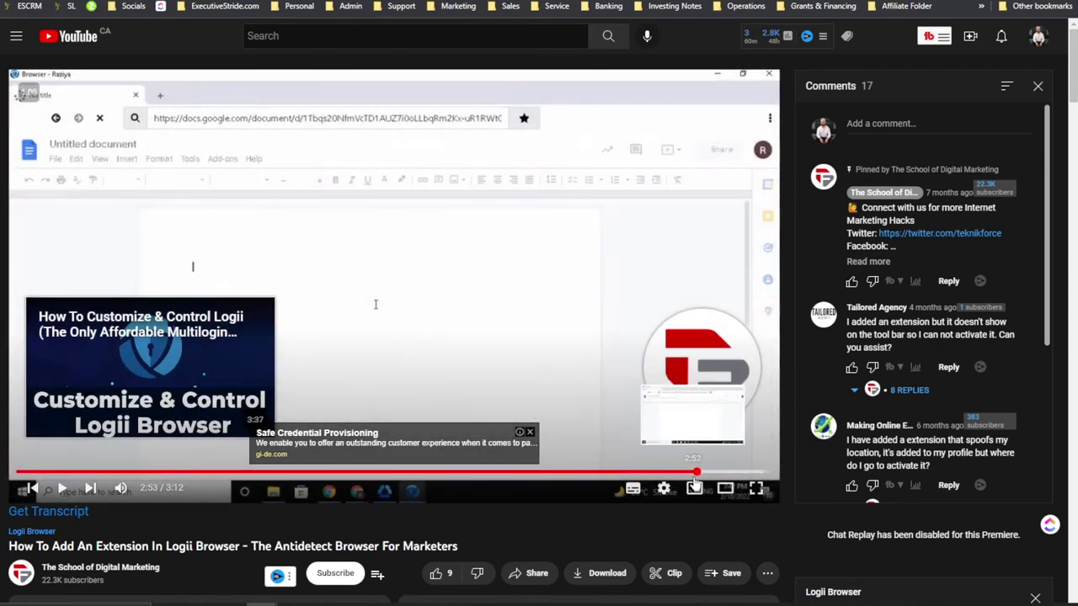
pyautogui.click(692, 473)
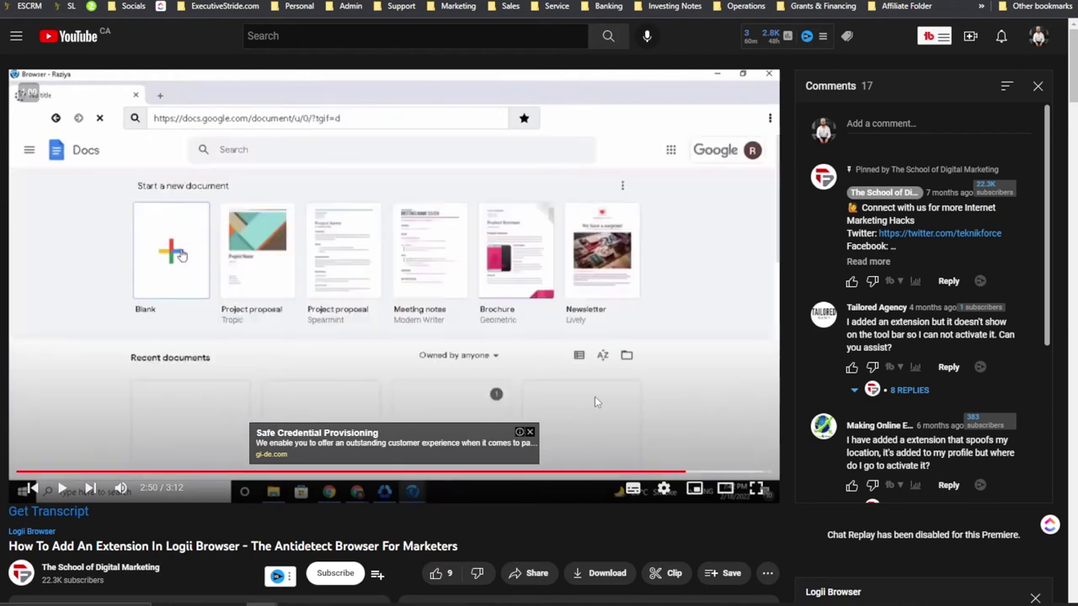
pyautogui.click(120, 488)
pyautogui.press('k')
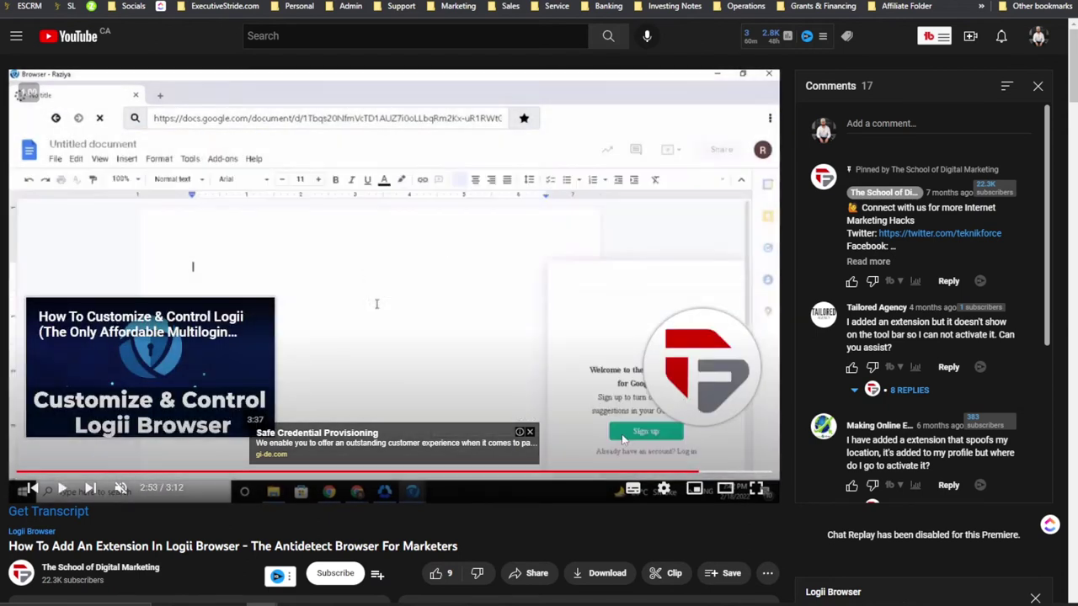
pyautogui.click(577, 374)
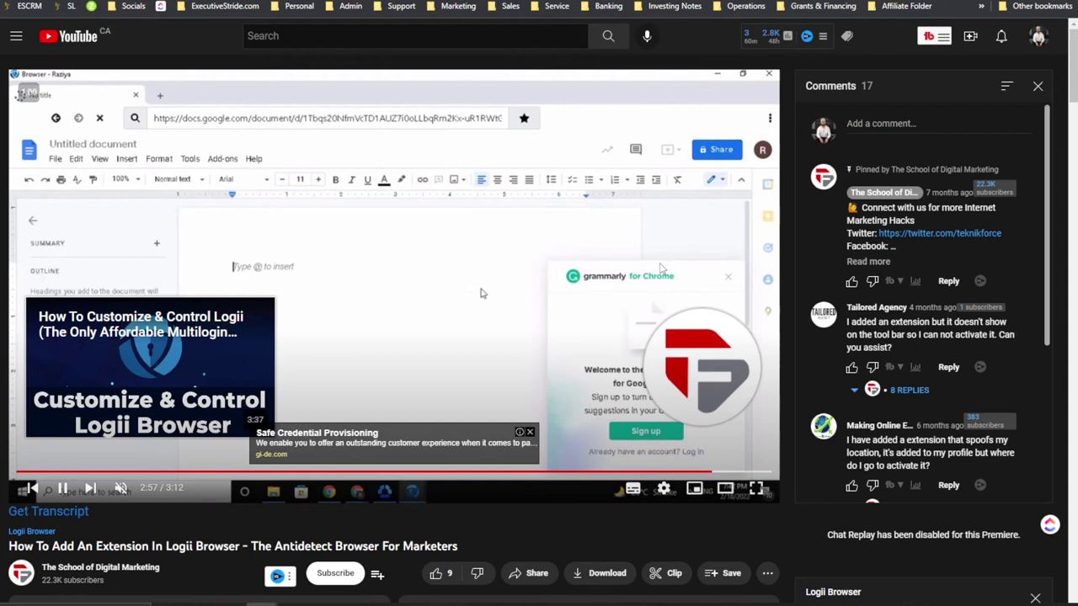
# Step: Pause the extension tutorial and browse its comments panel
pyautogui.click(408, 295)
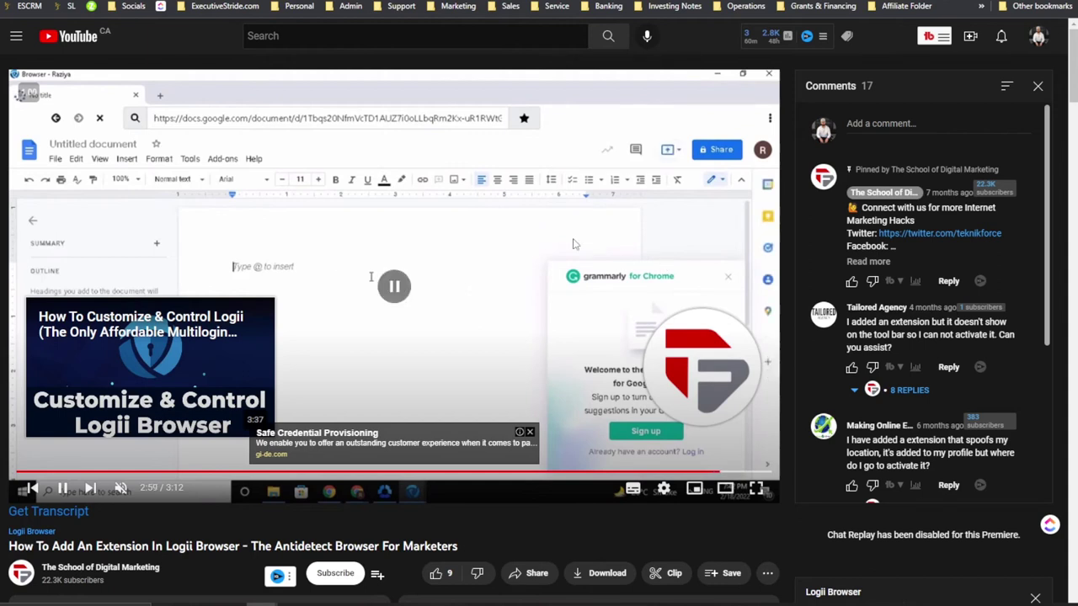
pyautogui.scroll(-3, 407, 298)
pyautogui.scroll(-1, 408, 292)
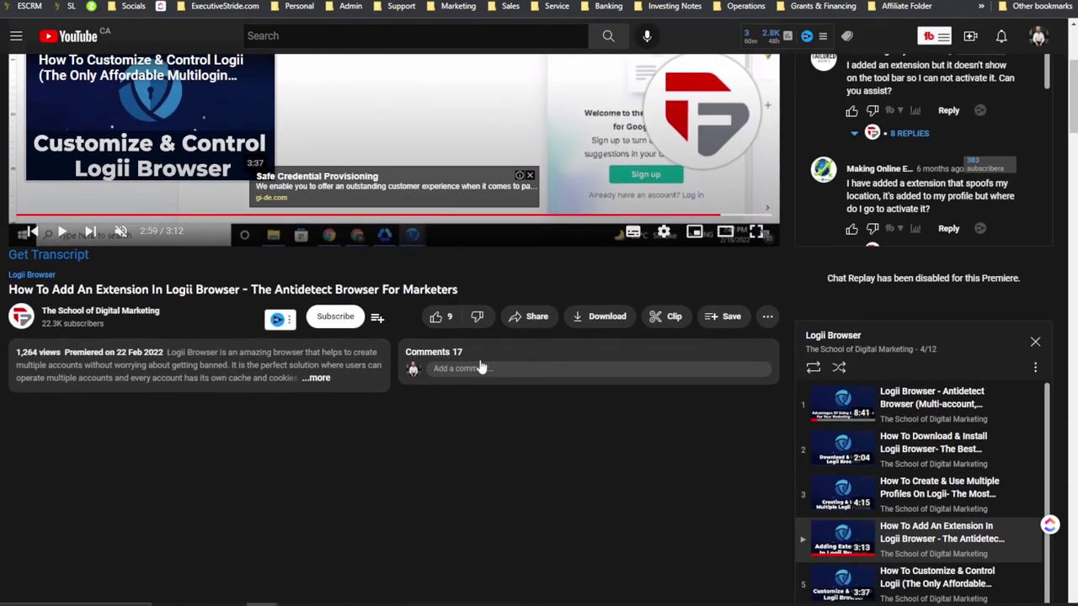
pyautogui.scroll(3, 471, 374)
pyautogui.scroll(-3, 464, 382)
pyautogui.scroll(3, 446, 381)
pyautogui.scroll(-2, 438, 380)
pyautogui.scroll(2, 444, 465)
pyautogui.scroll(-2, 444, 465)
pyautogui.scroll(2, 506, 500)
pyautogui.scroll(-2, 506, 500)
pyautogui.scroll(2, 506, 500)
pyautogui.scroll(1, 506, 500)
pyautogui.scroll(-1, 926, 235)
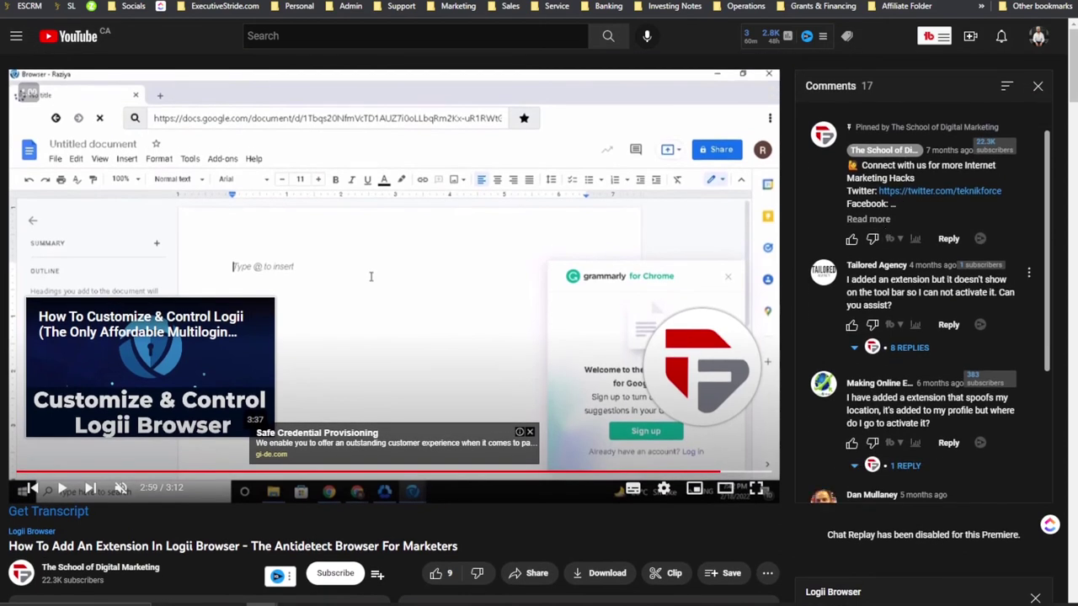
# Step: Expand the 8 replies under the comment asking why an added extension isn't on the toolbar
pyautogui.moveTo(911, 293); pyautogui.dragTo(984, 292)
pyautogui.click(981, 293)
pyautogui.click(899, 346)
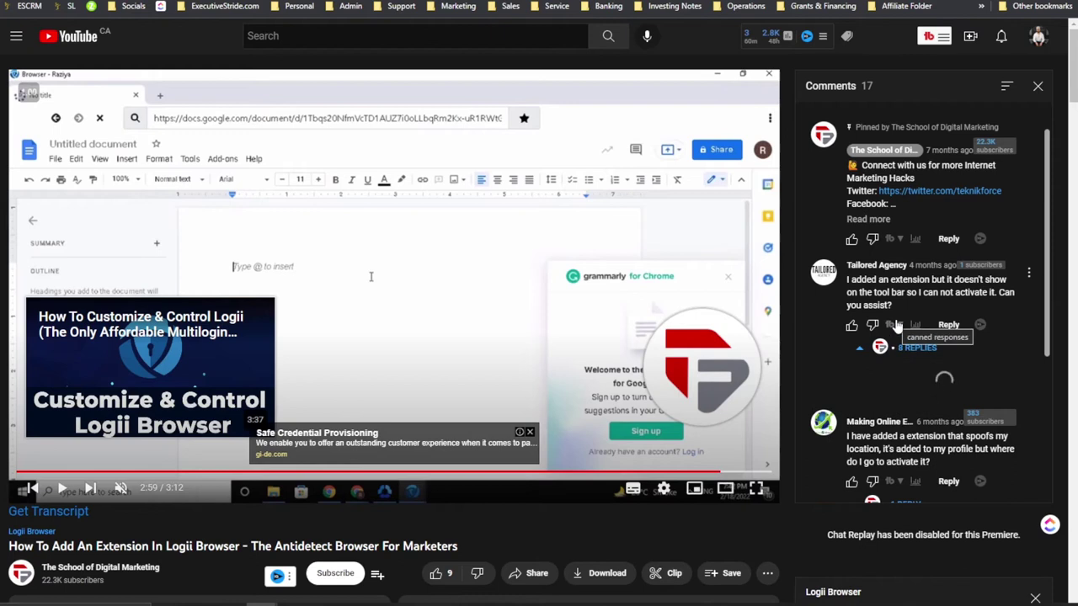
pyautogui.scroll(-3, 898, 320)
pyautogui.scroll(1, 898, 325)
pyautogui.scroll(2, 897, 324)
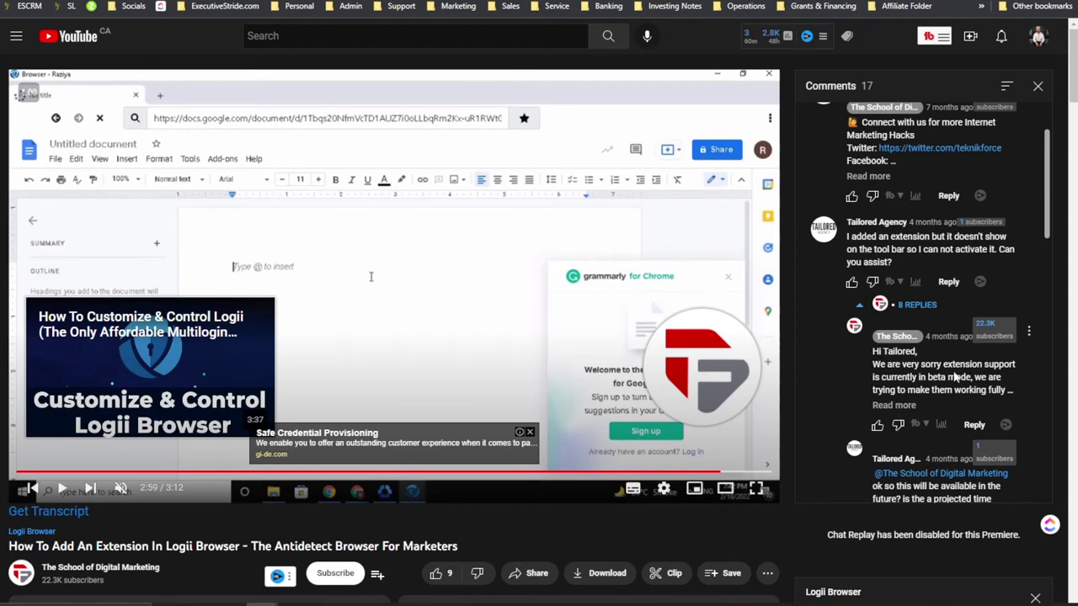
# Step: Expand the full text of the support reply and scroll further down the comments
pyautogui.click(894, 405)
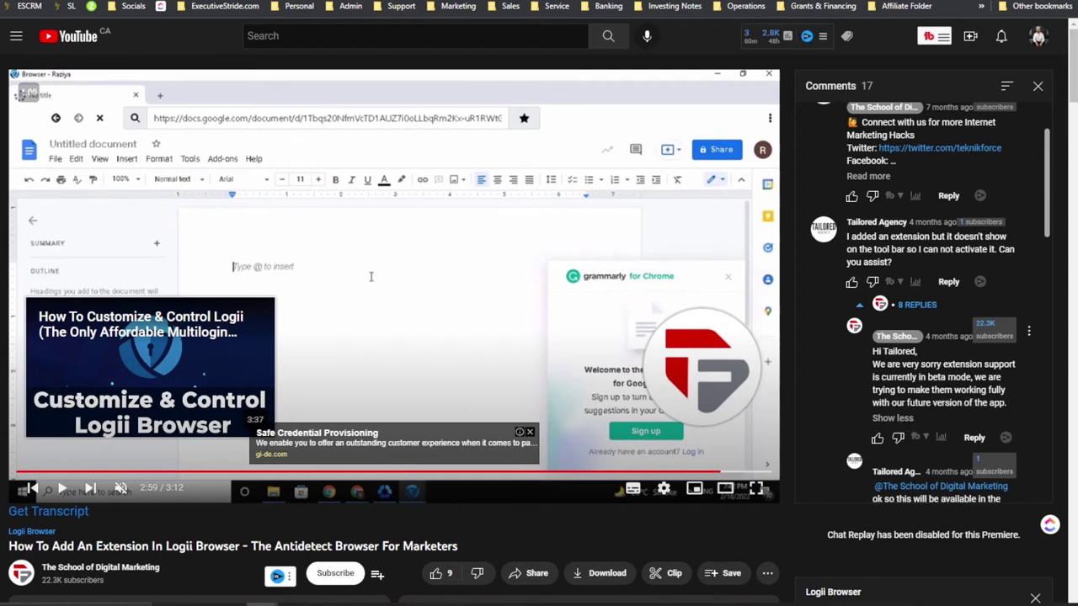
pyautogui.scroll(-2, 930, 302)
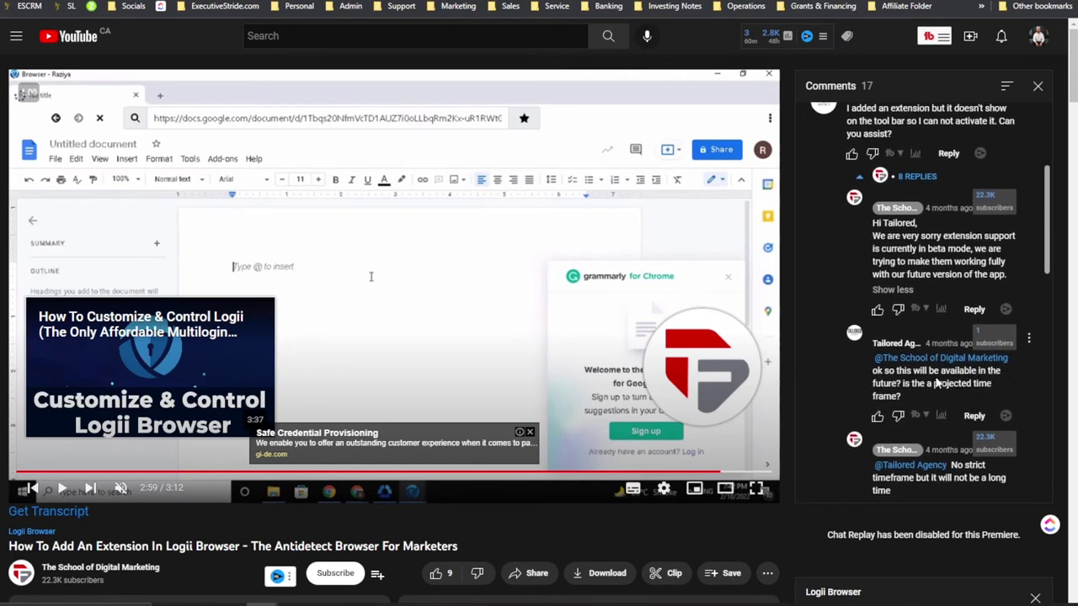
pyautogui.scroll(-3, 930, 302)
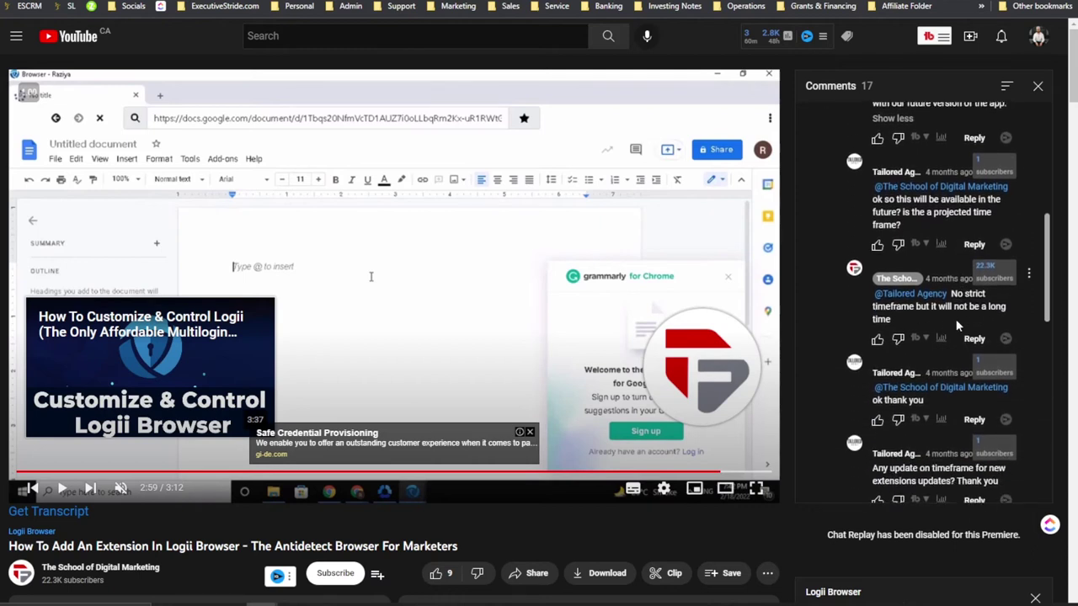
pyautogui.scroll(-1, 899, 385)
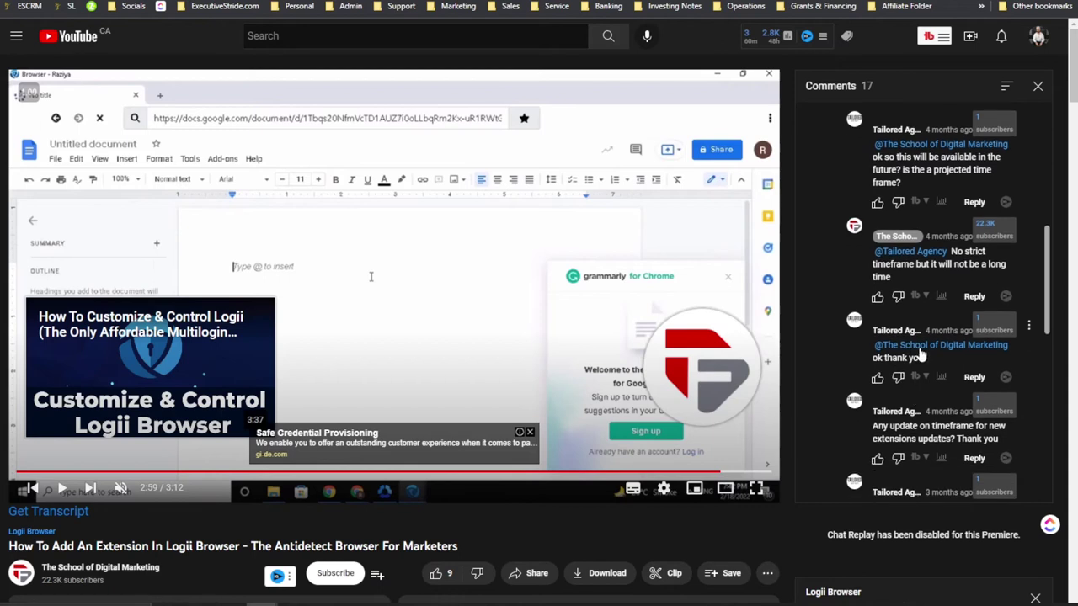
pyautogui.scroll(-1, 921, 353)
pyautogui.scroll(-2, 920, 337)
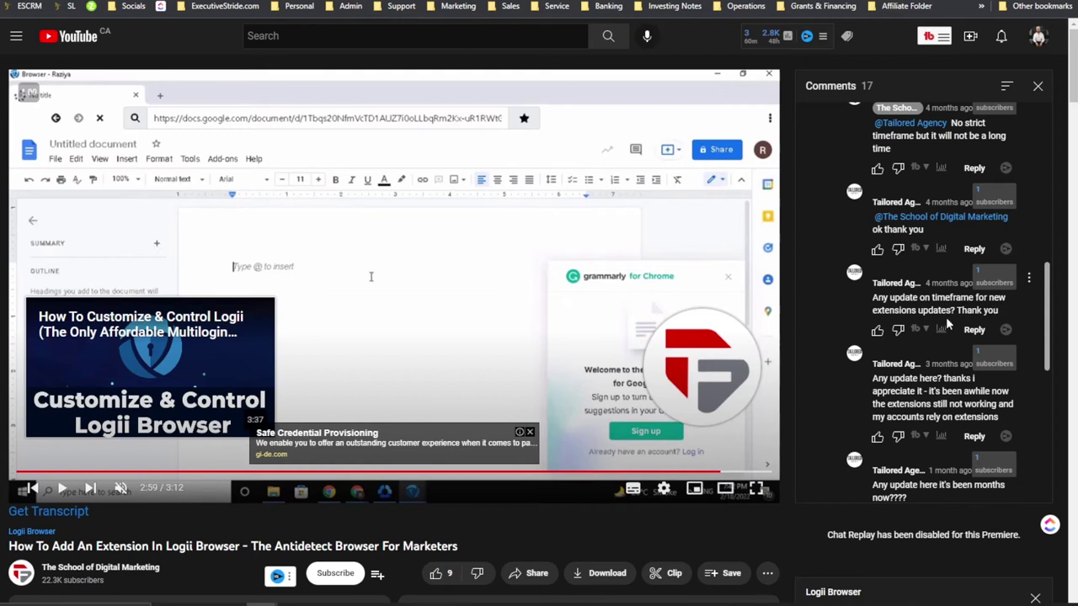
pyautogui.scroll(-1, 943, 337)
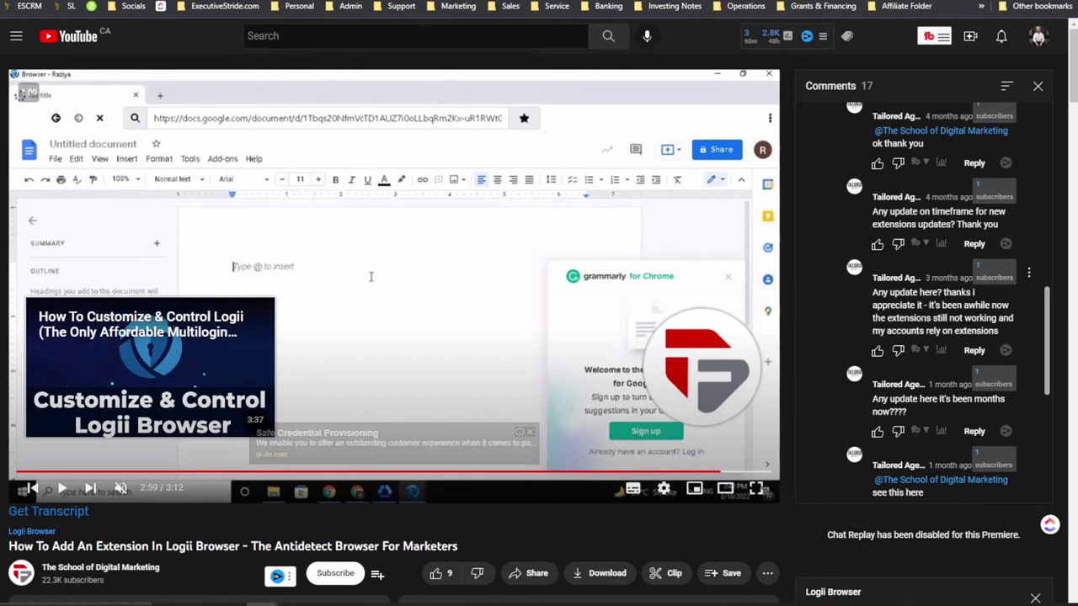
pyautogui.scroll(-1, 1002, 333)
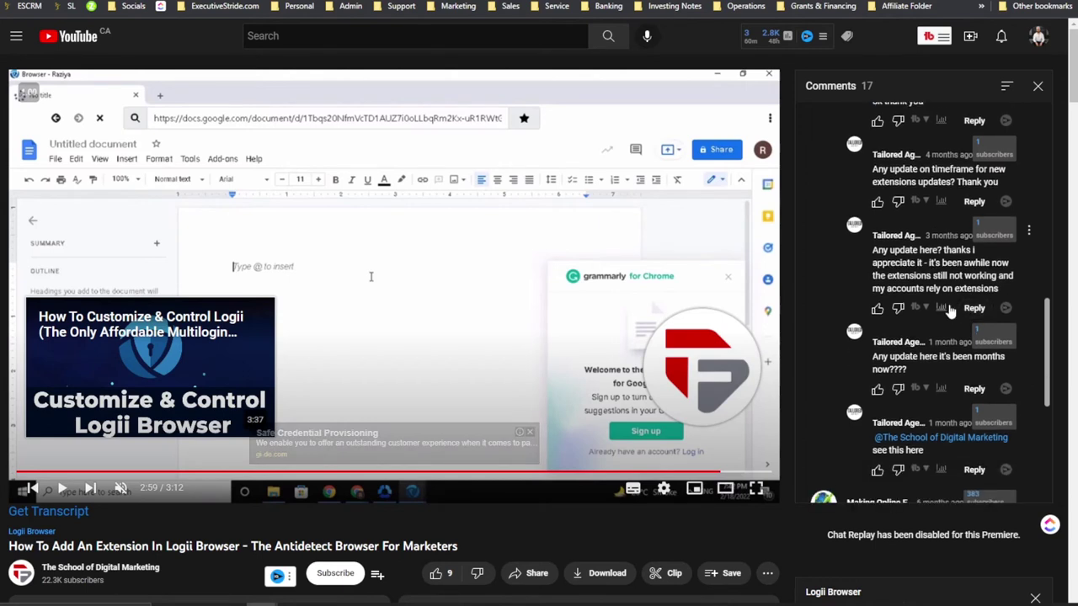
# Step: Read the extensions-not-working comments and show the channel's v1.1.8 reply on location spoofing
pyautogui.moveTo(978, 294); pyautogui.dragTo(901, 288)
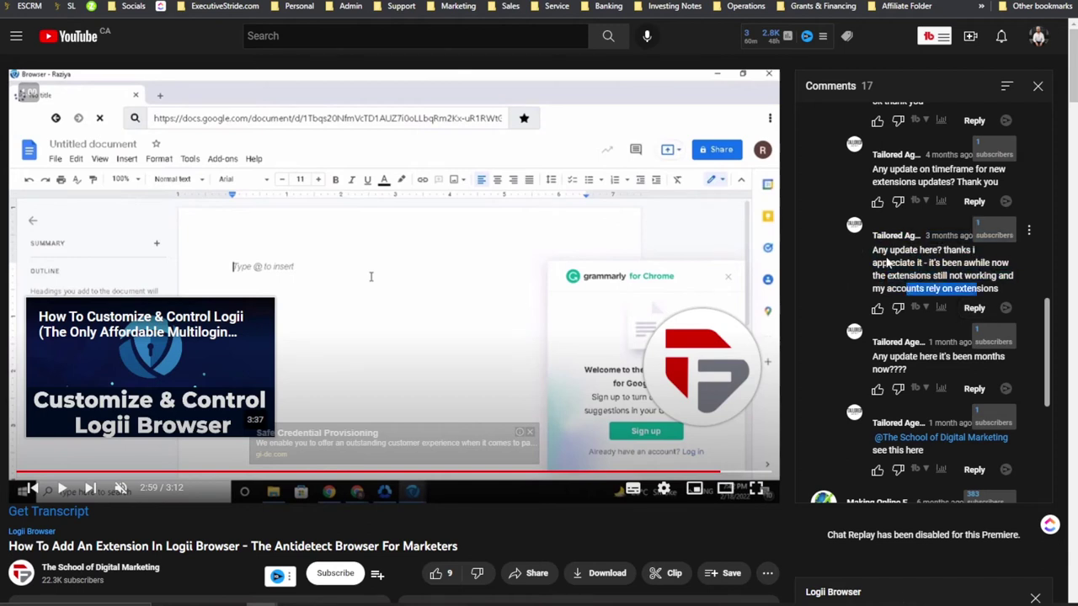
pyautogui.moveTo(899, 250); pyautogui.dragTo(965, 275)
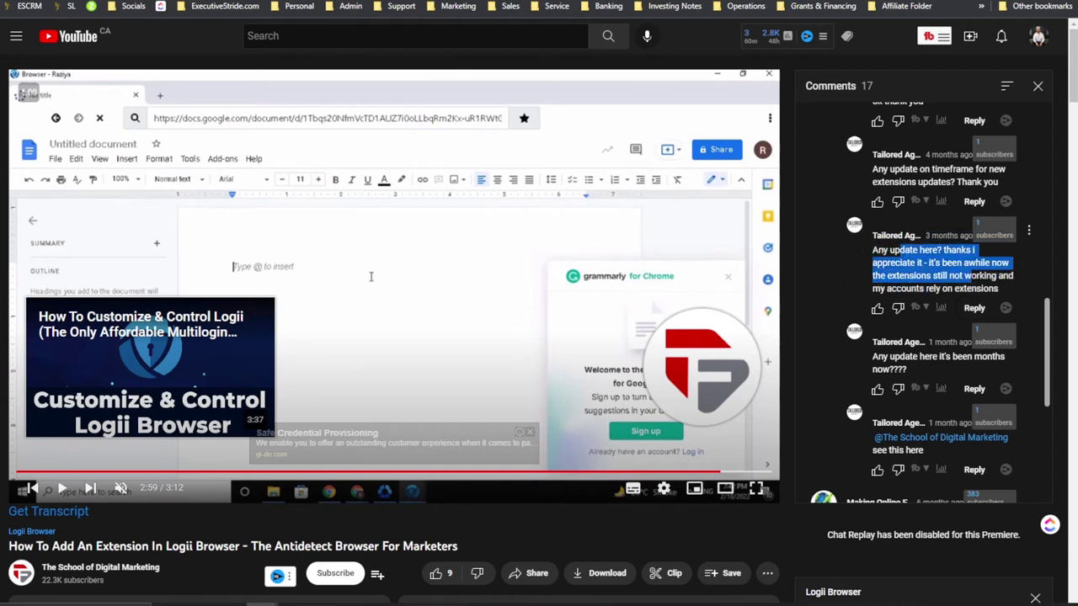
pyautogui.scroll(-1, 926, 325)
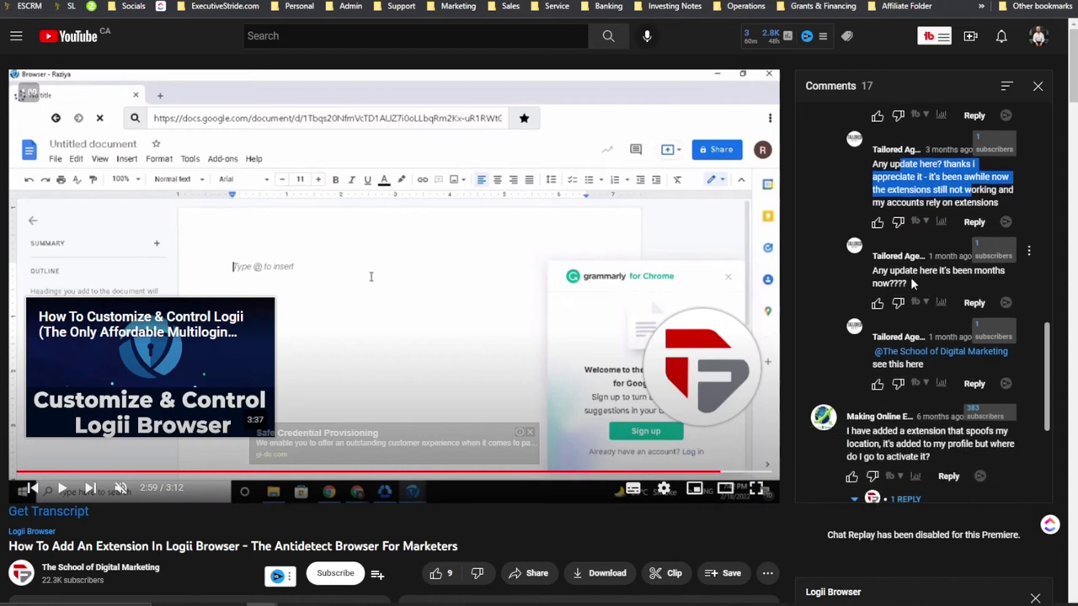
pyautogui.moveTo(938, 271); pyautogui.dragTo(970, 271)
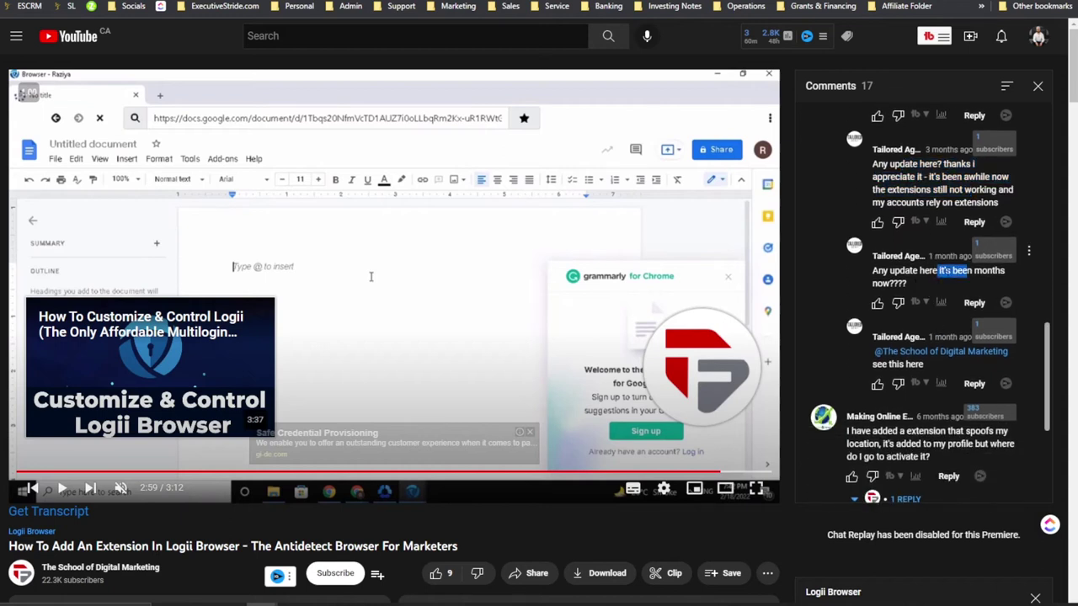
pyautogui.scroll(-1, 926, 334)
pyautogui.moveTo(904, 321); pyautogui.dragTo(889, 322)
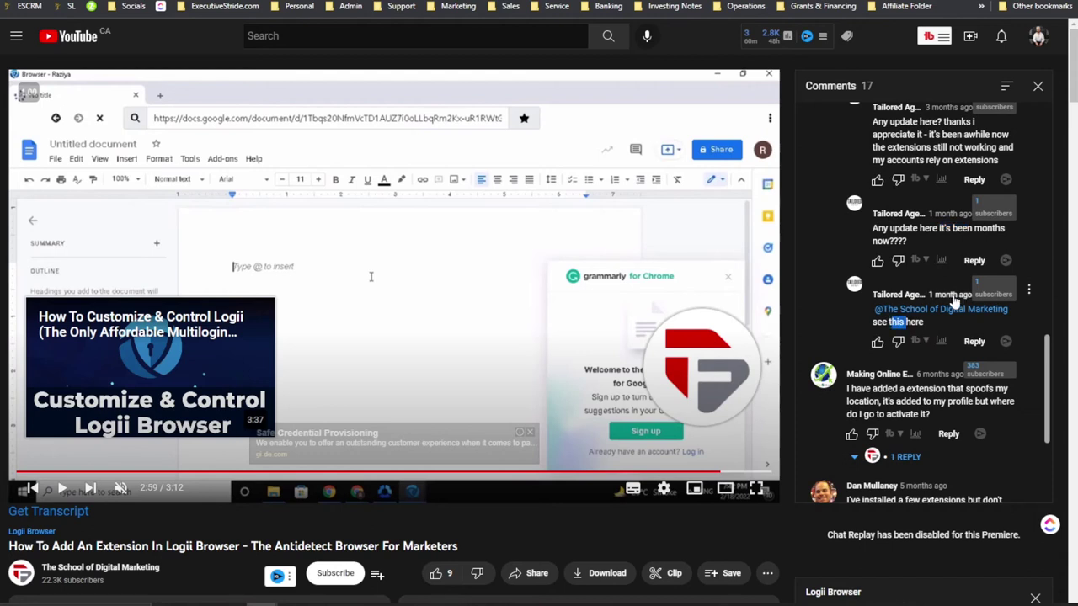
pyautogui.scroll(-1, 918, 360)
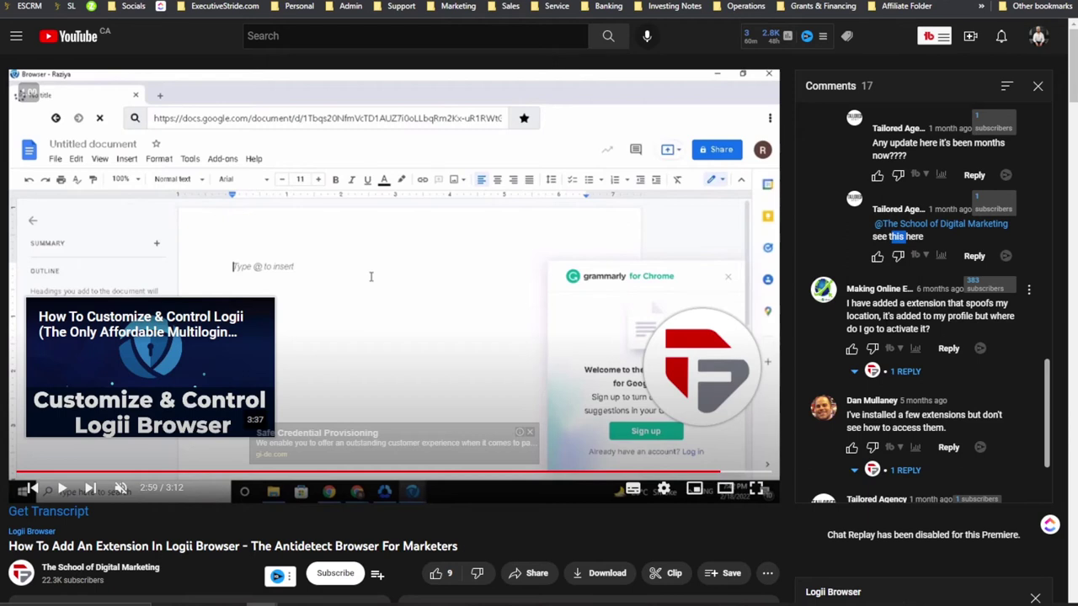
pyautogui.click(899, 370)
pyautogui.scroll(-2, 897, 341)
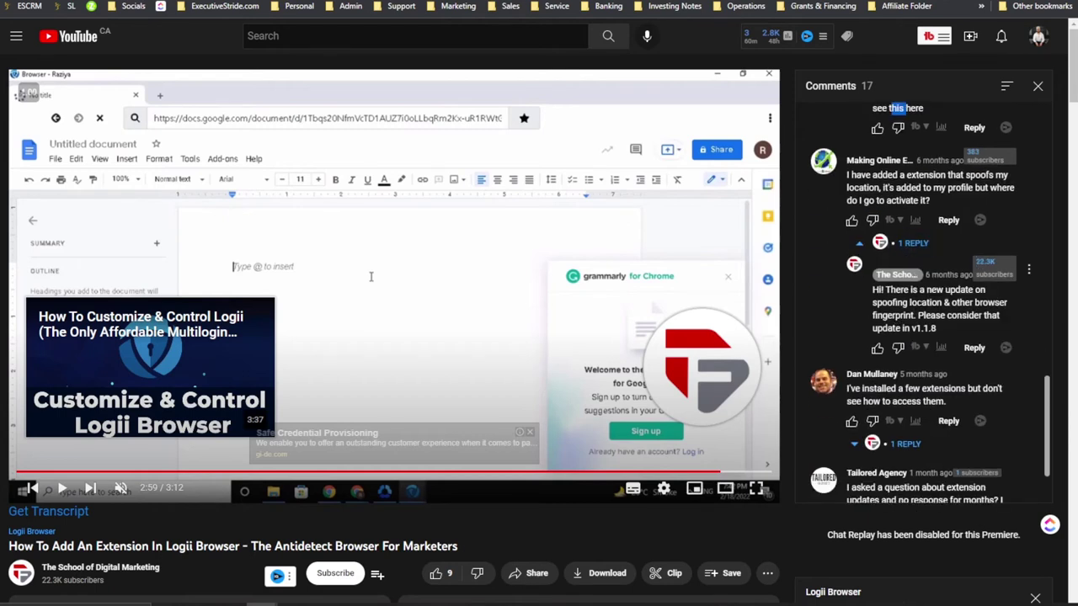
# Step: Show the channel's reply about accessing installed extensions
pyautogui.moveTo(925, 289); pyautogui.dragTo(961, 302)
pyautogui.click(937, 314)
pyautogui.scroll(-1, 930, 303)
pyautogui.scroll(-1, 930, 303)
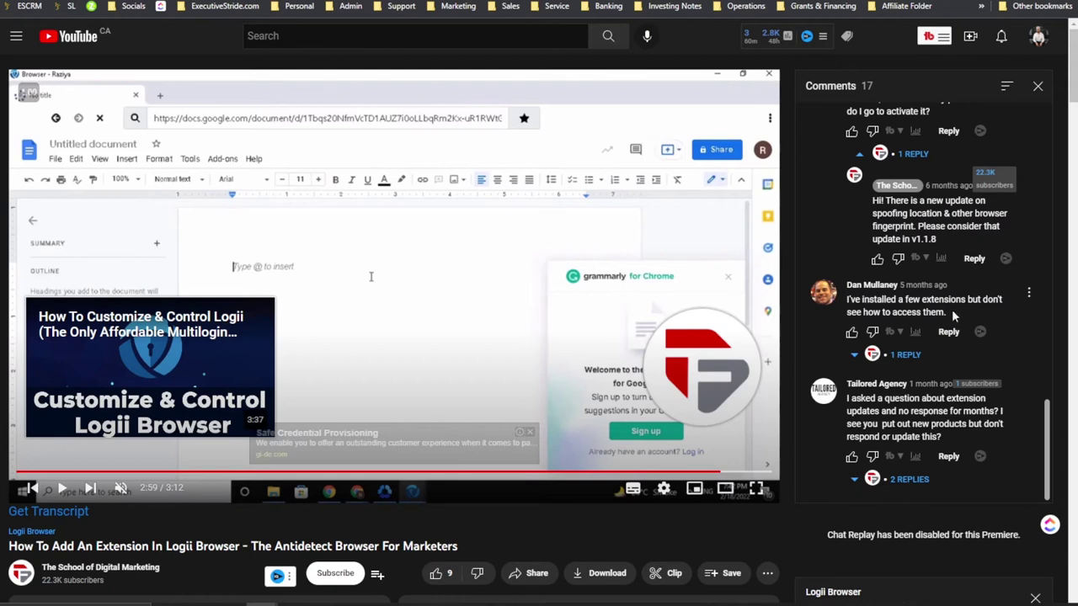
pyautogui.click(901, 354)
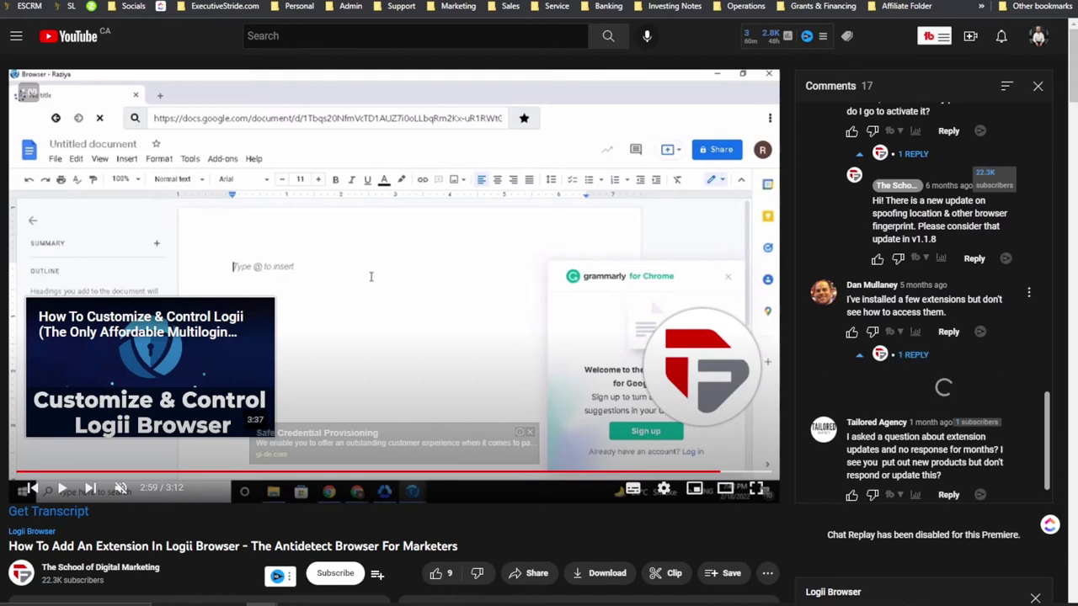
pyautogui.scroll(-2, 903, 336)
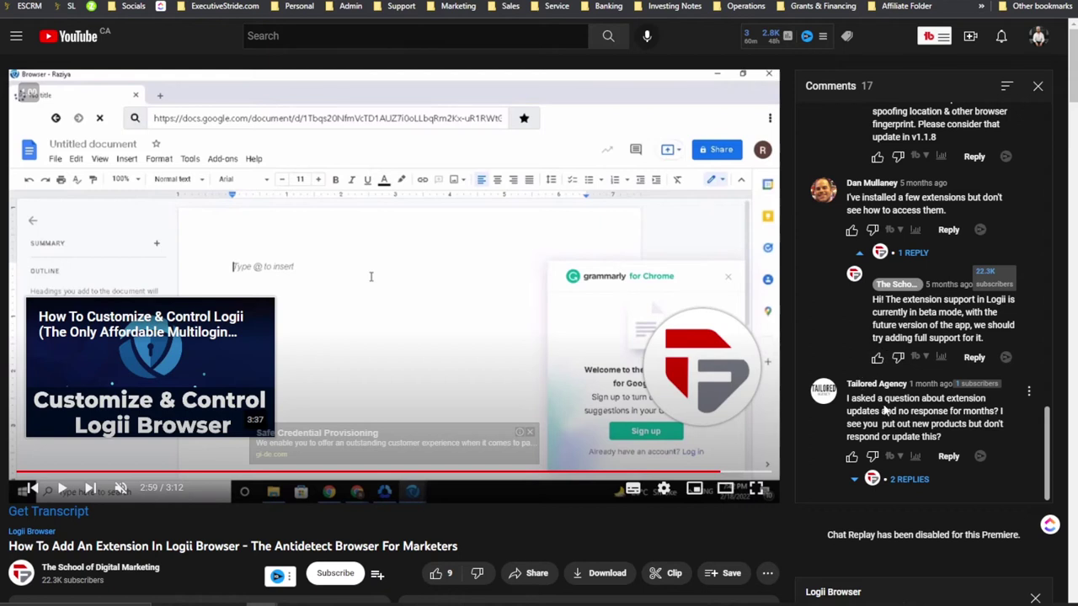
pyautogui.scroll(-1, 884, 410)
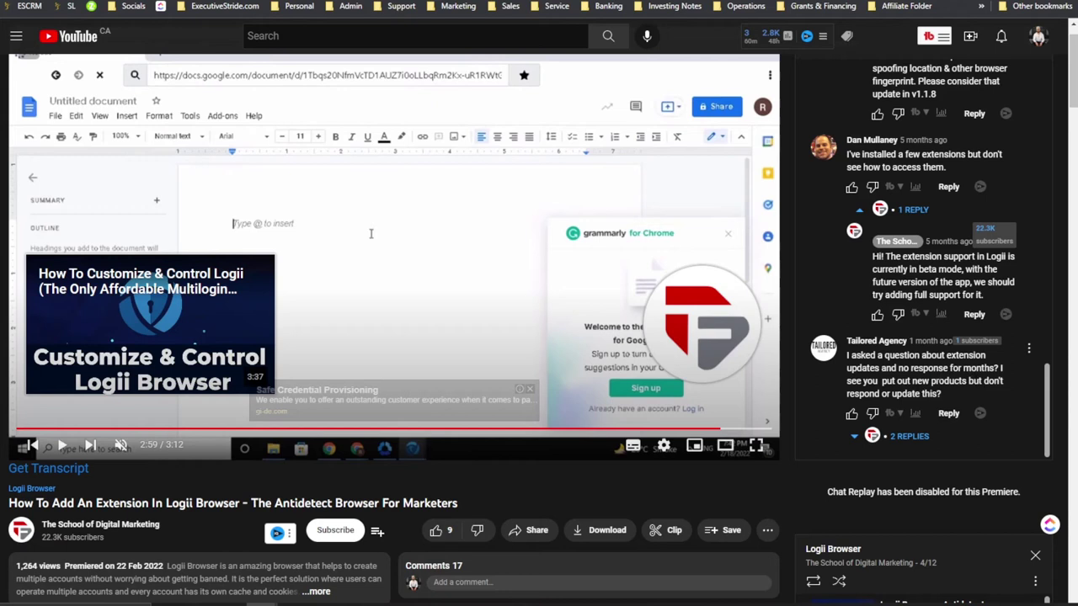
# Step: Expand the two replies to the no-response complaint and read the full reply on Chrome extensions
pyautogui.click(883, 433)
pyautogui.scroll(-3, 878, 370)
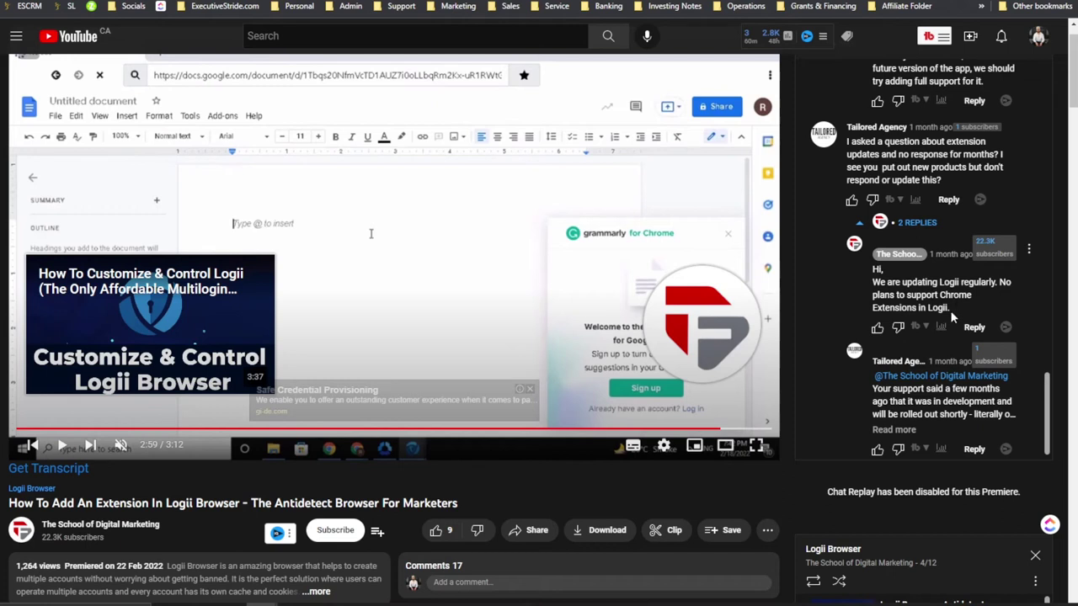
pyautogui.moveTo(904, 389); pyautogui.dragTo(914, 389)
pyautogui.scroll(-1, 913, 388)
pyautogui.click(909, 380)
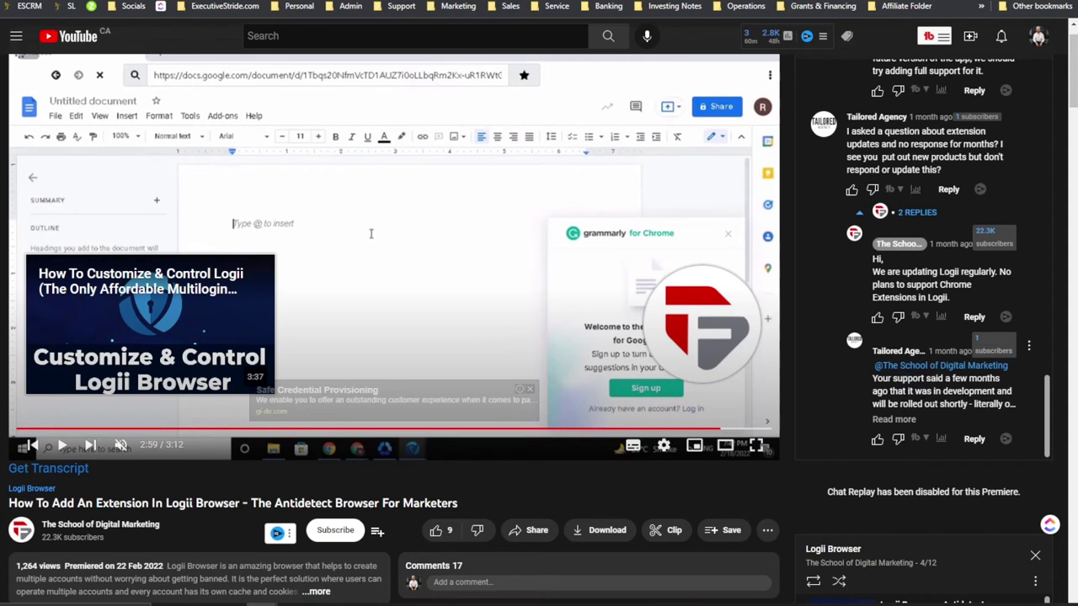
pyautogui.click(893, 419)
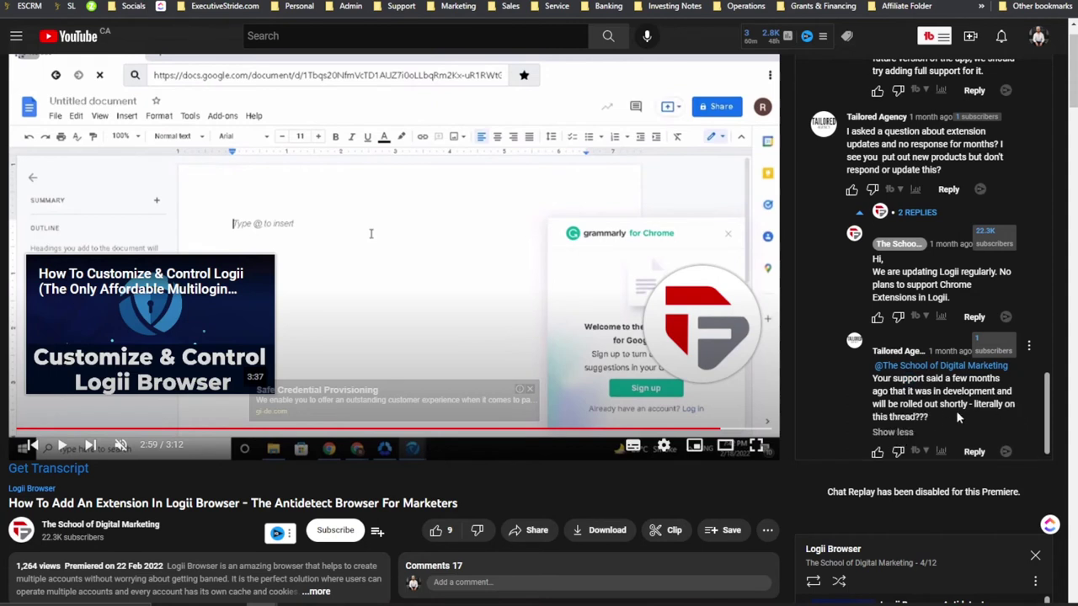
# Step: Scroll through the remaining comments, then bring Logii Browser's Profiles manager back to the front
pyautogui.scroll(-1, 951, 420)
pyautogui.scroll(10, 917, 354)
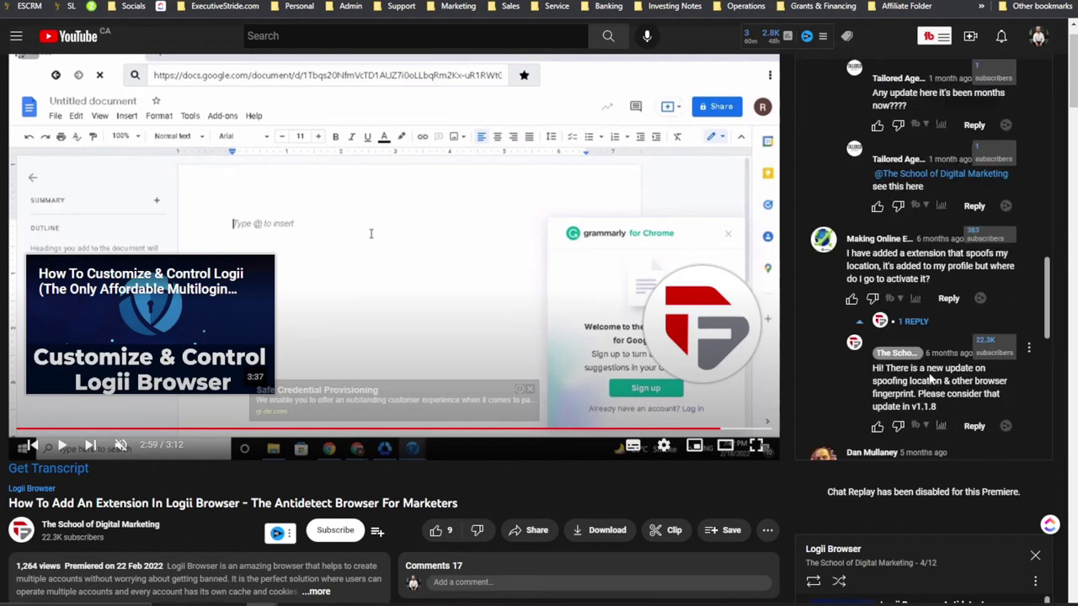
pyautogui.scroll(3, 881, 351)
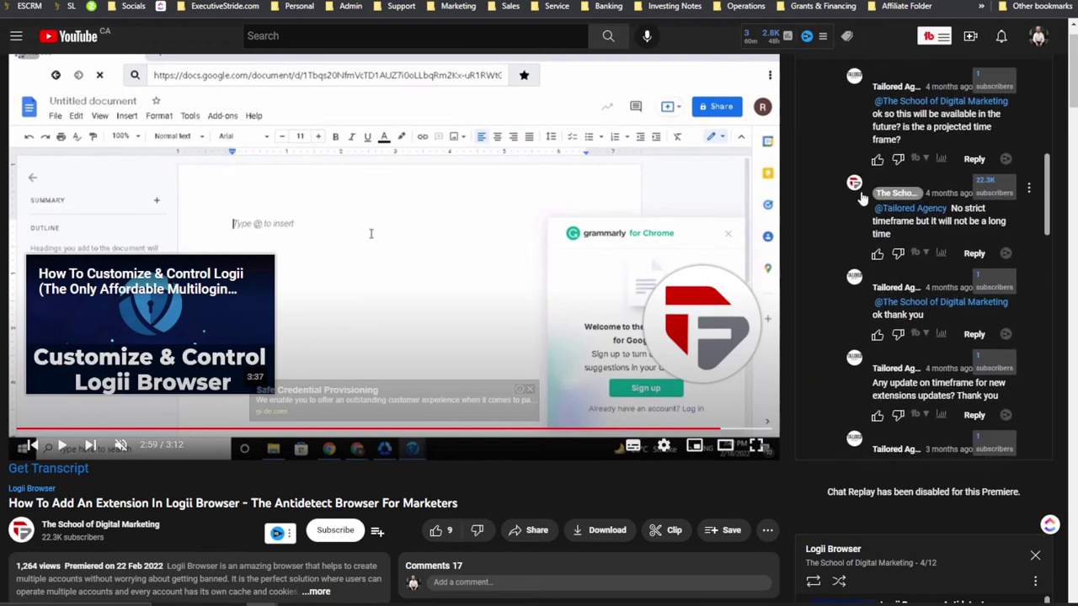
pyautogui.scroll(-1, 876, 379)
pyautogui.scroll(2, 871, 340)
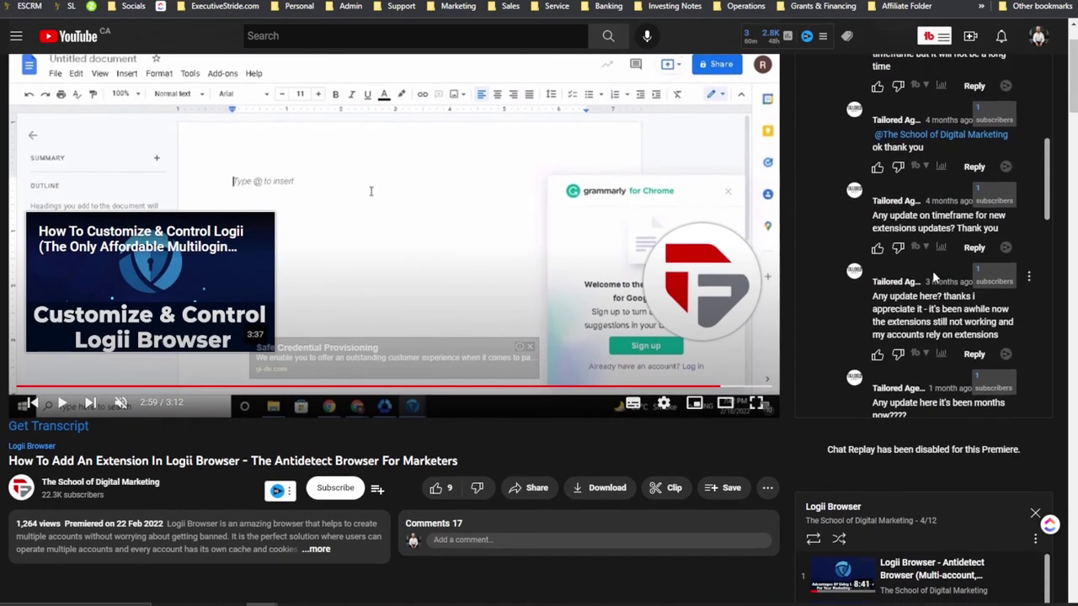
pyautogui.scroll(5, 872, 341)
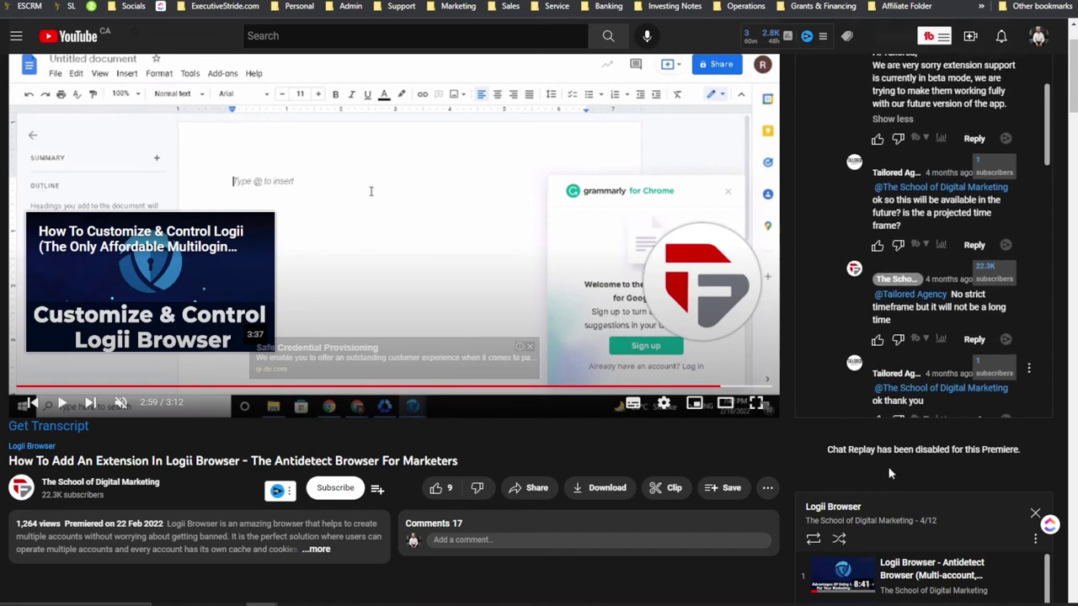
pyautogui.scroll(-6, 892, 421)
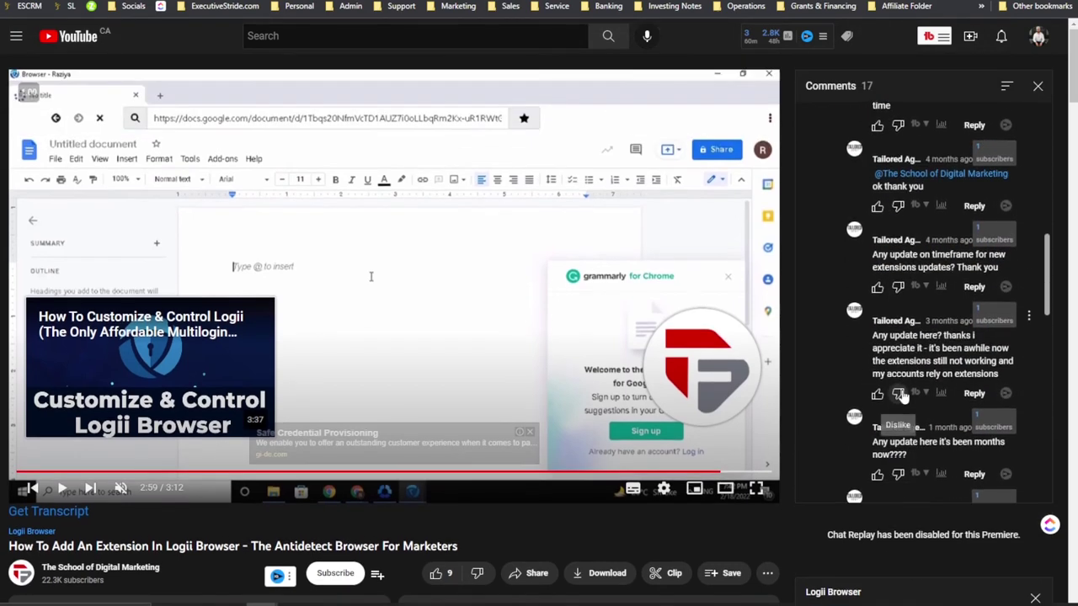
pyautogui.scroll(-8, 899, 366)
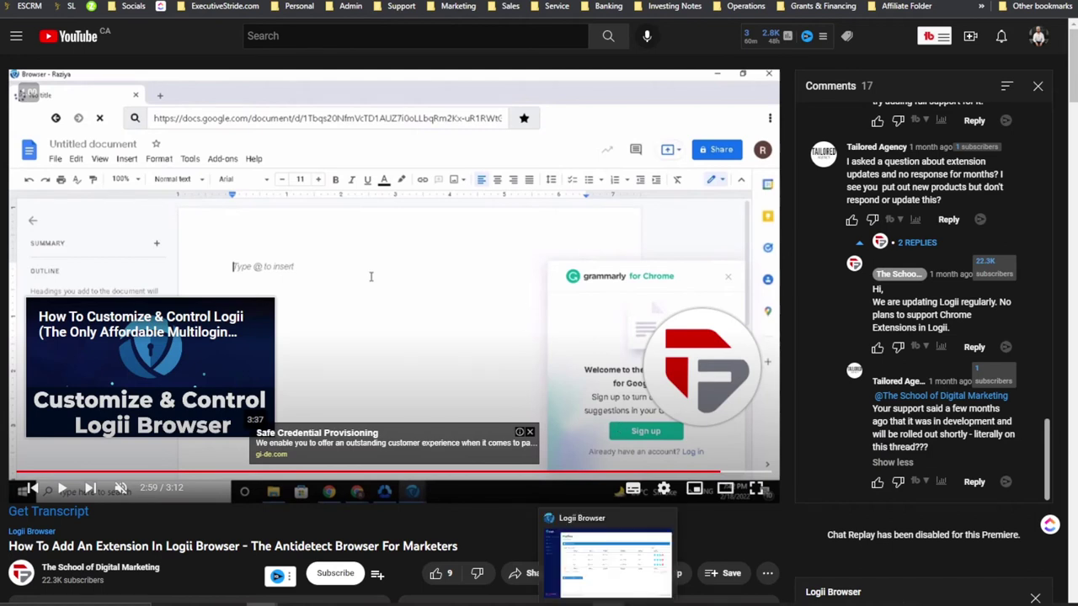
pyautogui.click(604, 604)
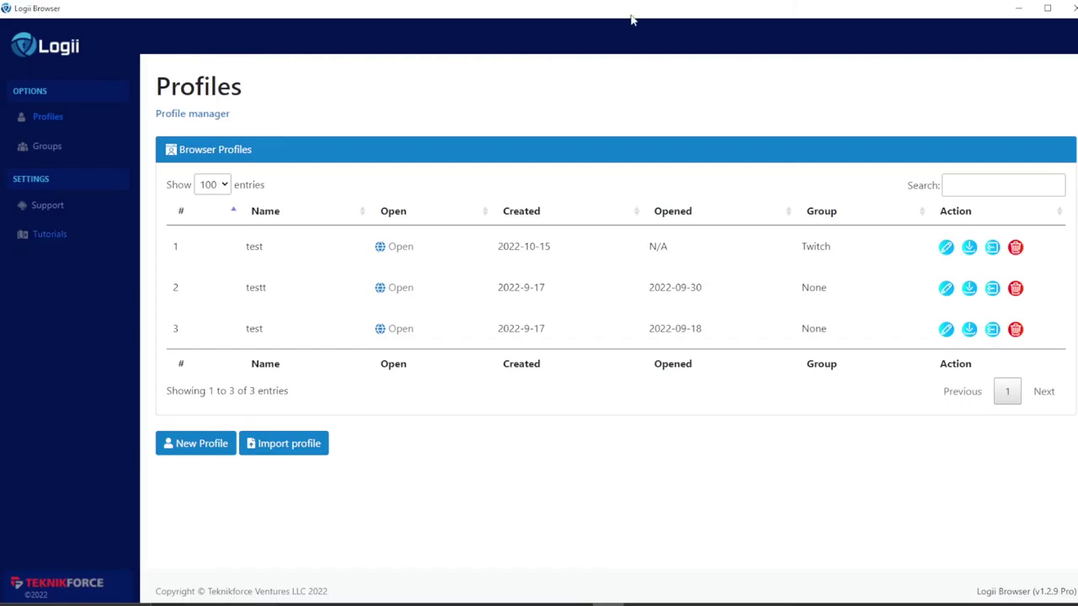